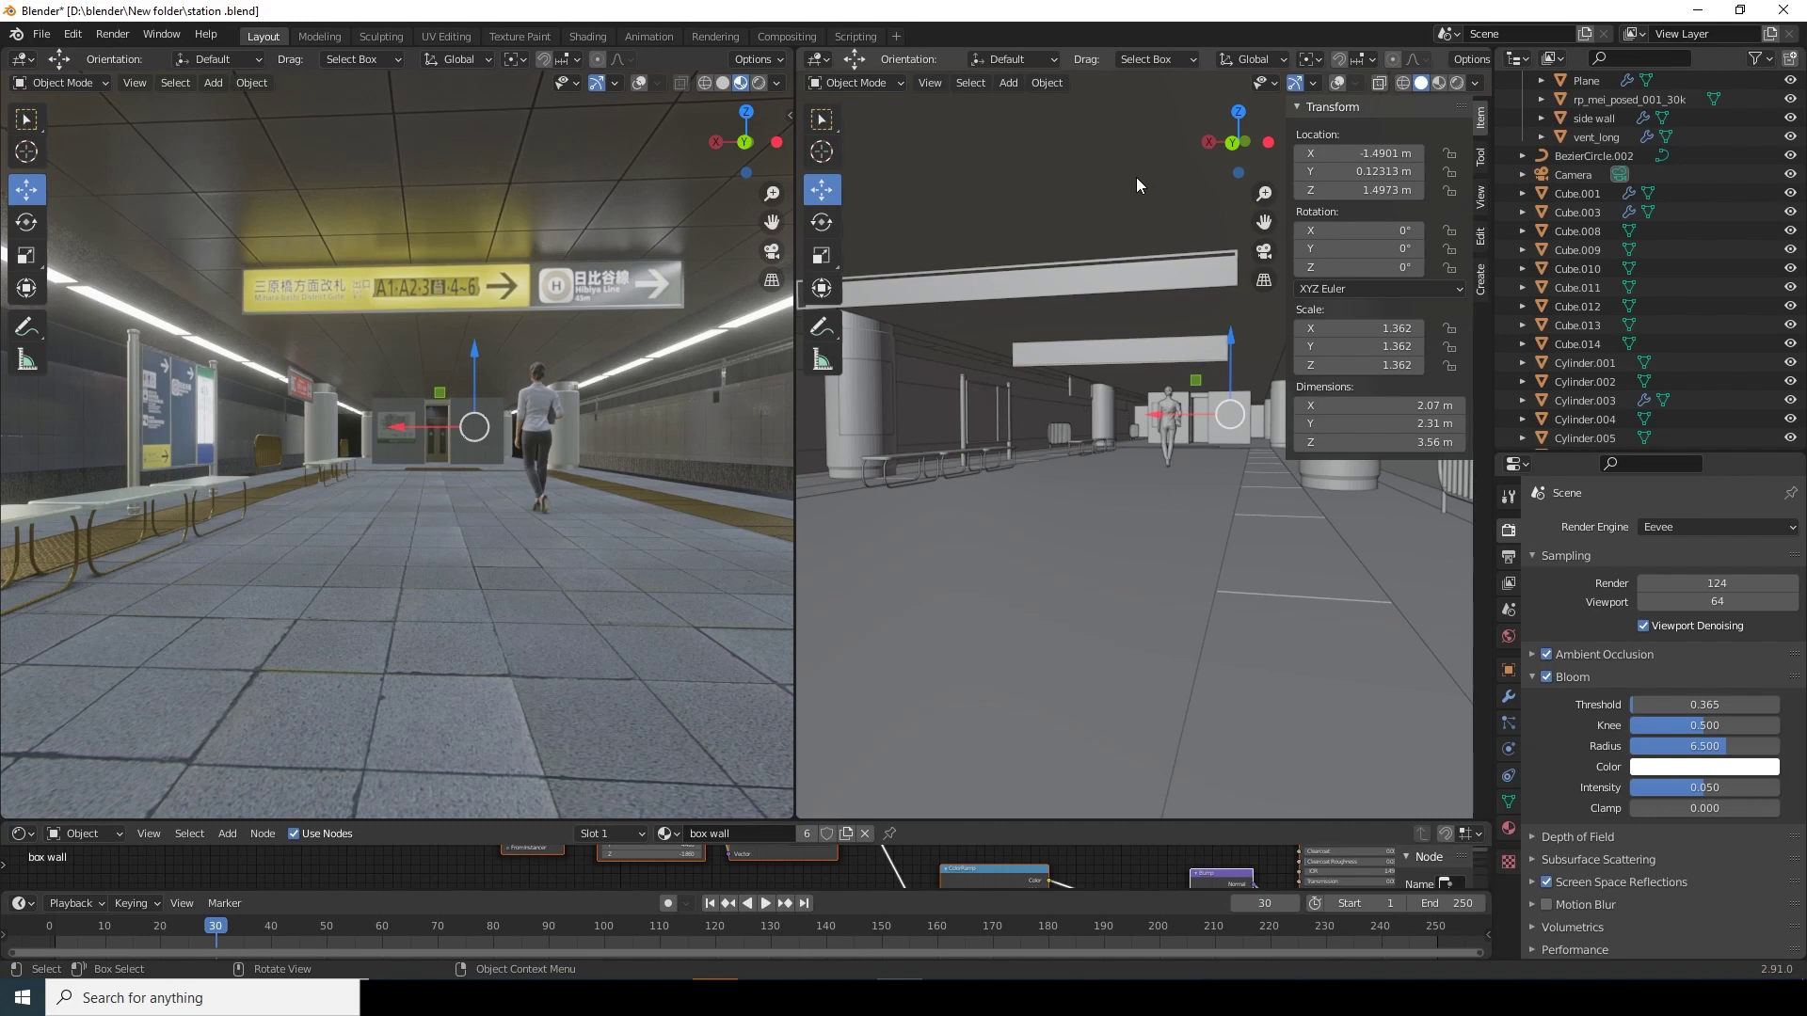
Inspect the station's floor base, pillar and yellow-and-black direction sign objects in Blender.
{"action": "left_click", "coordinate": [566, 532]}
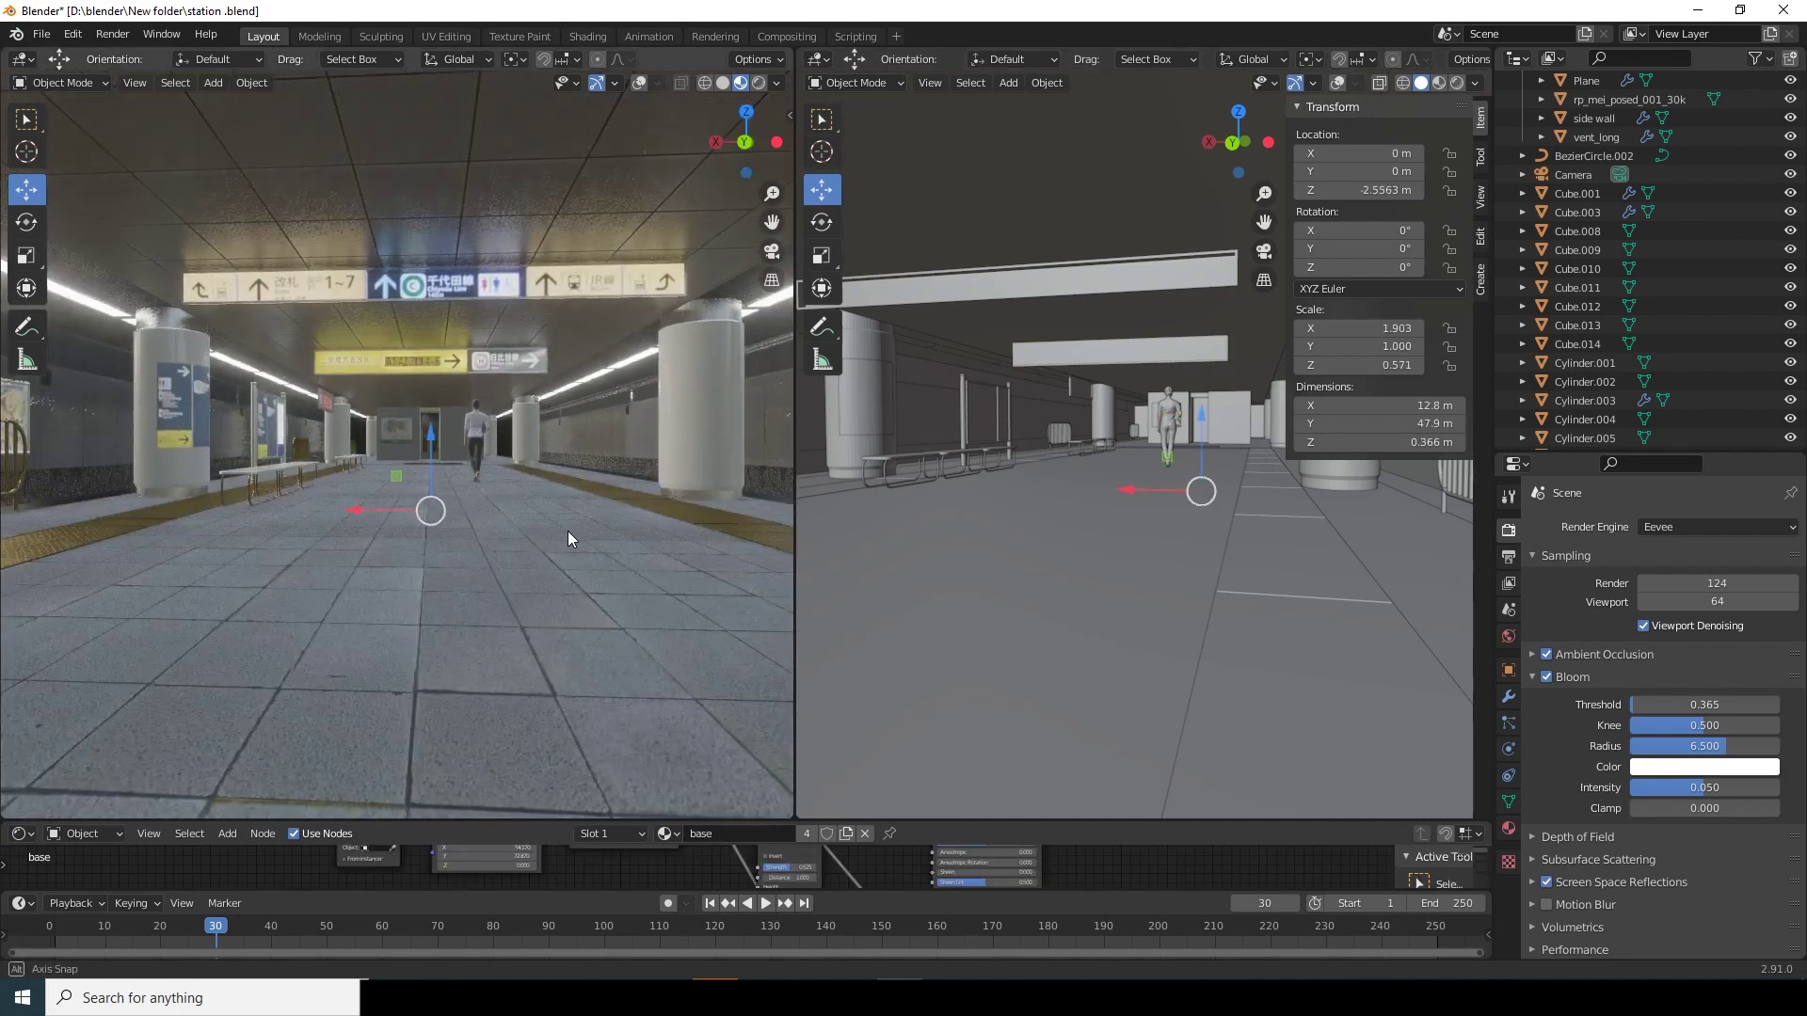
{"action": "left_click", "coordinate": [539, 452]}
{"action": "left_click", "coordinate": [508, 386]}
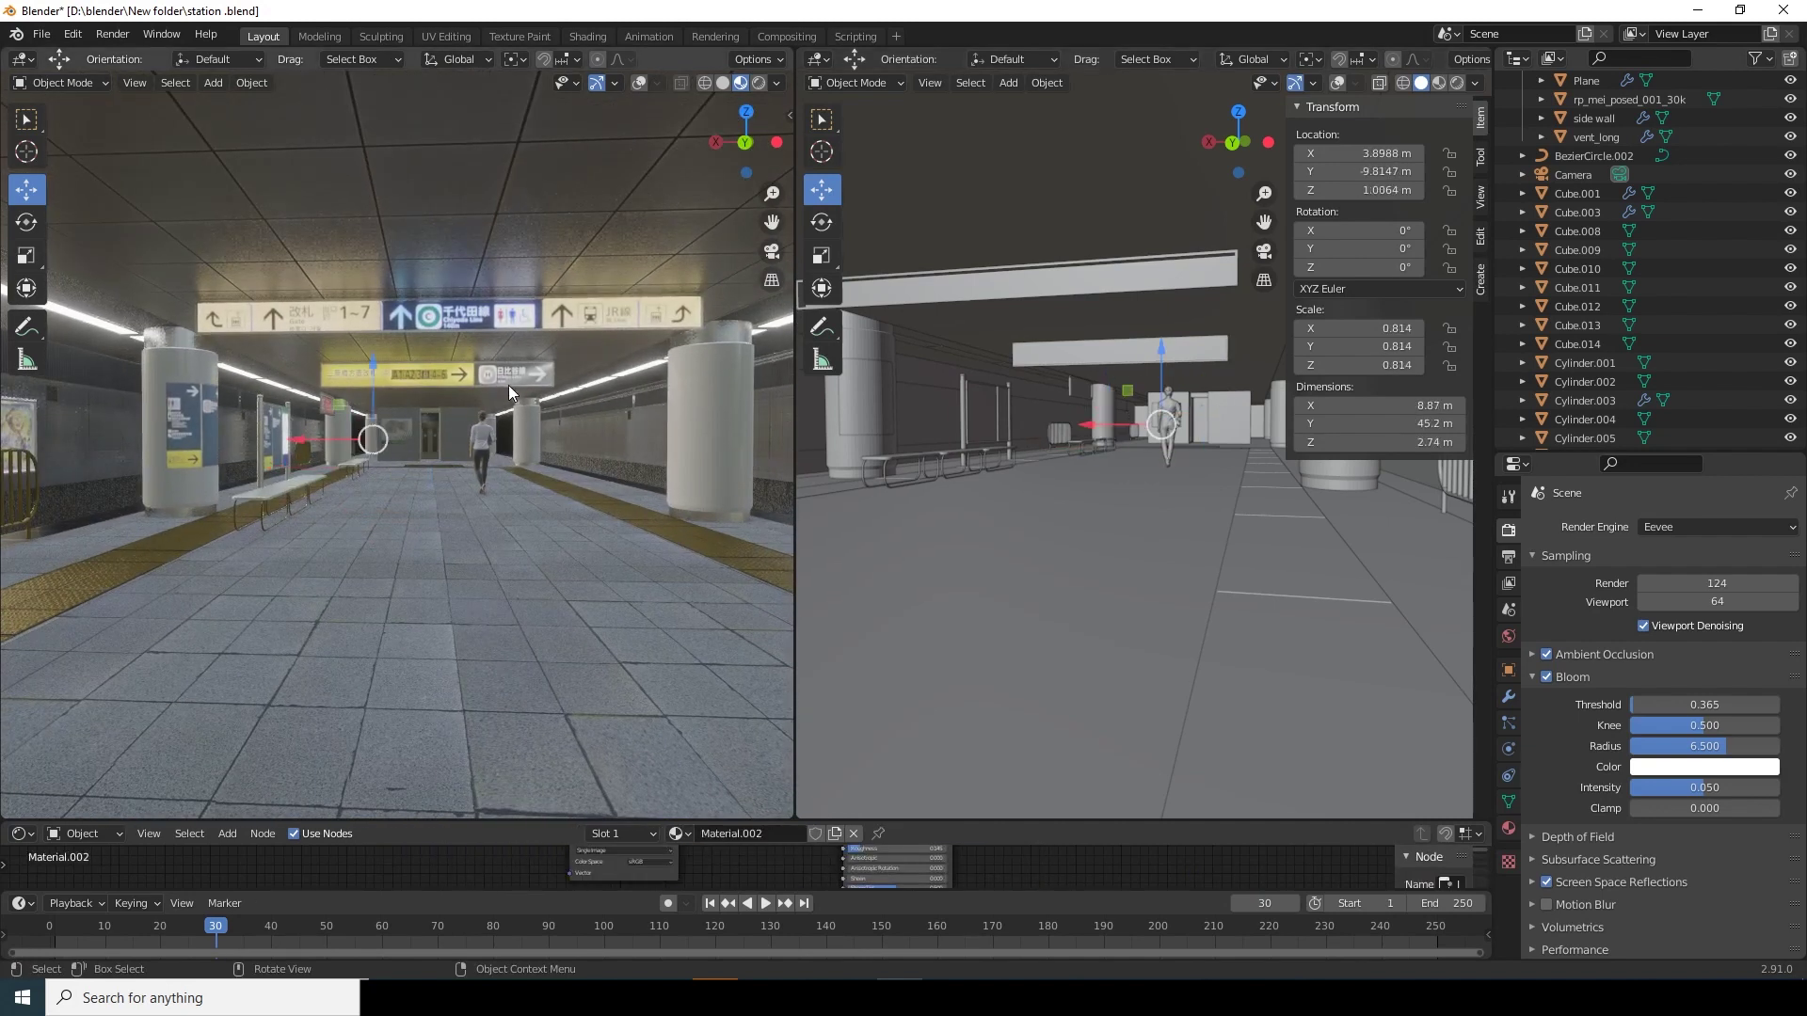
{"action": "left_click", "coordinate": [466, 365]}
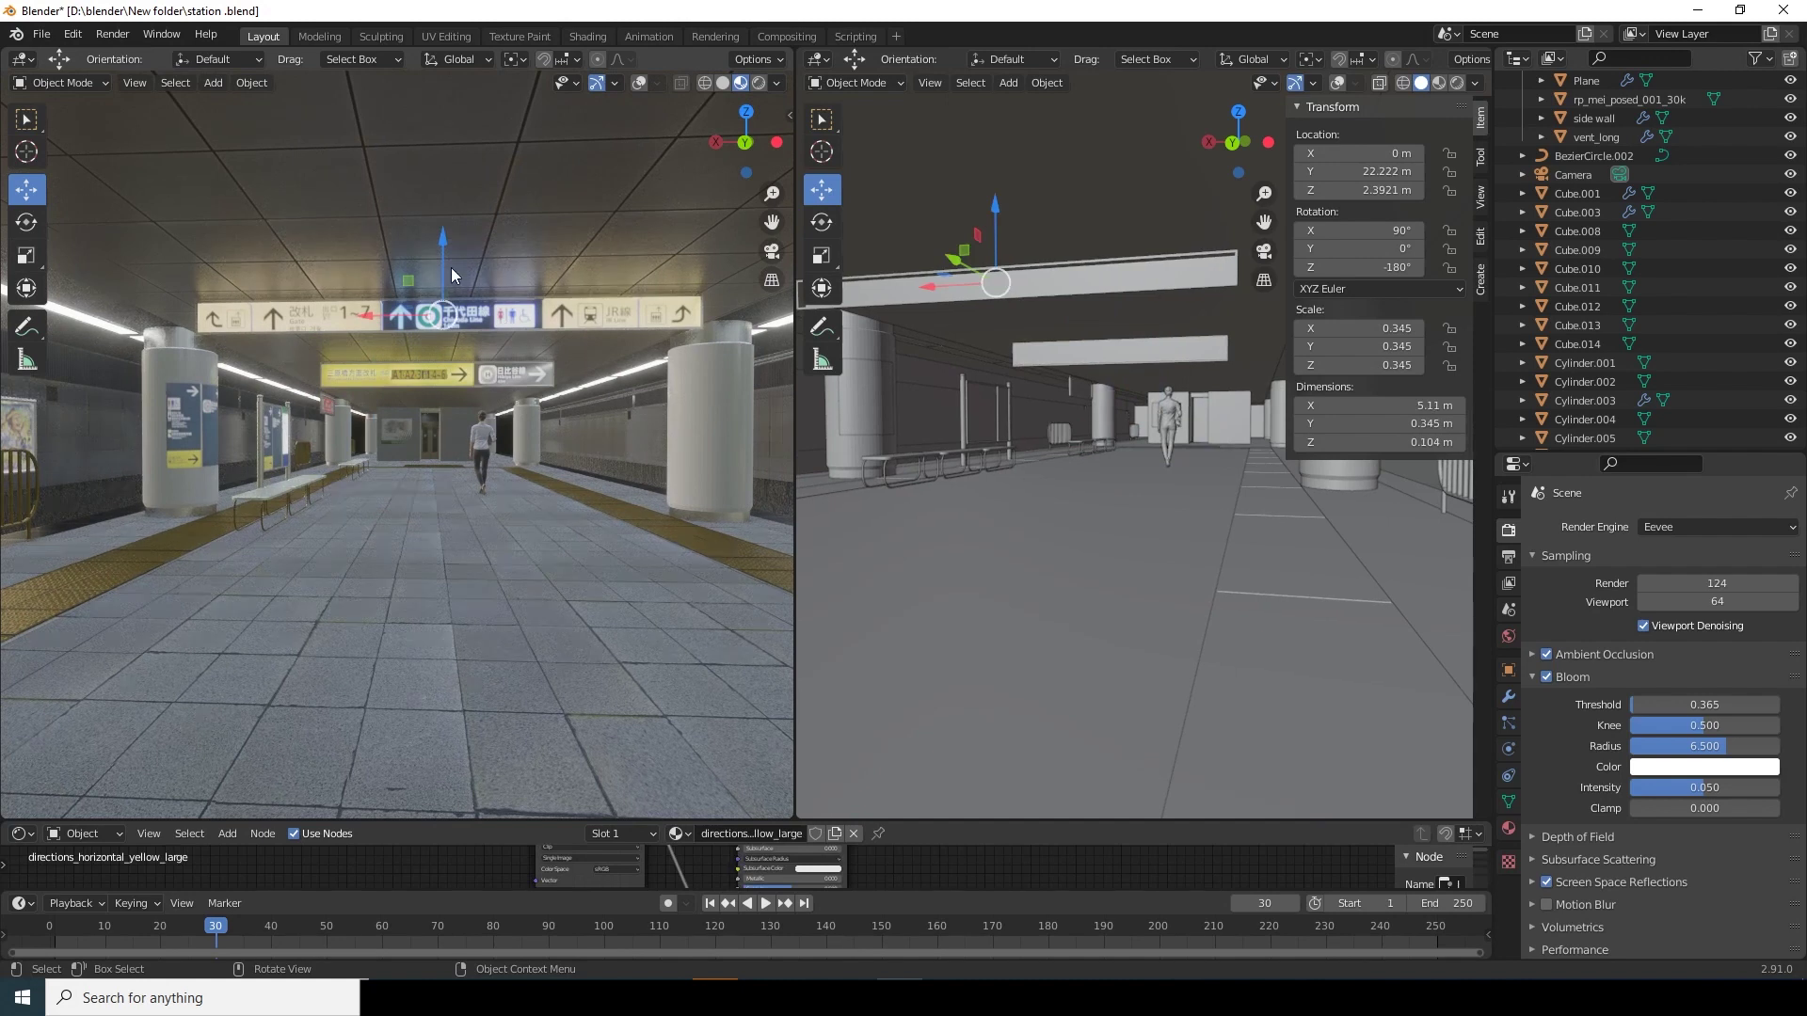
{"action": "left_click", "coordinate": [428, 439]}
{"action": "left_click", "coordinate": [419, 370]}
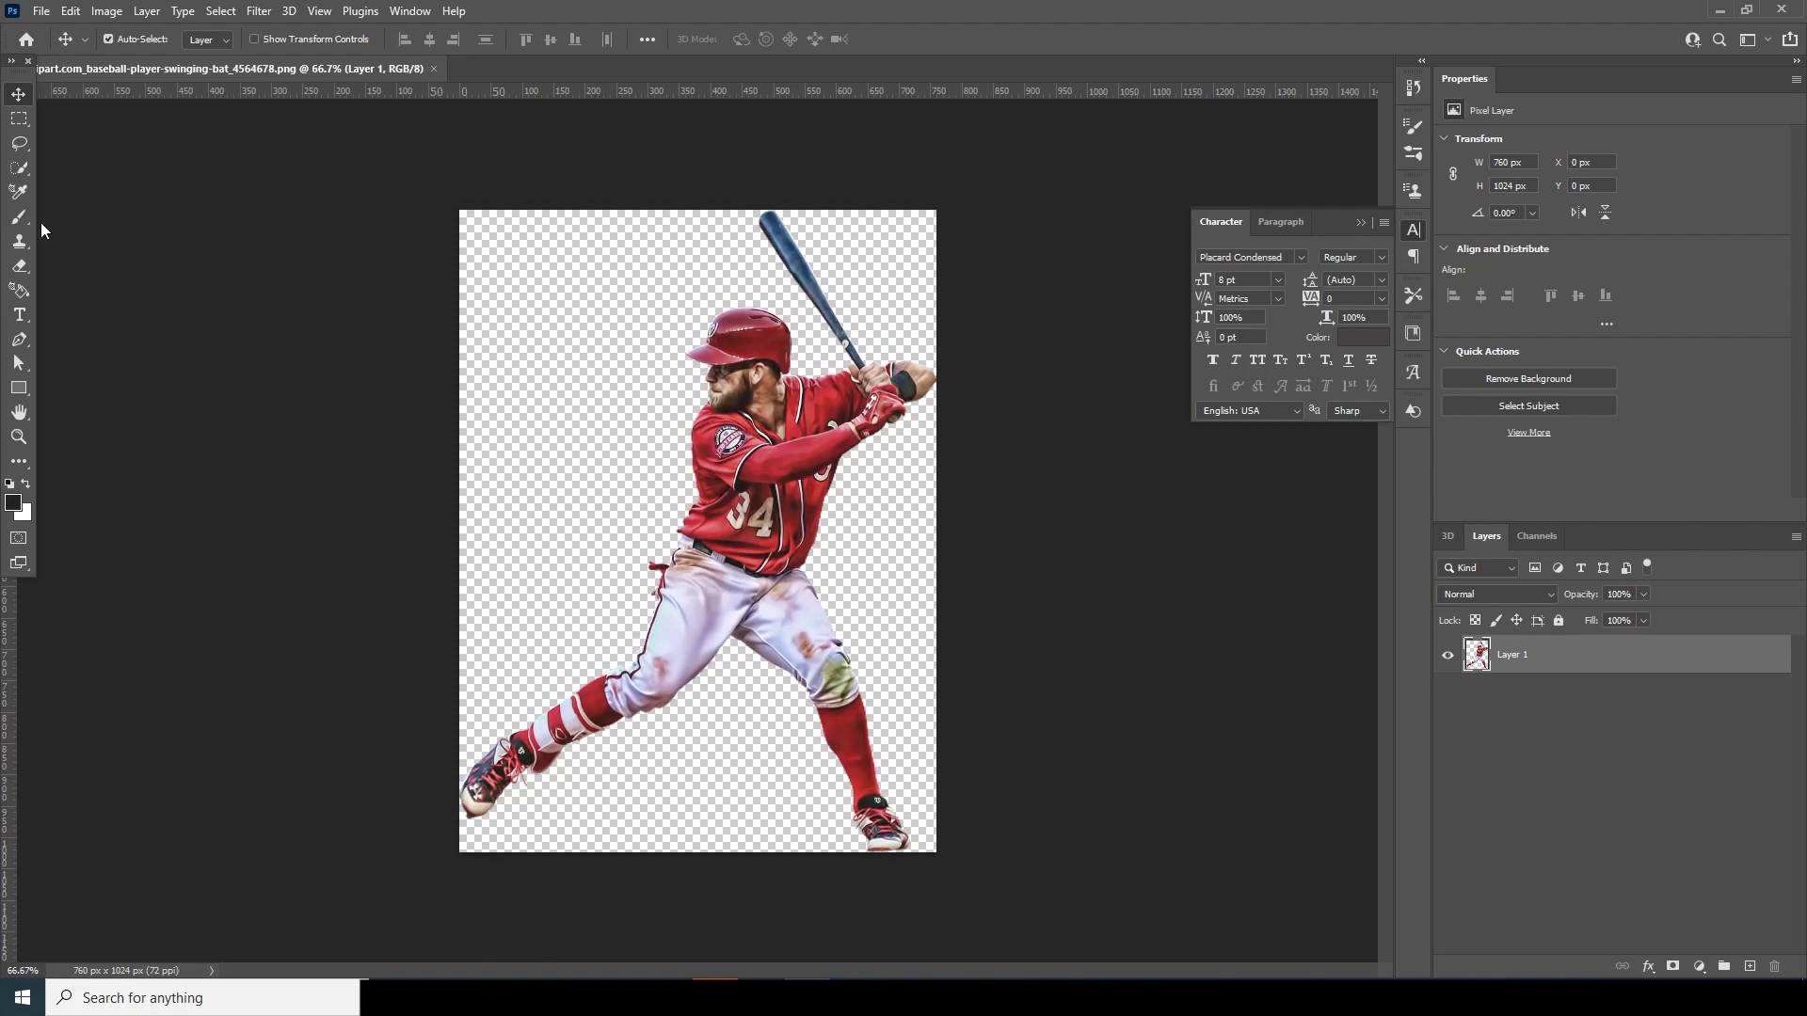
Set up a new document from the 8 x 8 in, 300 ppi preset with RGB Color mode.
{"action": "left_click", "coordinate": [40, 13]}
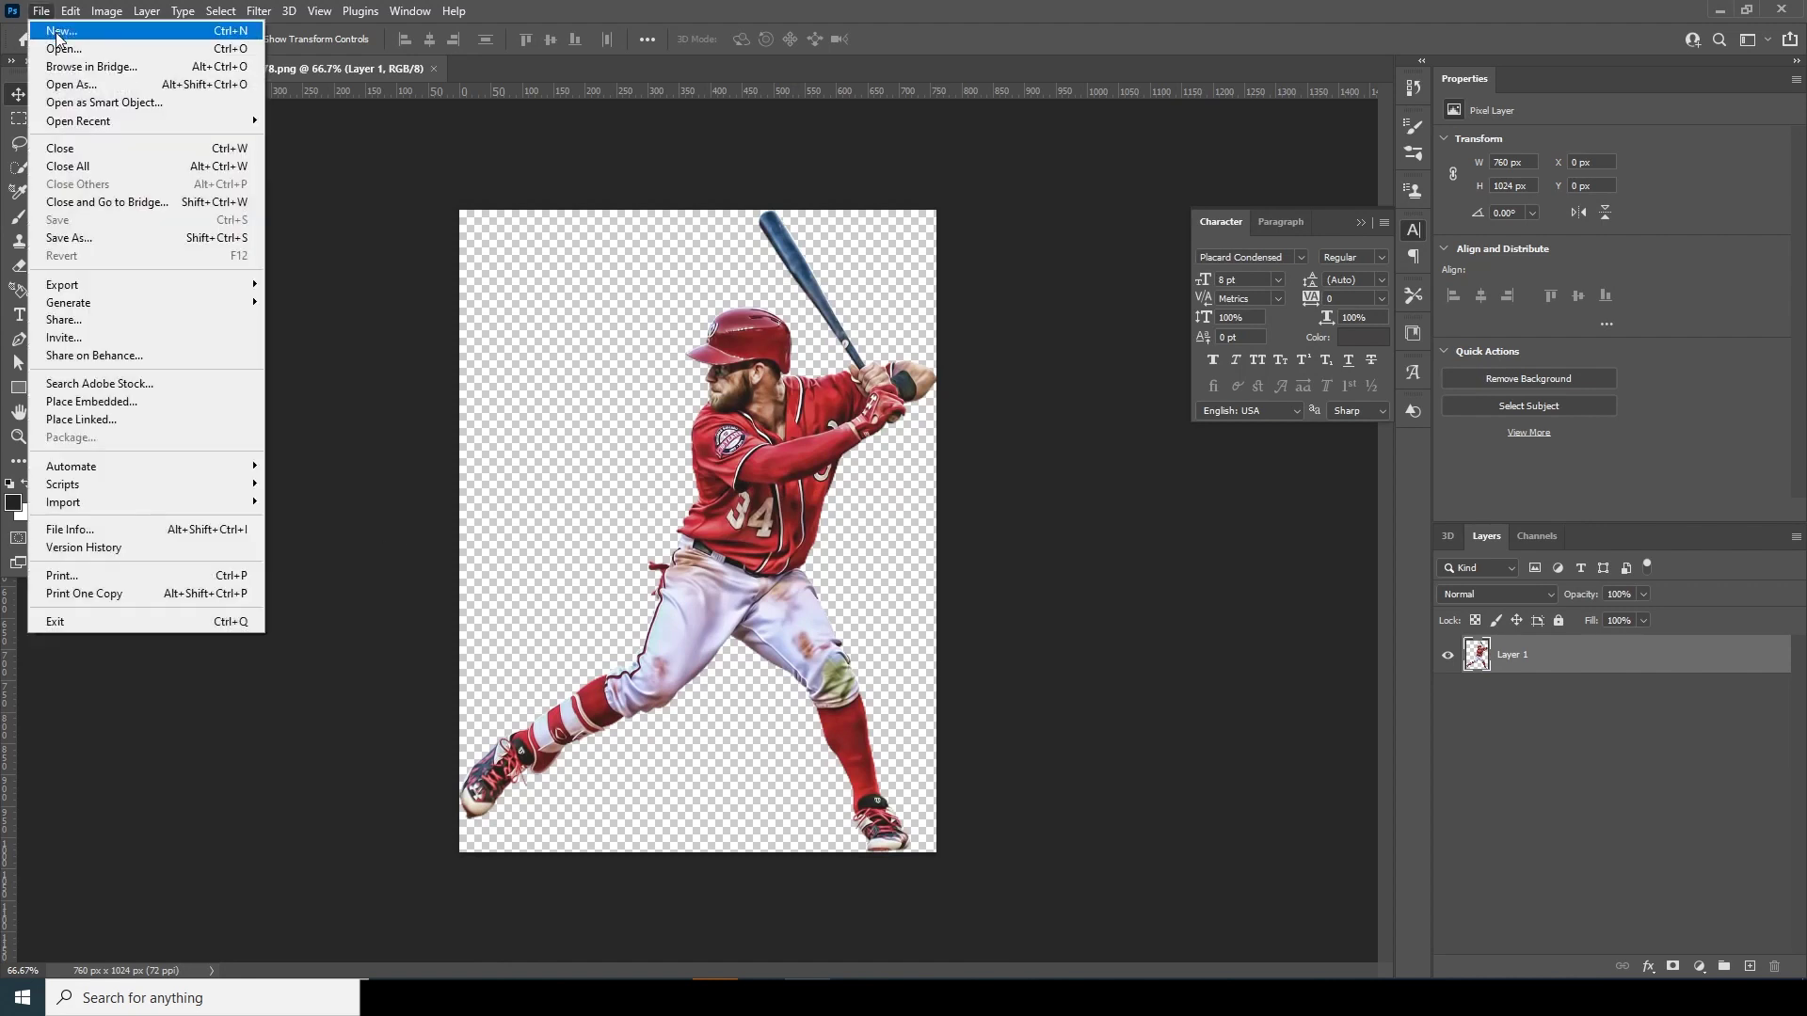
{"action": "left_click", "coordinate": [58, 33]}
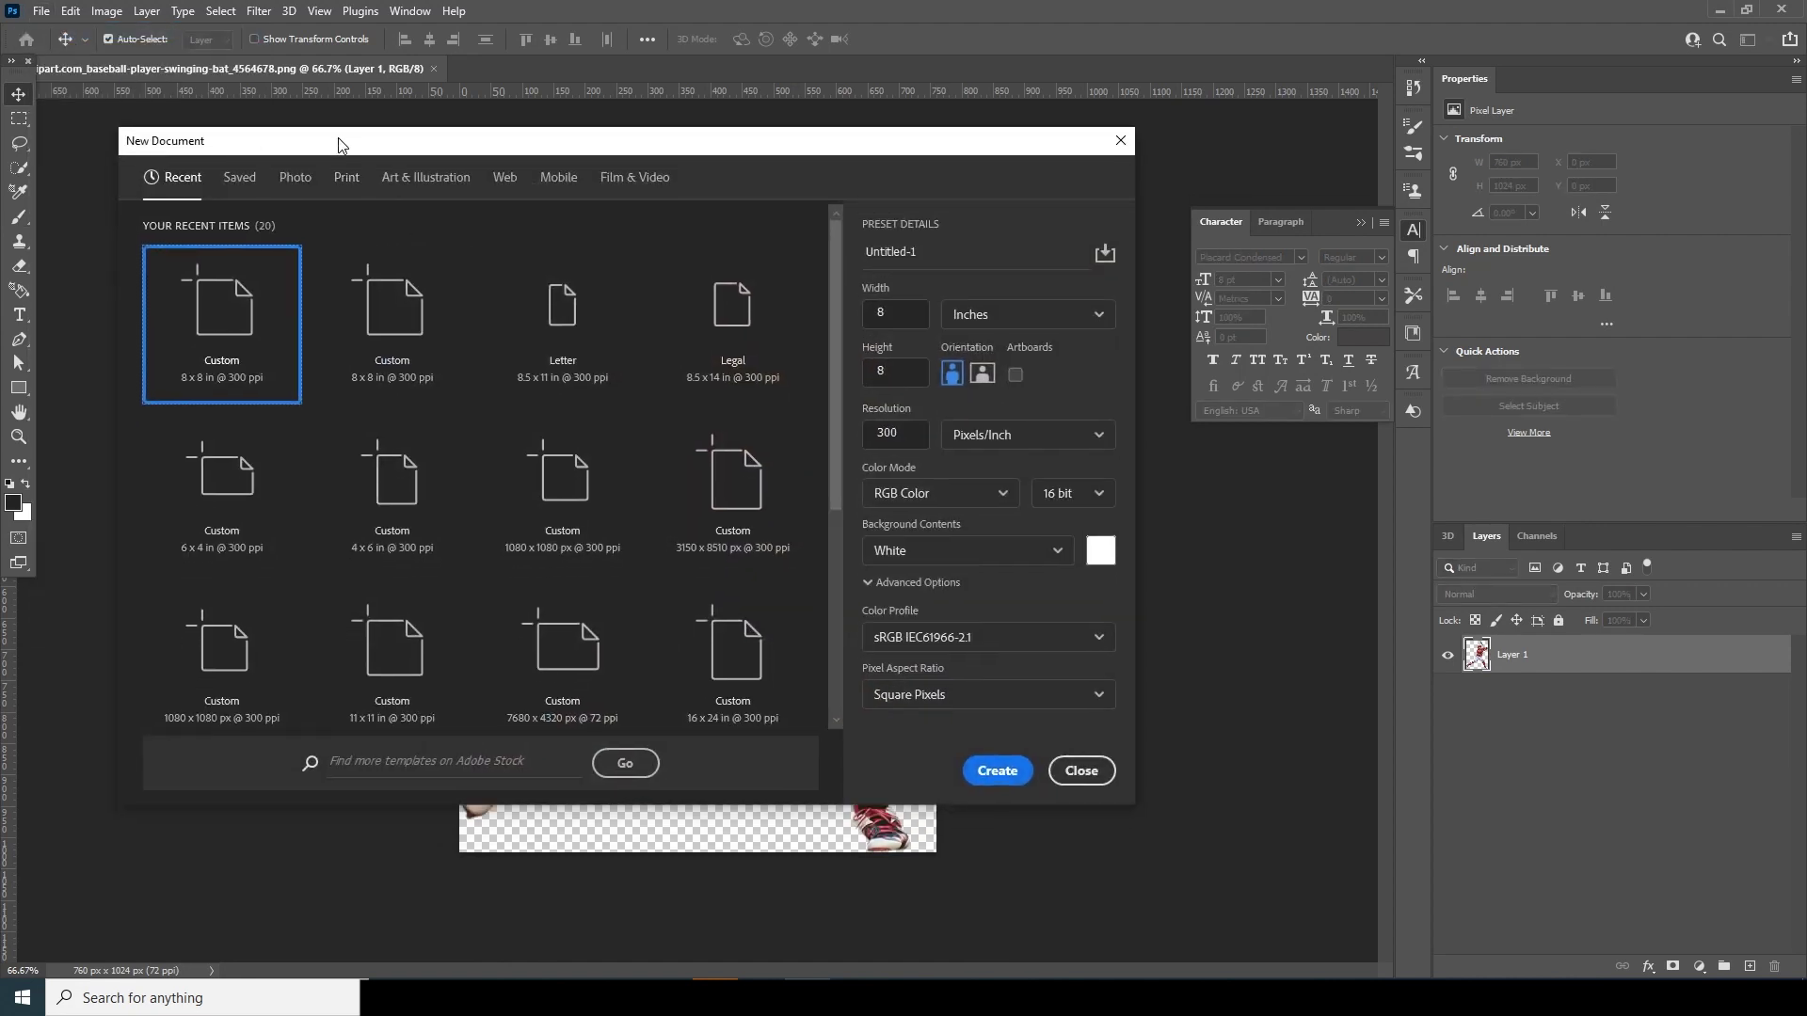
{"action": "left_click", "coordinate": [900, 317]}
{"action": "left_click", "coordinate": [889, 432]}
{"action": "left_click_drag", "start_coordinate": [889, 432], "coordinate": [830, 432]}
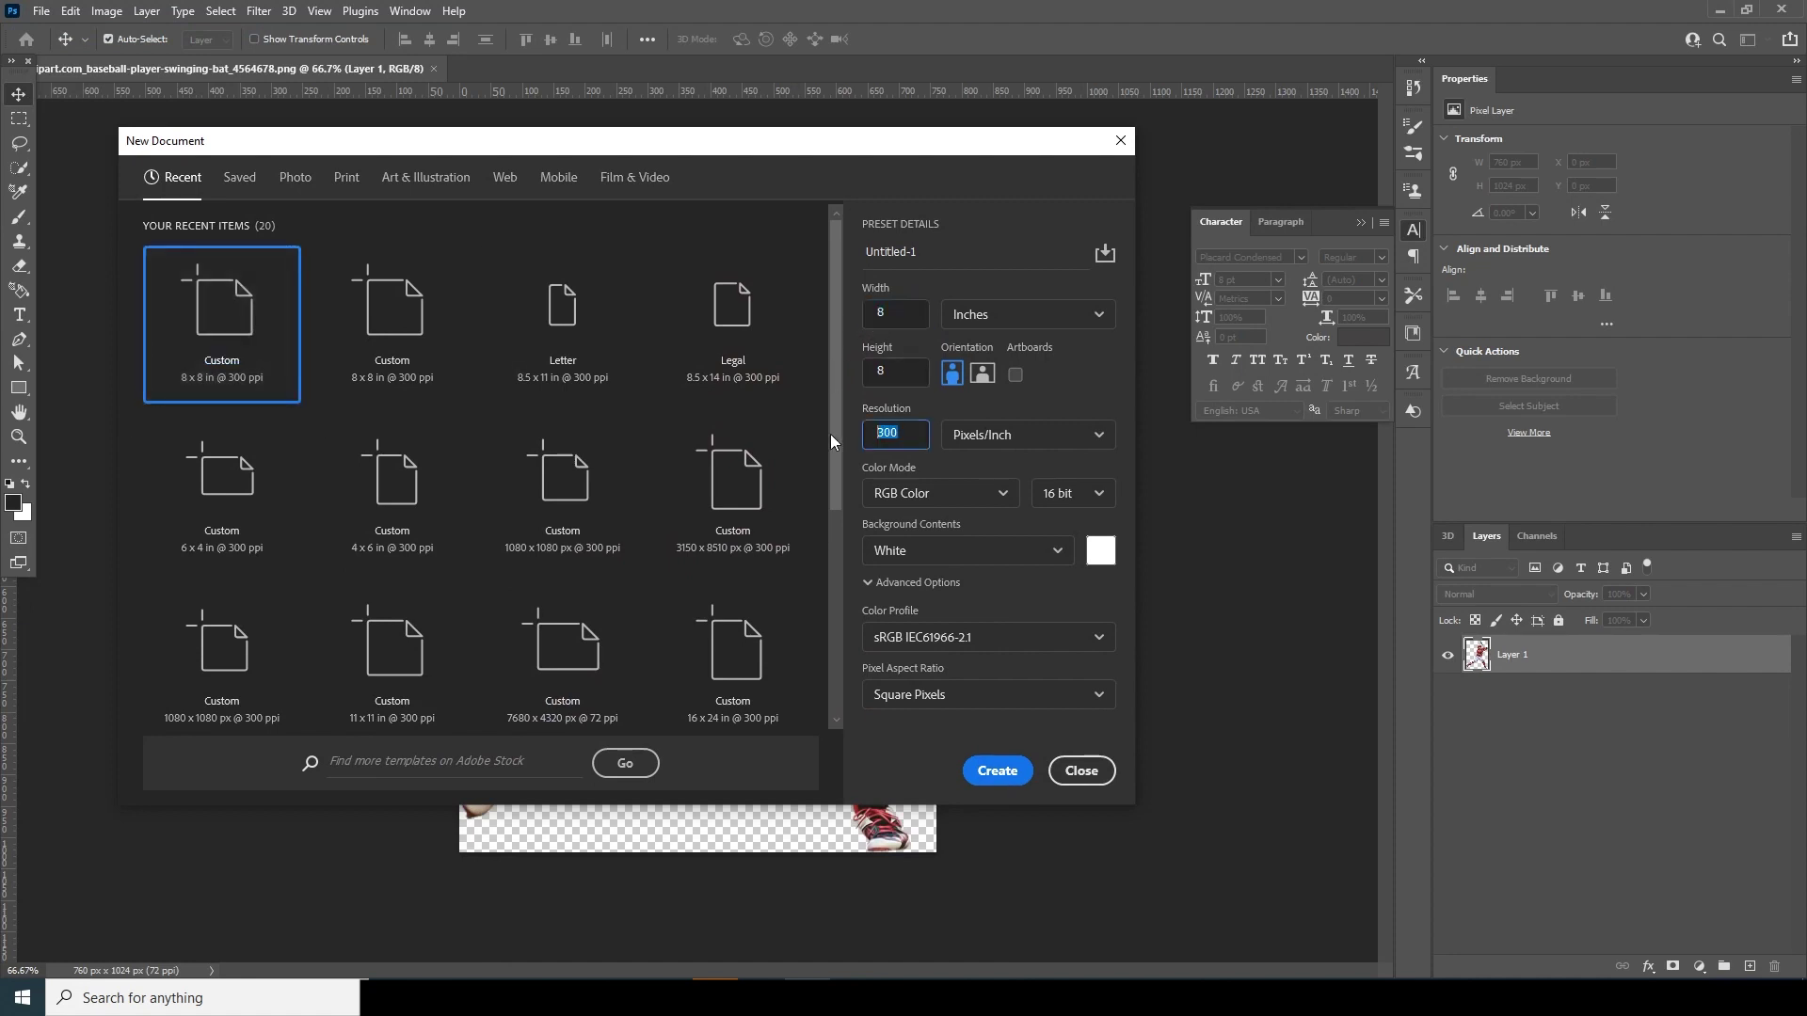
{"action": "left_click", "coordinate": [940, 499]}
{"action": "left_click", "coordinate": [929, 588]}
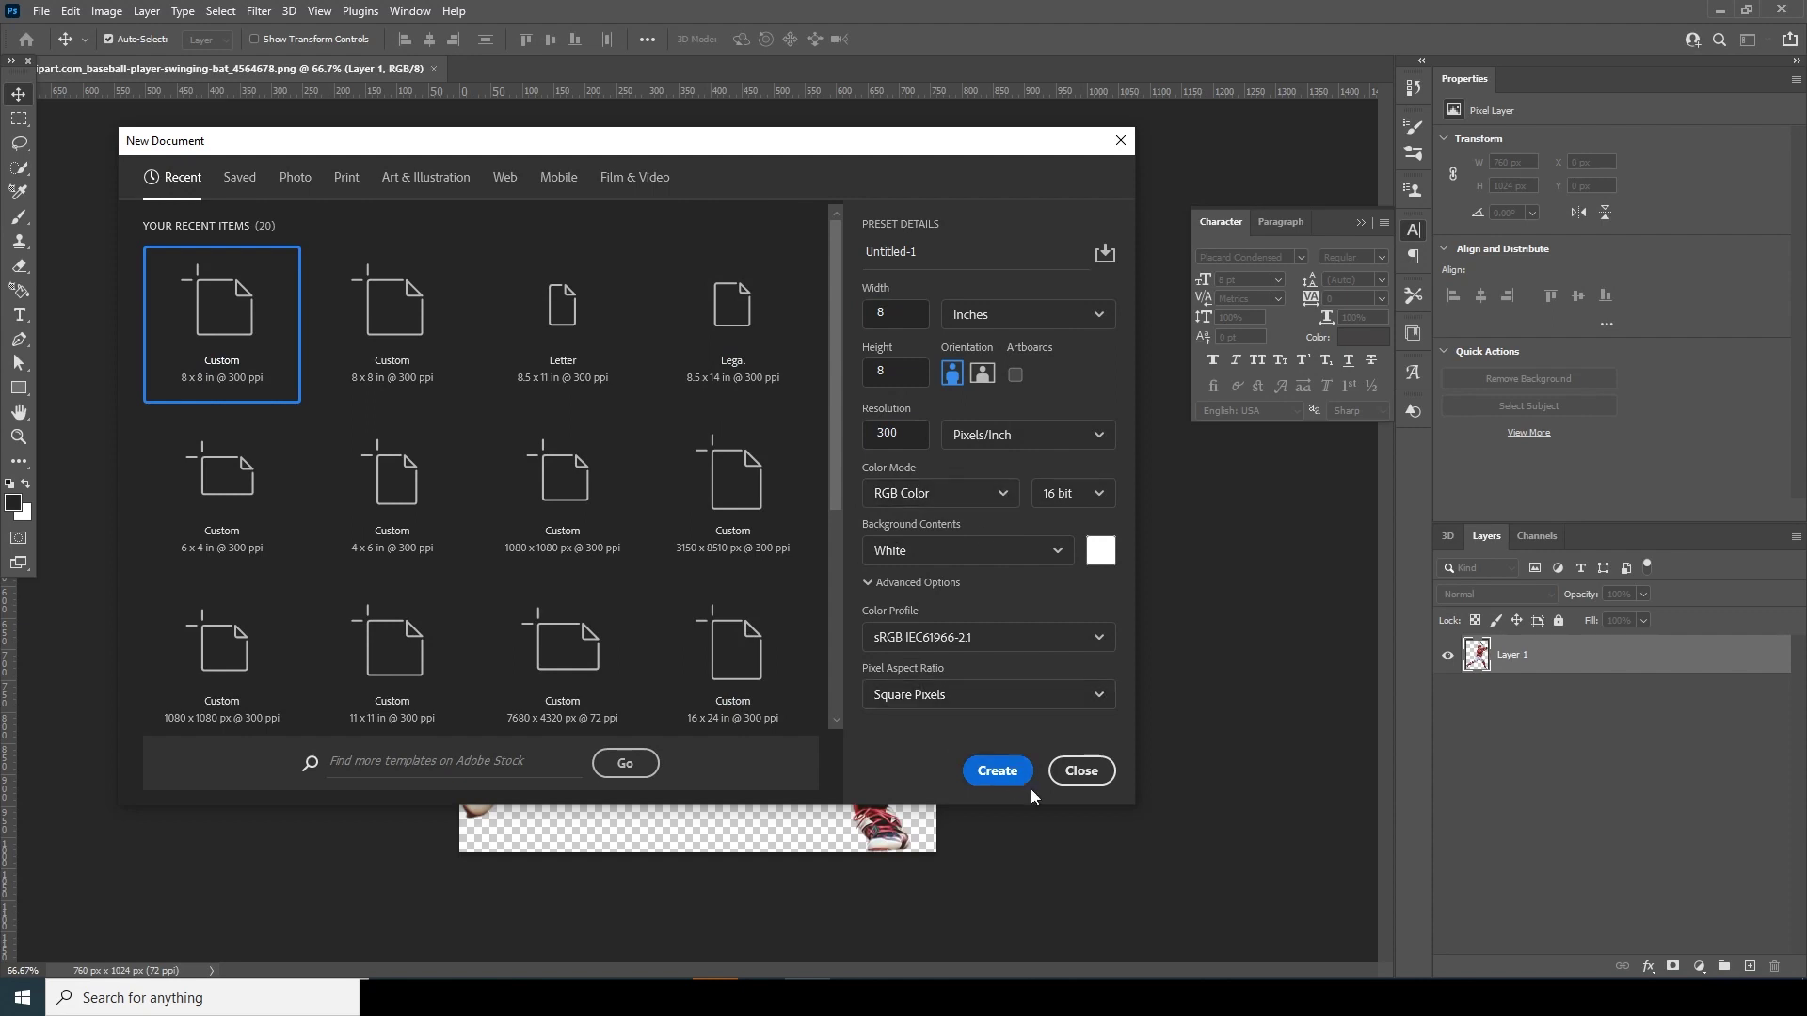
Create the blank 8 x 8 in document and drag the baseball player layer into it.
{"action": "left_click", "coordinate": [996, 771]}
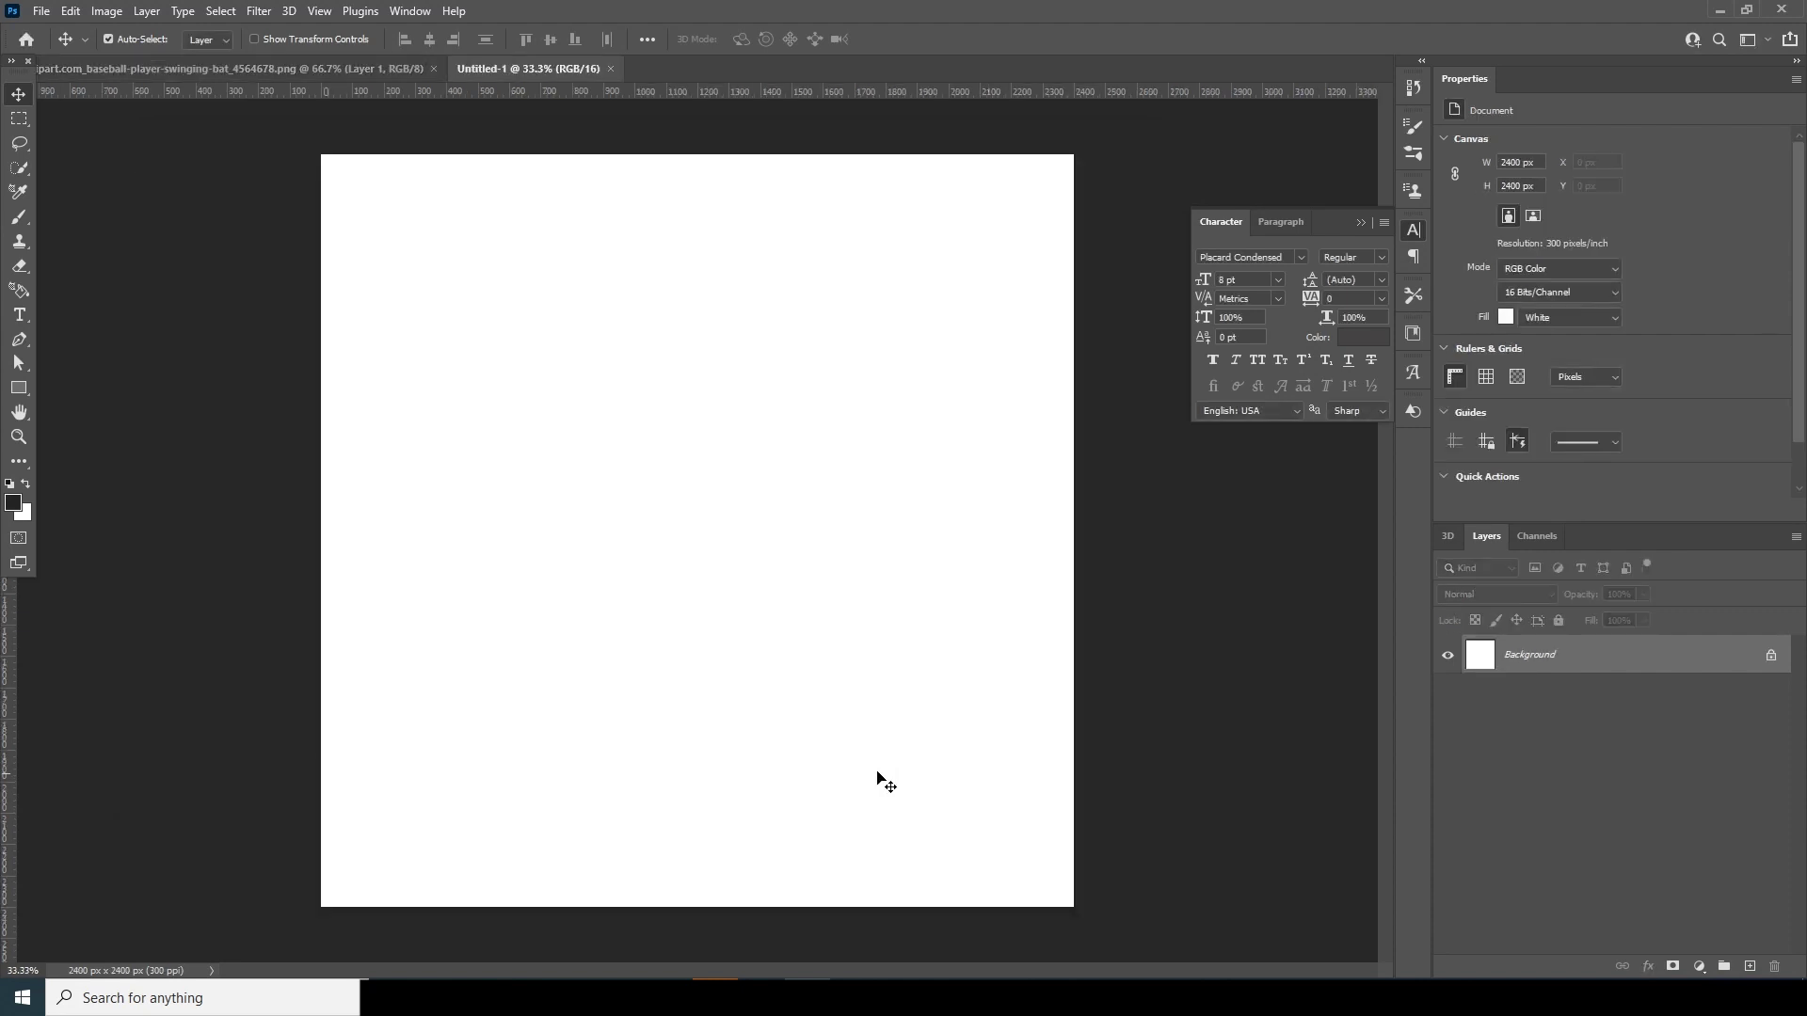
{"action": "left_click", "coordinate": [352, 69]}
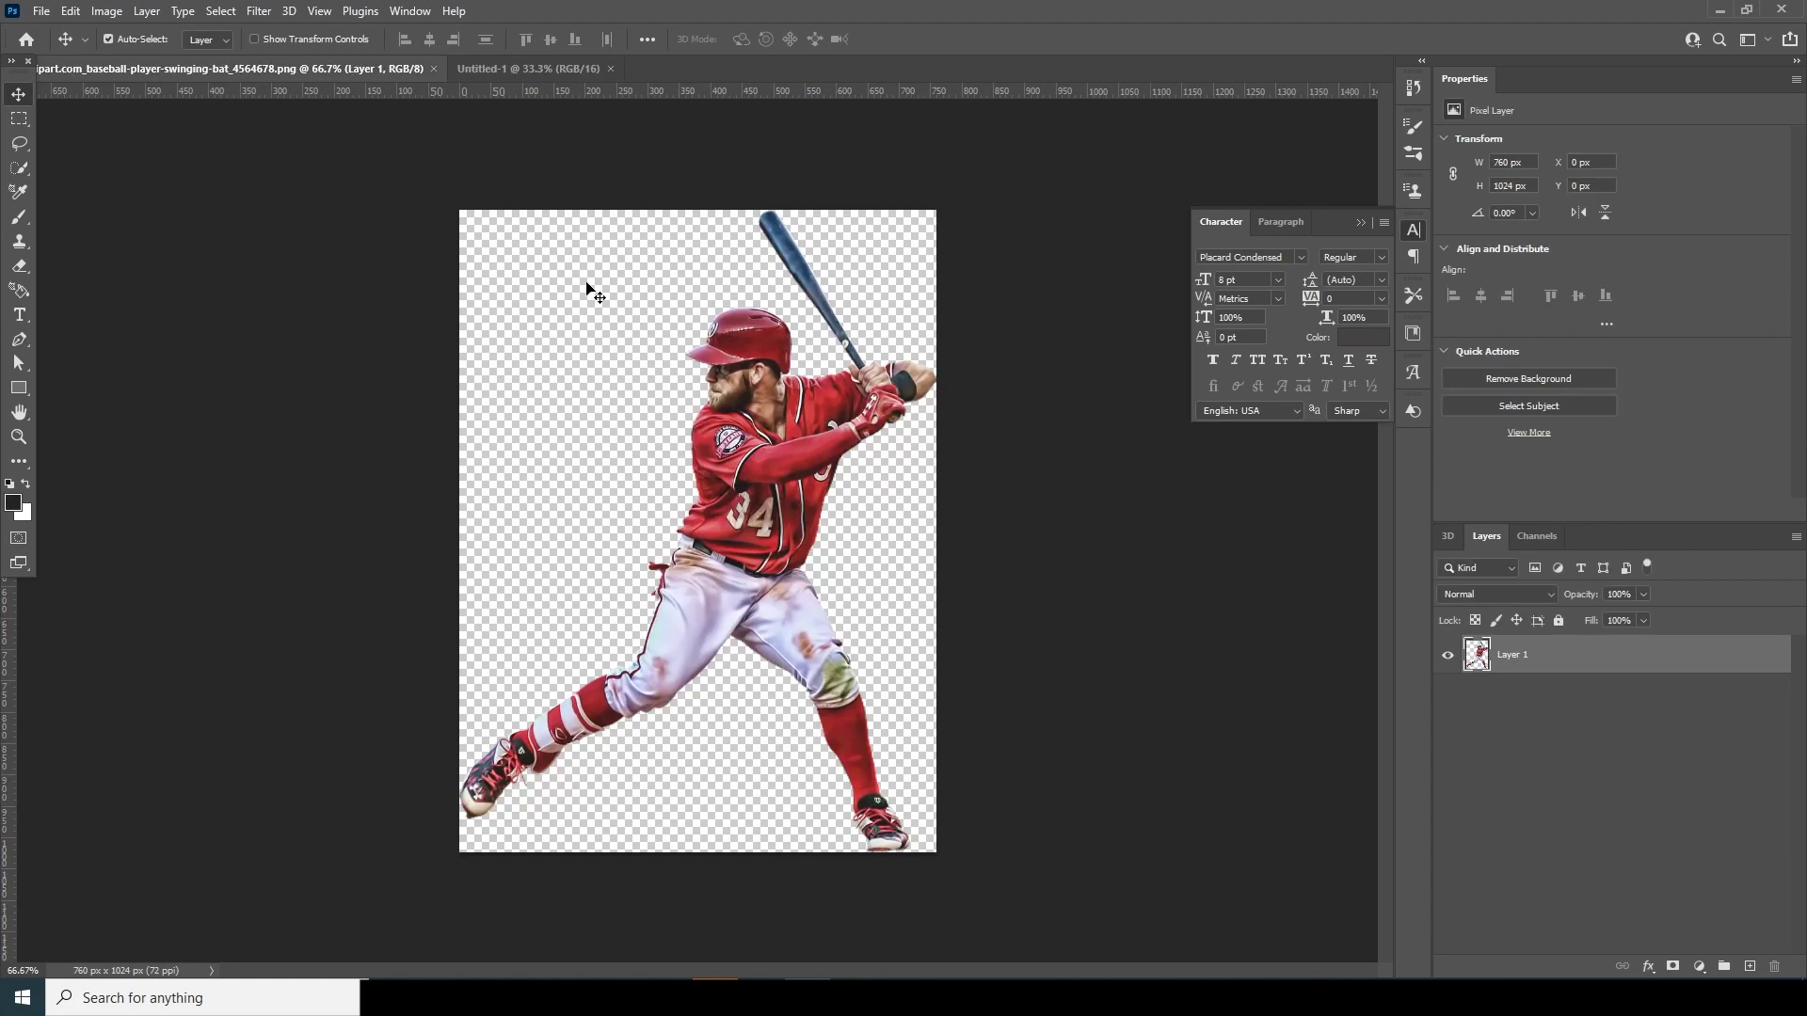
{"action": "left_click_drag", "start_coordinate": [678, 363], "coordinate": [703, 473]}
{"action": "left_click", "coordinate": [880, 384]}
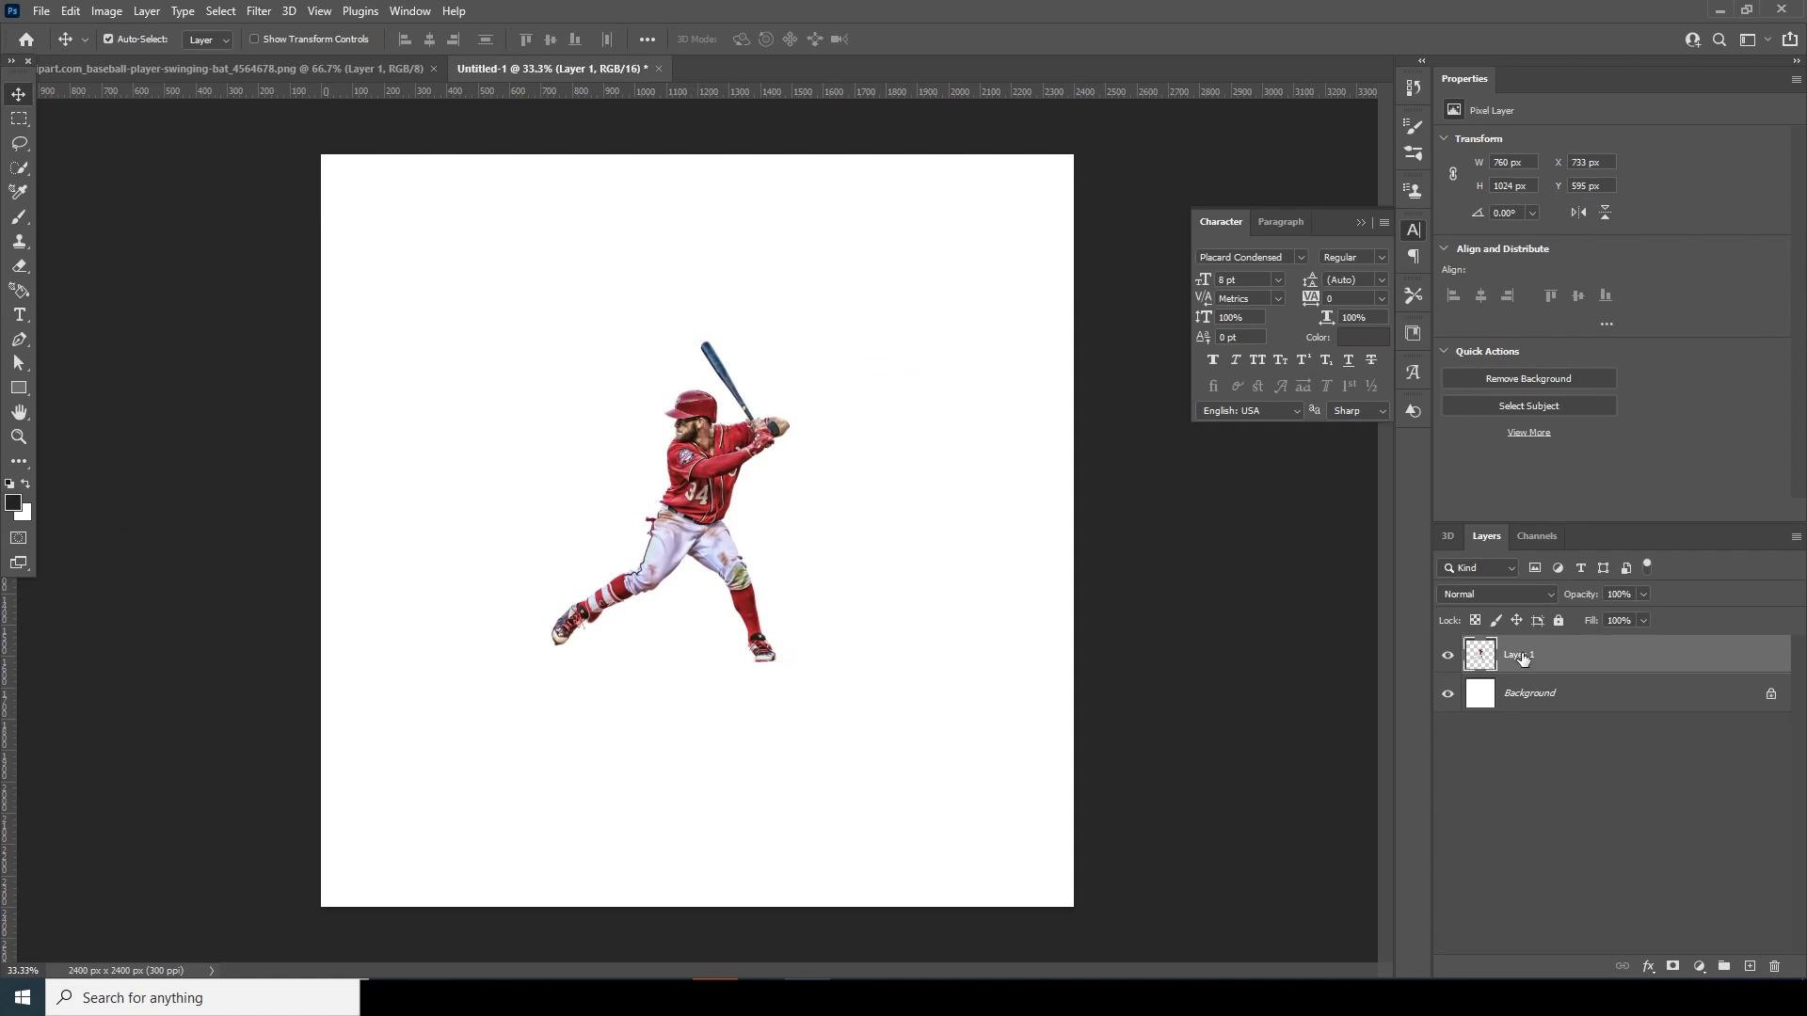
Convert the player layer to a smart object and scale it up to about 917 × 1234 px.
{"action": "right_click", "coordinate": [1522, 659]}
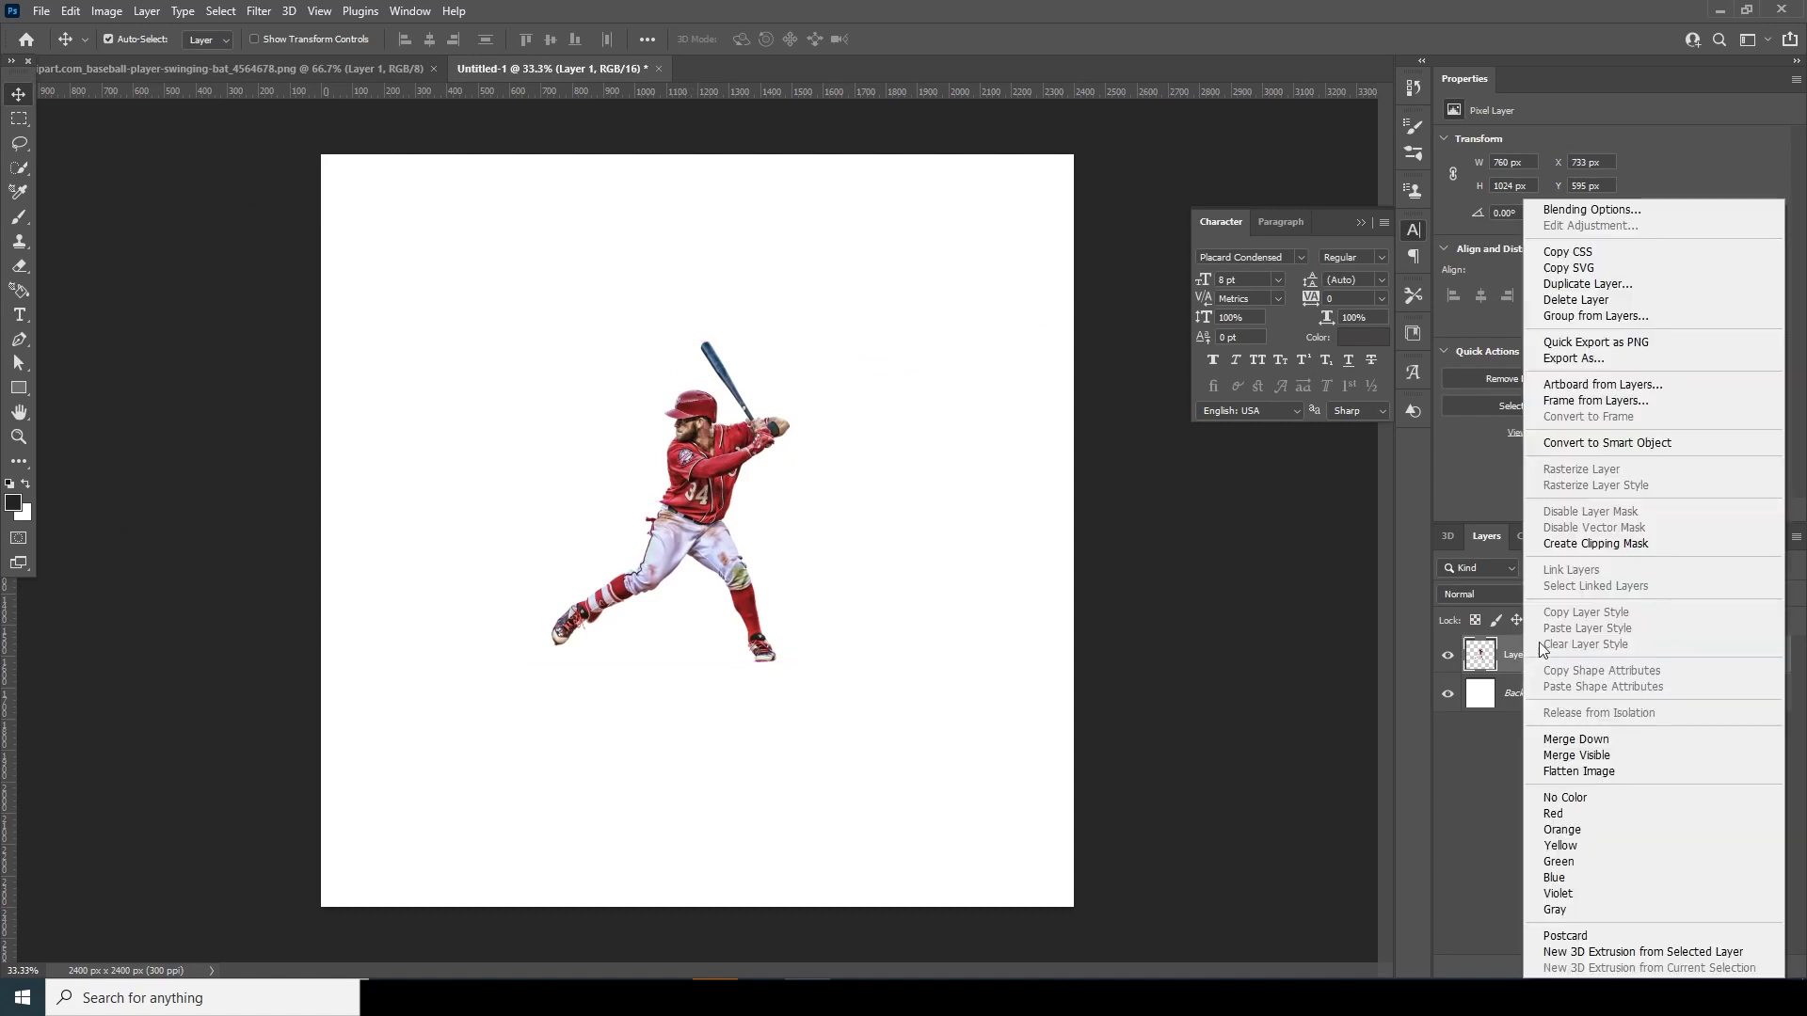
{"action": "left_click", "coordinate": [1602, 444]}
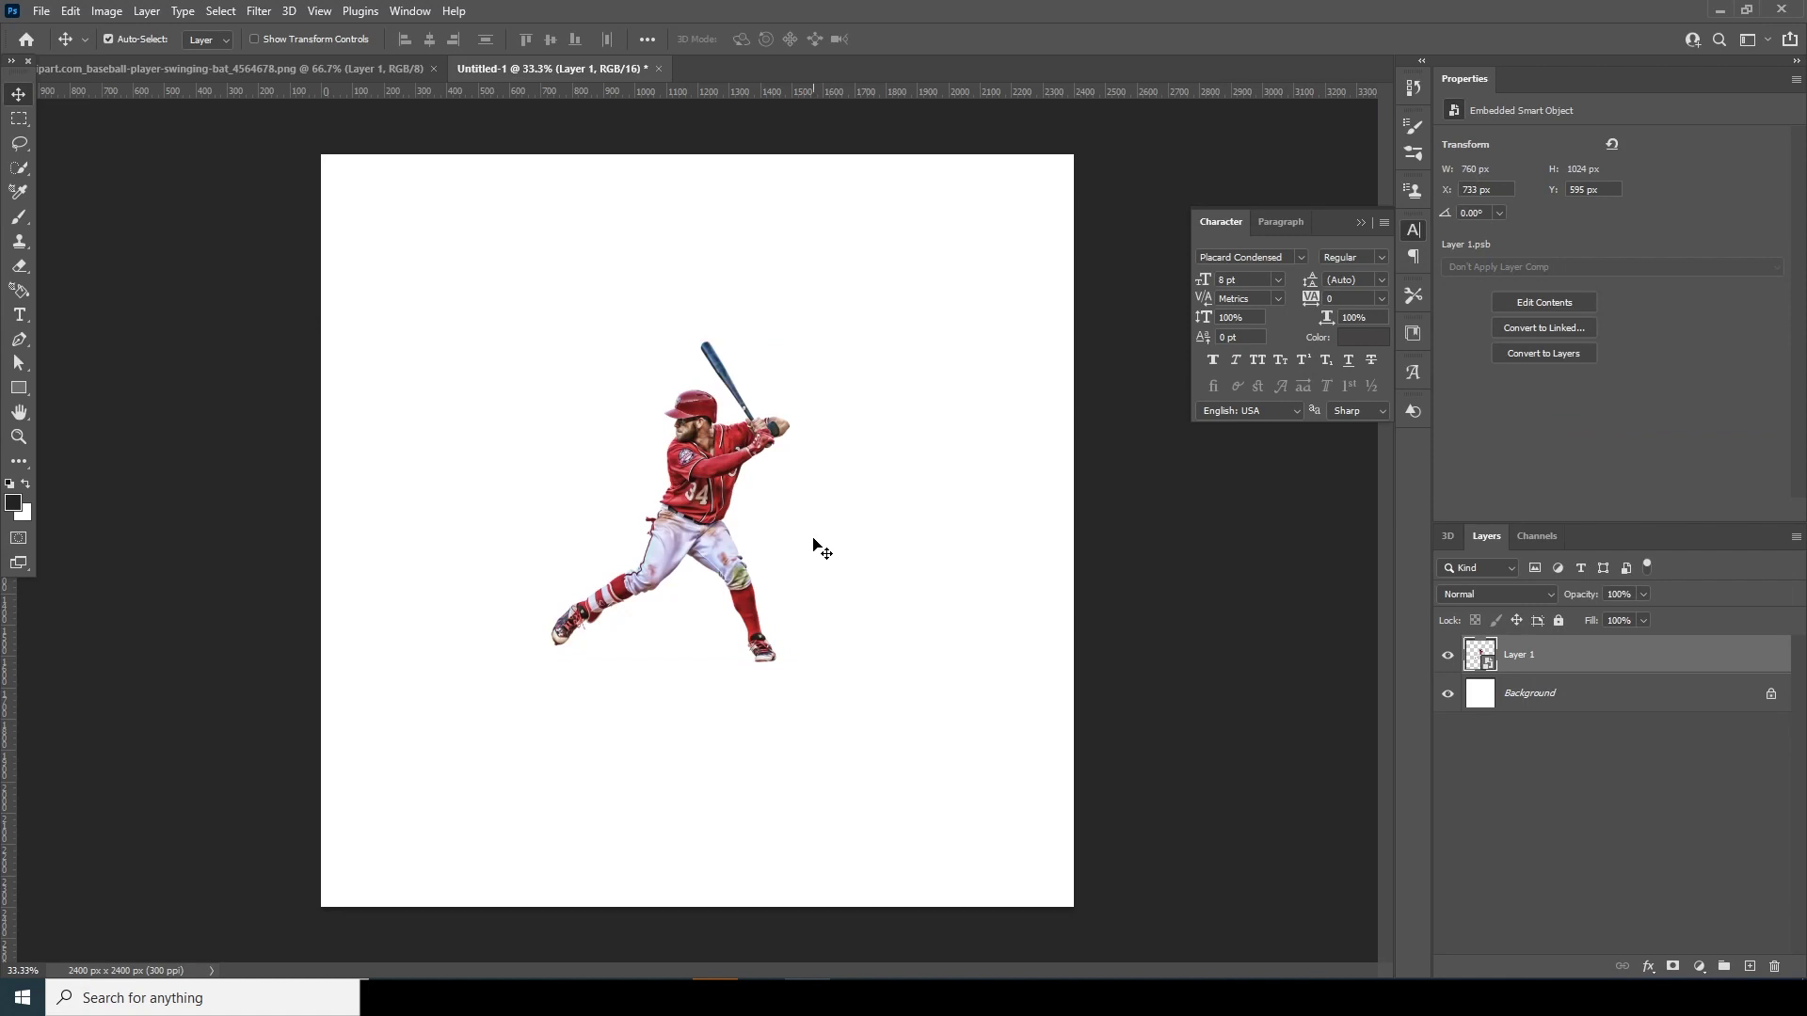
{"action": "key", "text": "ctrl+t"}
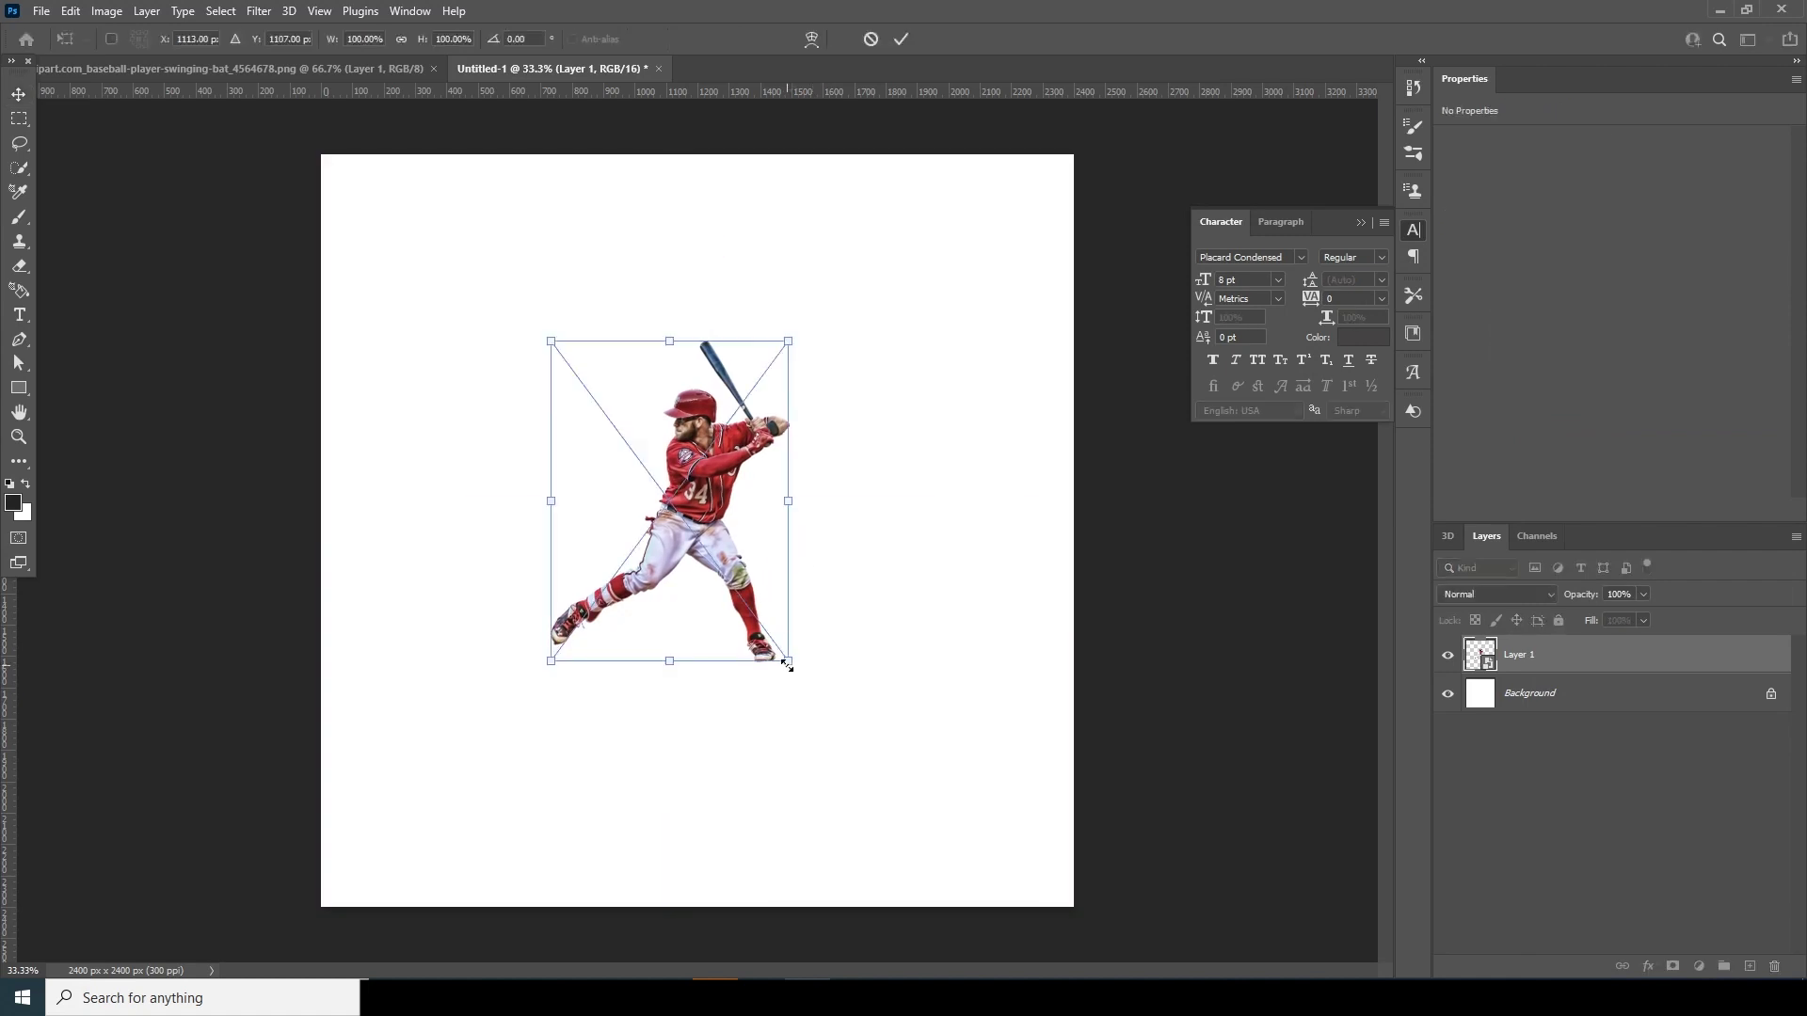
{"action": "left_click_drag", "start_coordinate": [788, 664], "coordinate": [806, 681]}
{"action": "left_click_drag", "start_coordinate": [718, 572], "coordinate": [720, 580]}
{"action": "left_click_drag", "start_coordinate": [807, 686], "coordinate": [815, 694]}
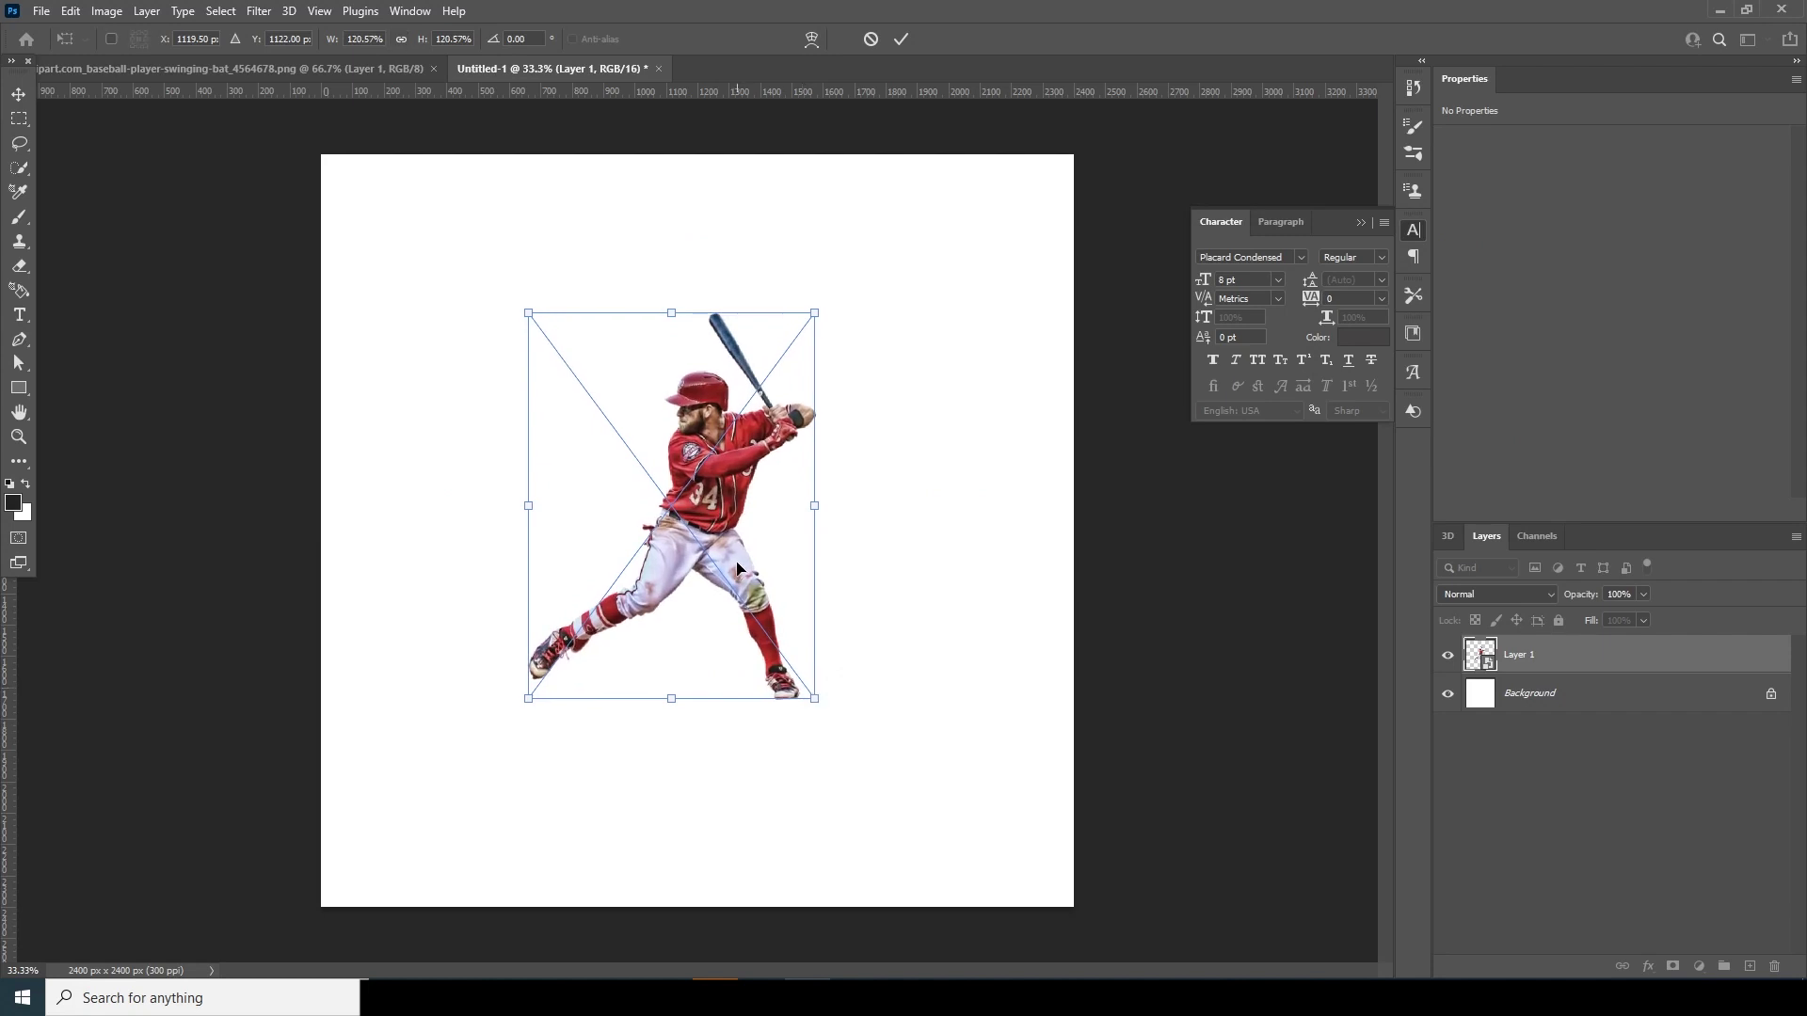
{"action": "key", "text": "Return"}
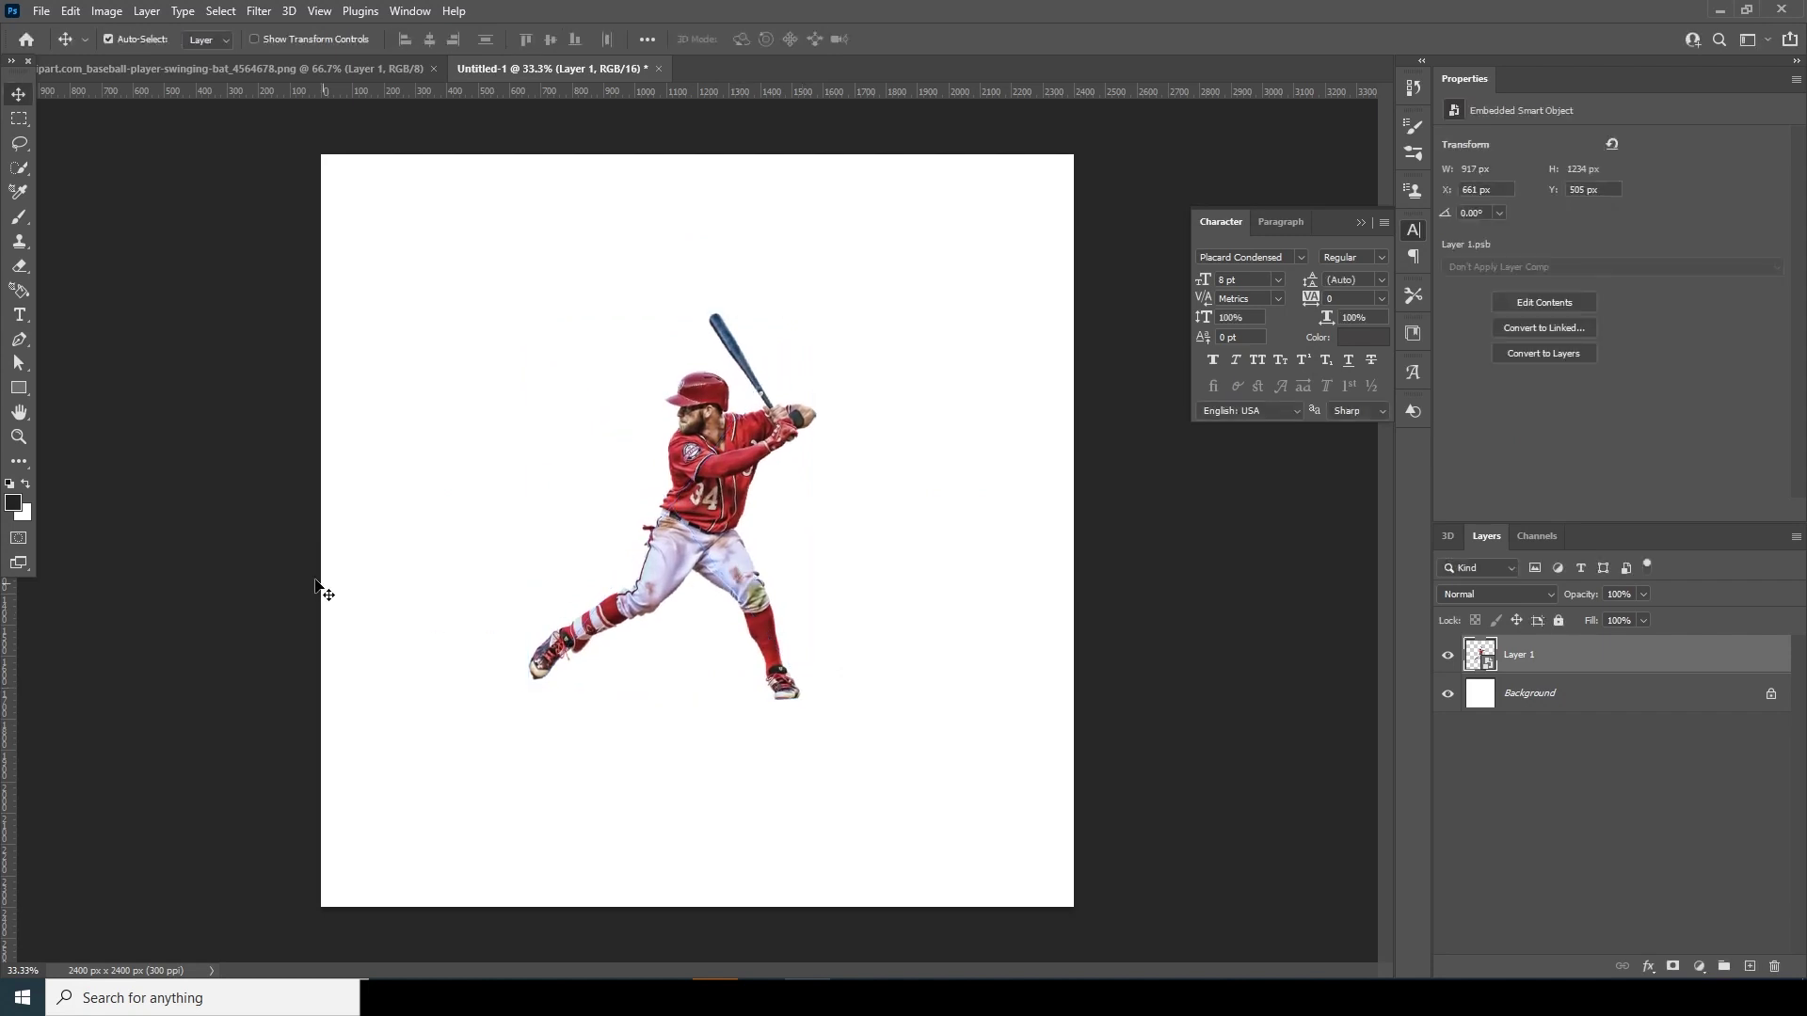
Add a FIELD text layer beside the player.
{"action": "left_click", "coordinate": [21, 316]}
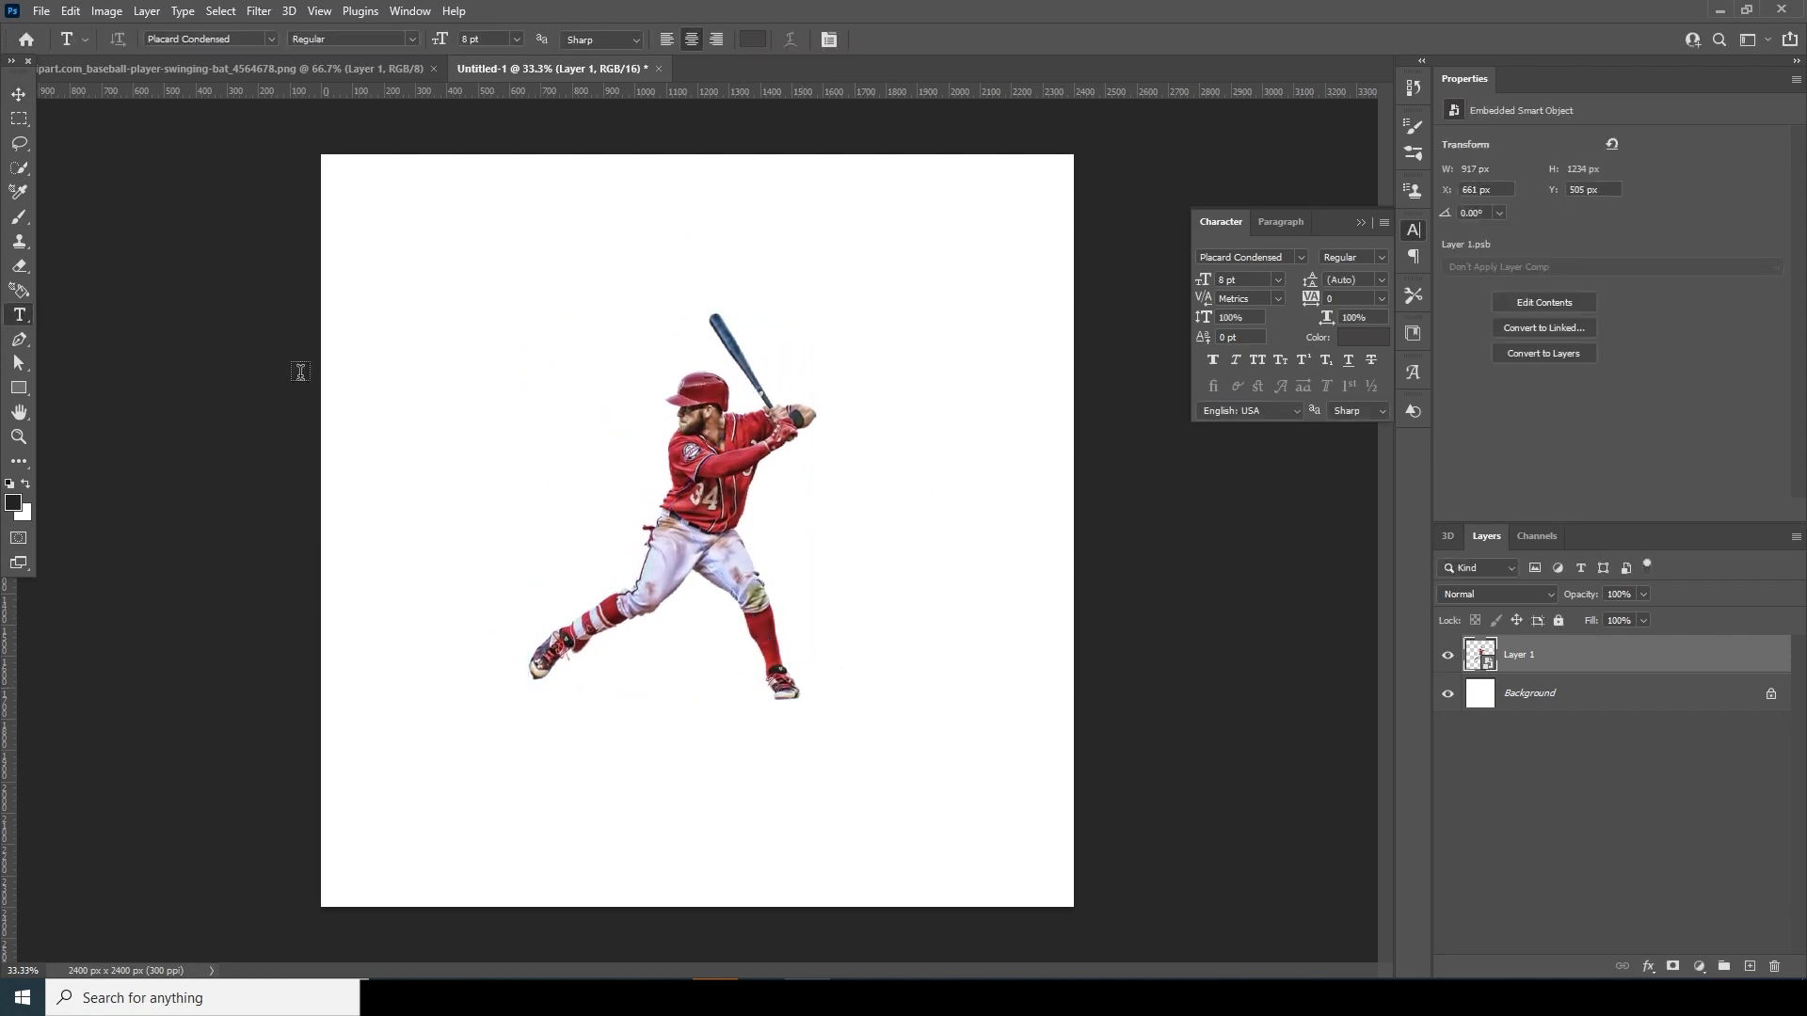
{"action": "left_click", "coordinate": [548, 439]}
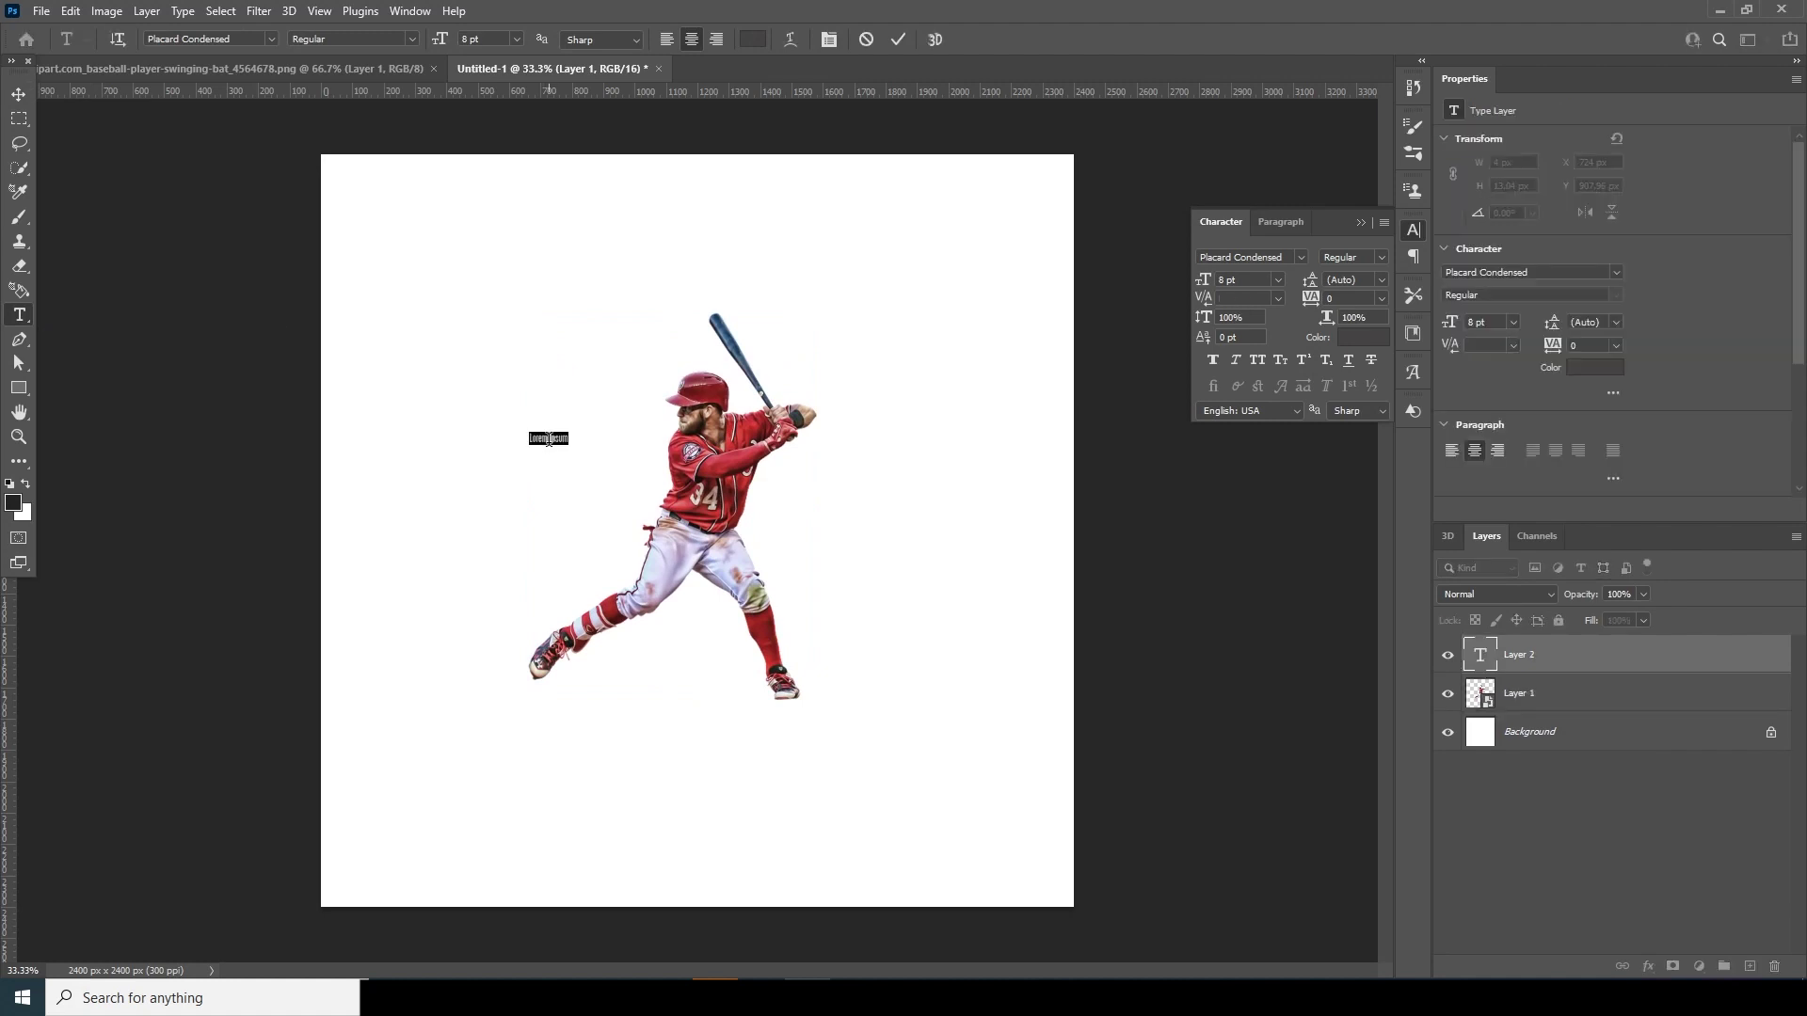
{"action": "key", "text": "BackSpace"}
{"action": "left_click", "coordinate": [19, 94]}
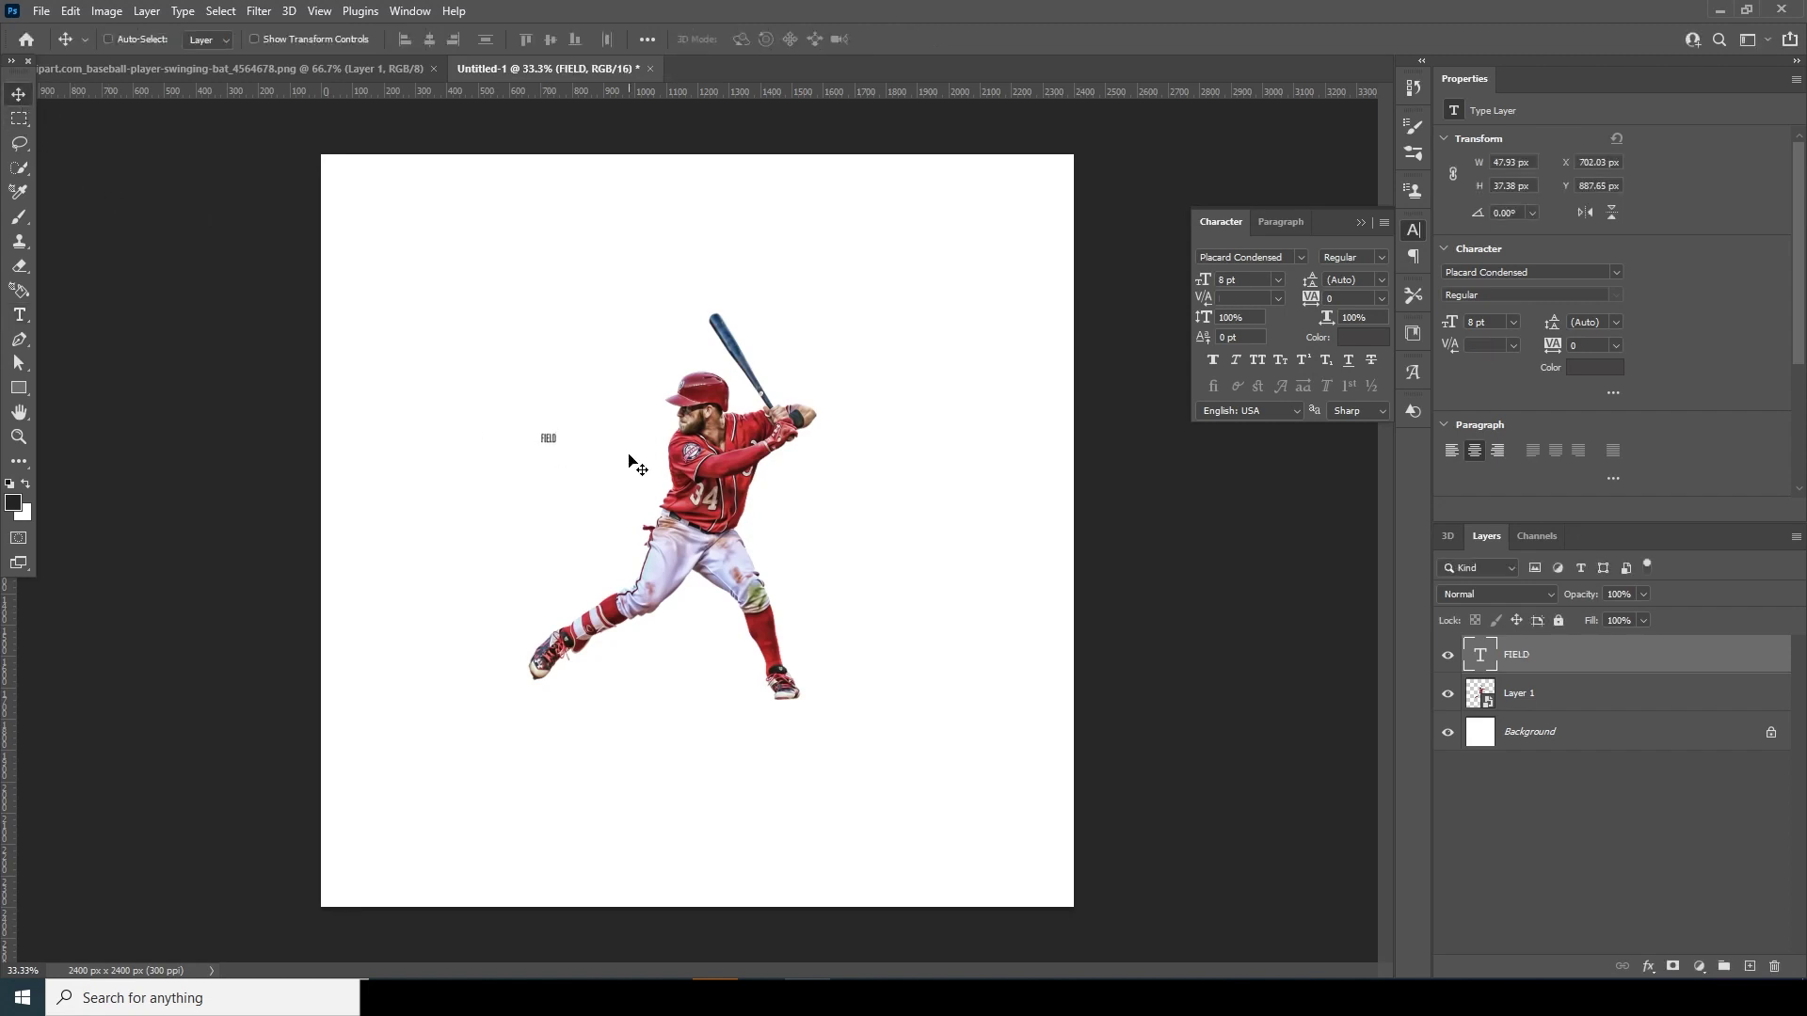
Scale FIELD up to about 193 pt and align its top with the canvas centre.
{"action": "key", "text": "ctrl+t"}
{"action": "left_click_drag", "start_coordinate": [553, 446], "coordinate": [859, 767]}
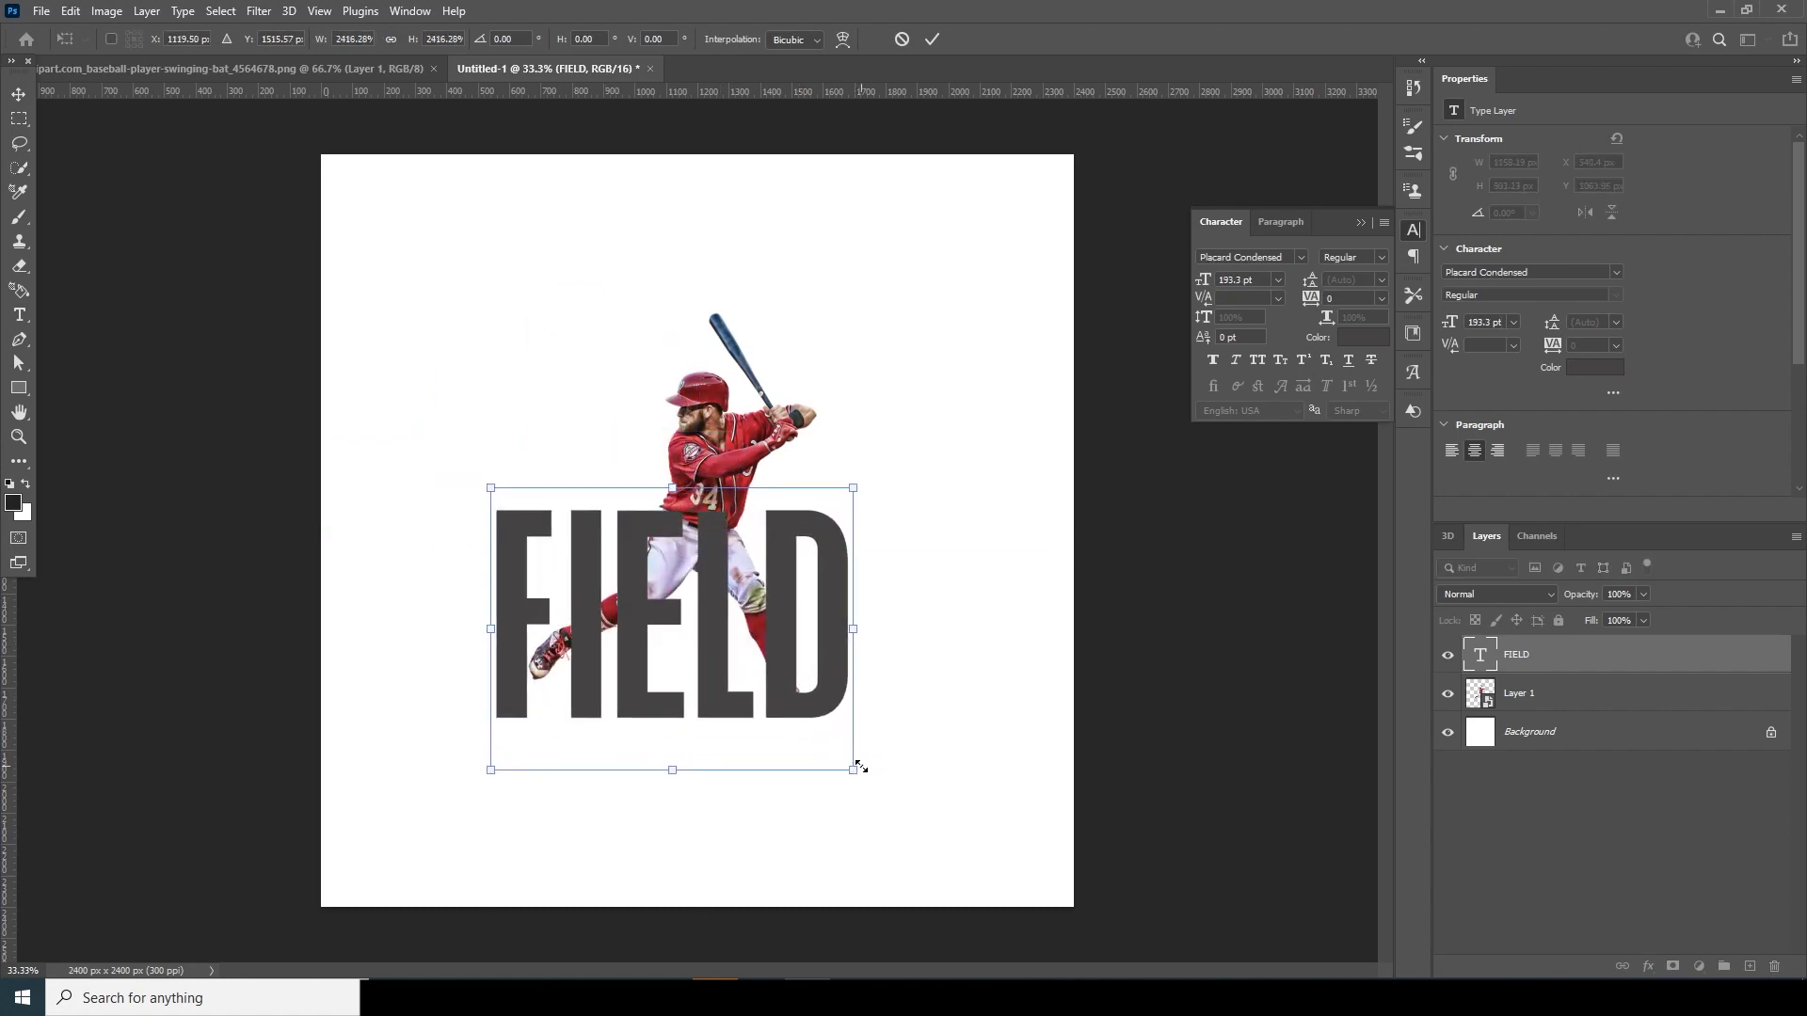
{"action": "key", "text": "Return"}
{"action": "key", "text": "v"}
{"action": "left_click_drag", "start_coordinate": [707, 657], "coordinate": [714, 679]}
Rasterize the FIELD text layer and put it into Distort transform mode.
{"action": "right_click", "coordinate": [1585, 654]}
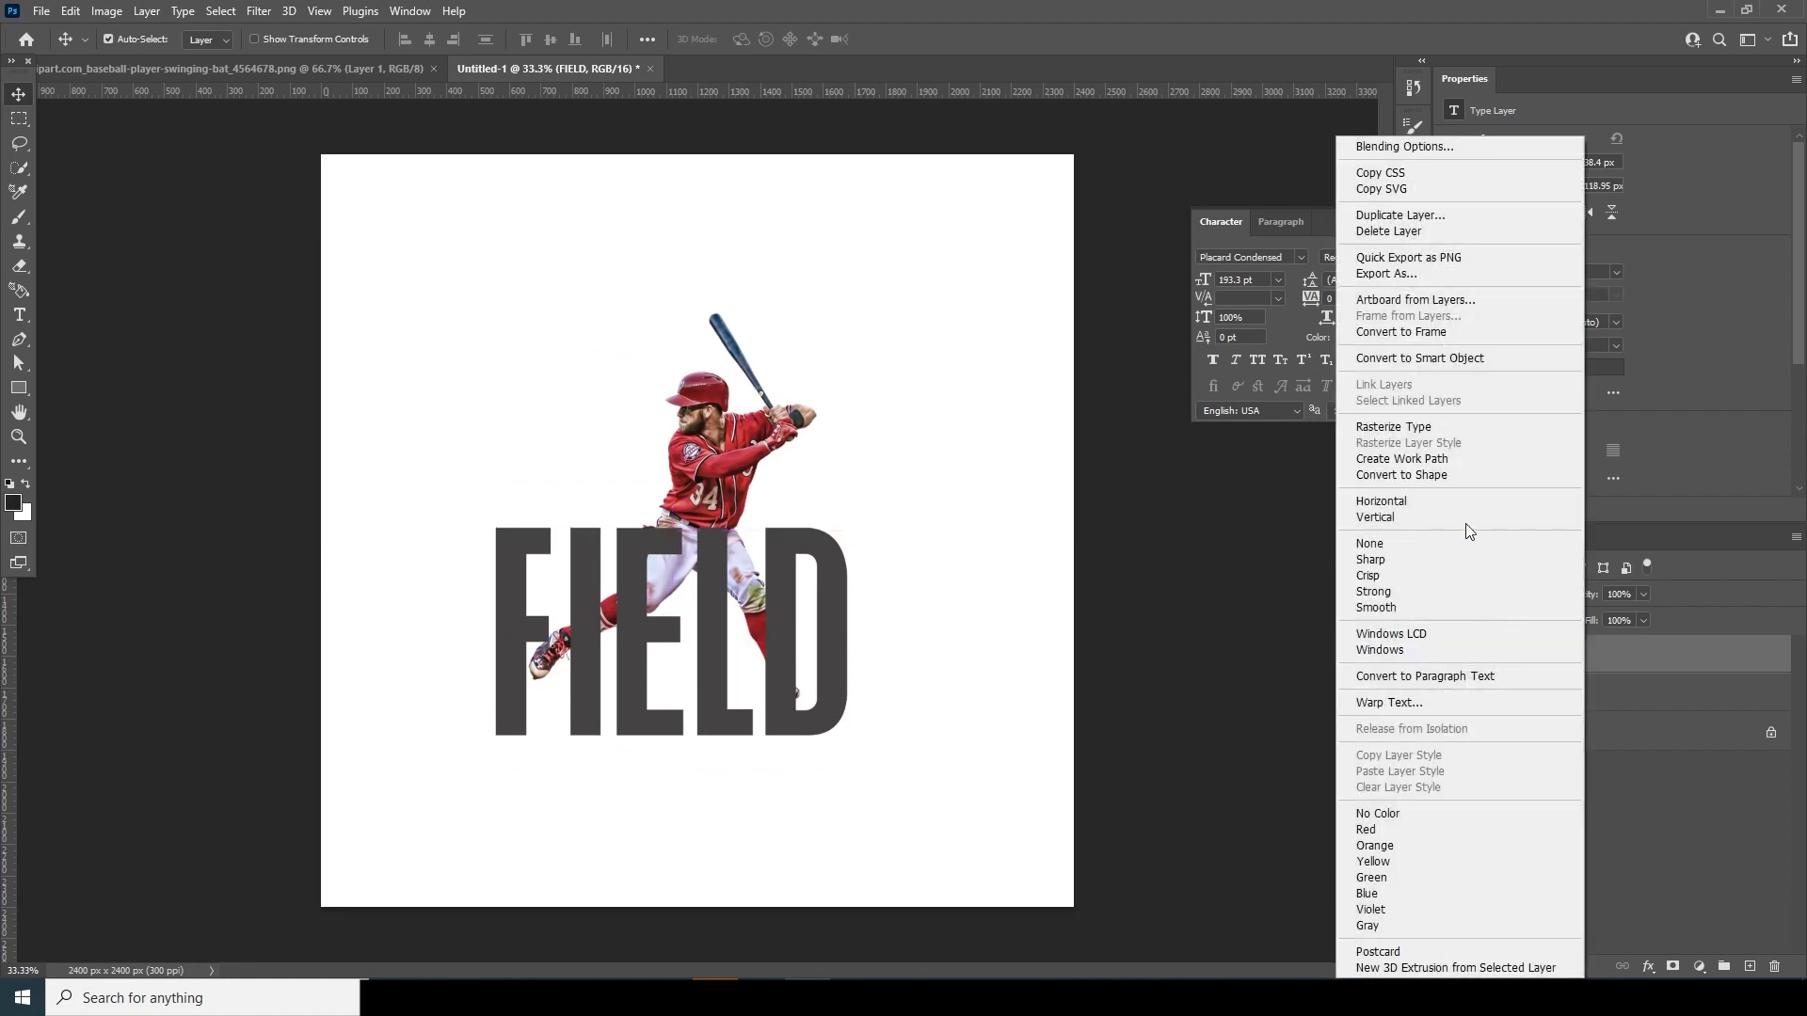
{"action": "left_click", "coordinate": [1459, 427]}
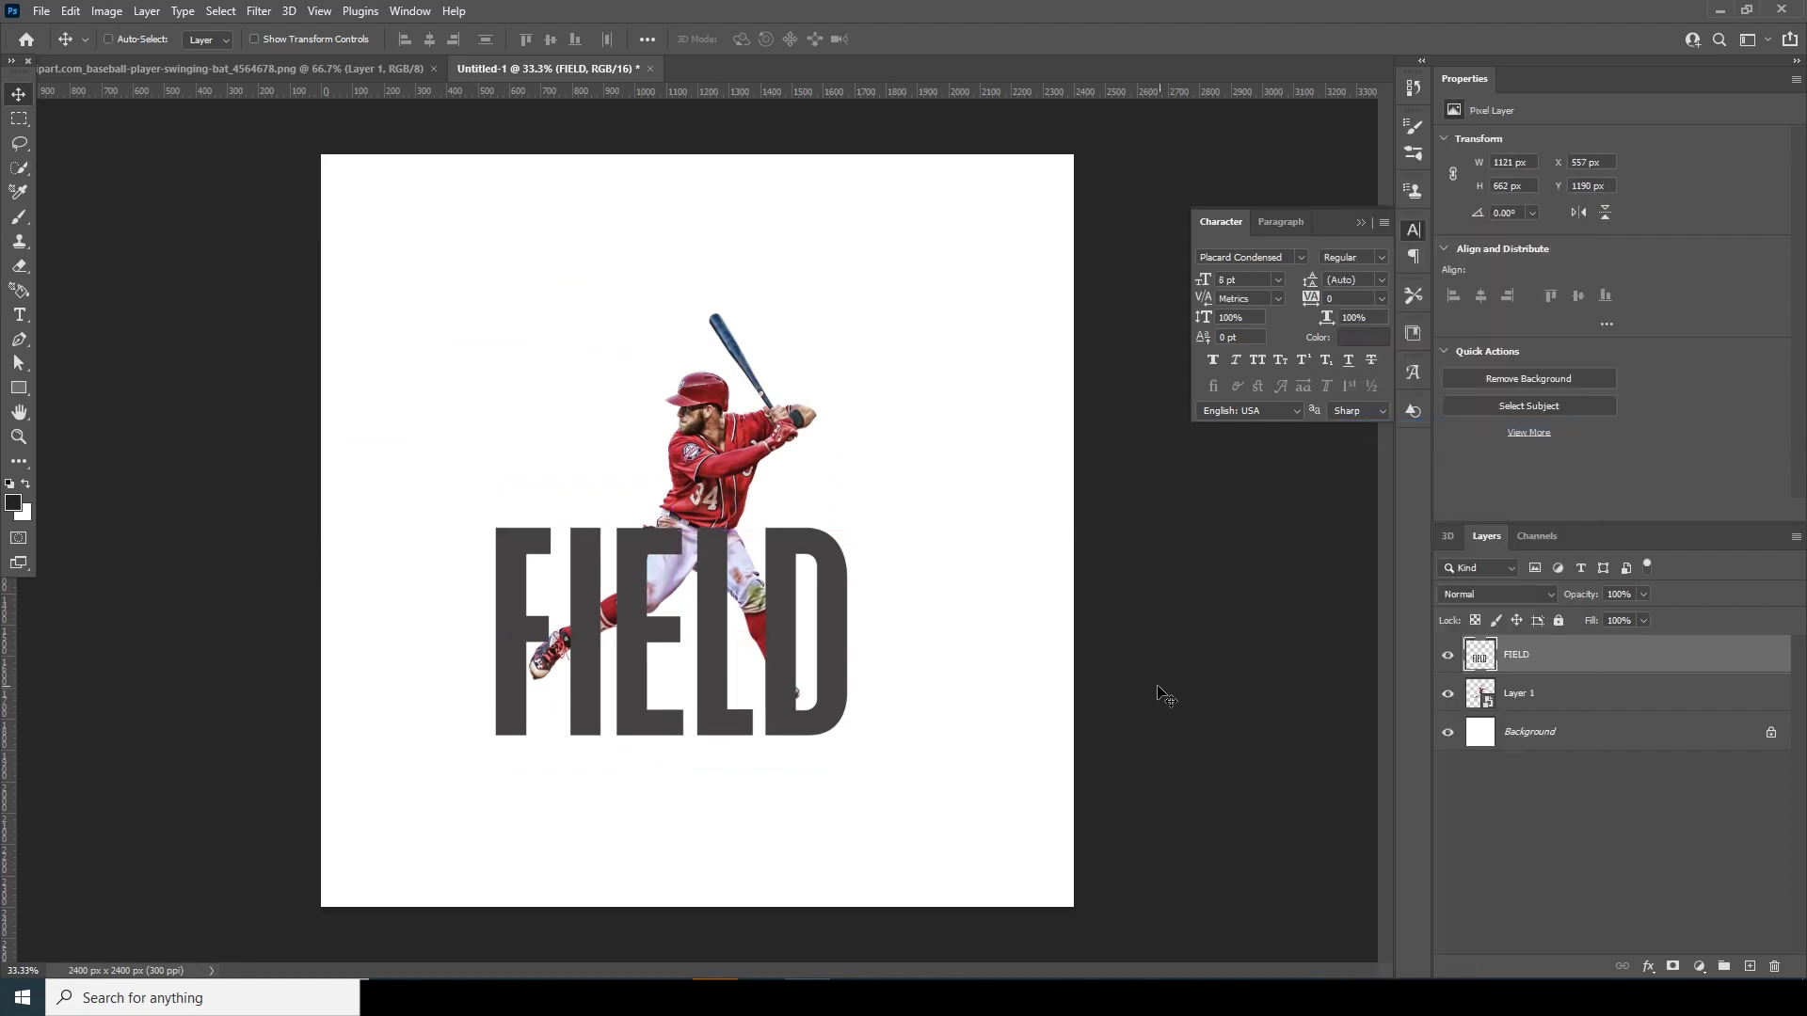
{"action": "key", "text": "ctrl+t"}
{"action": "right_click", "coordinate": [638, 598]}
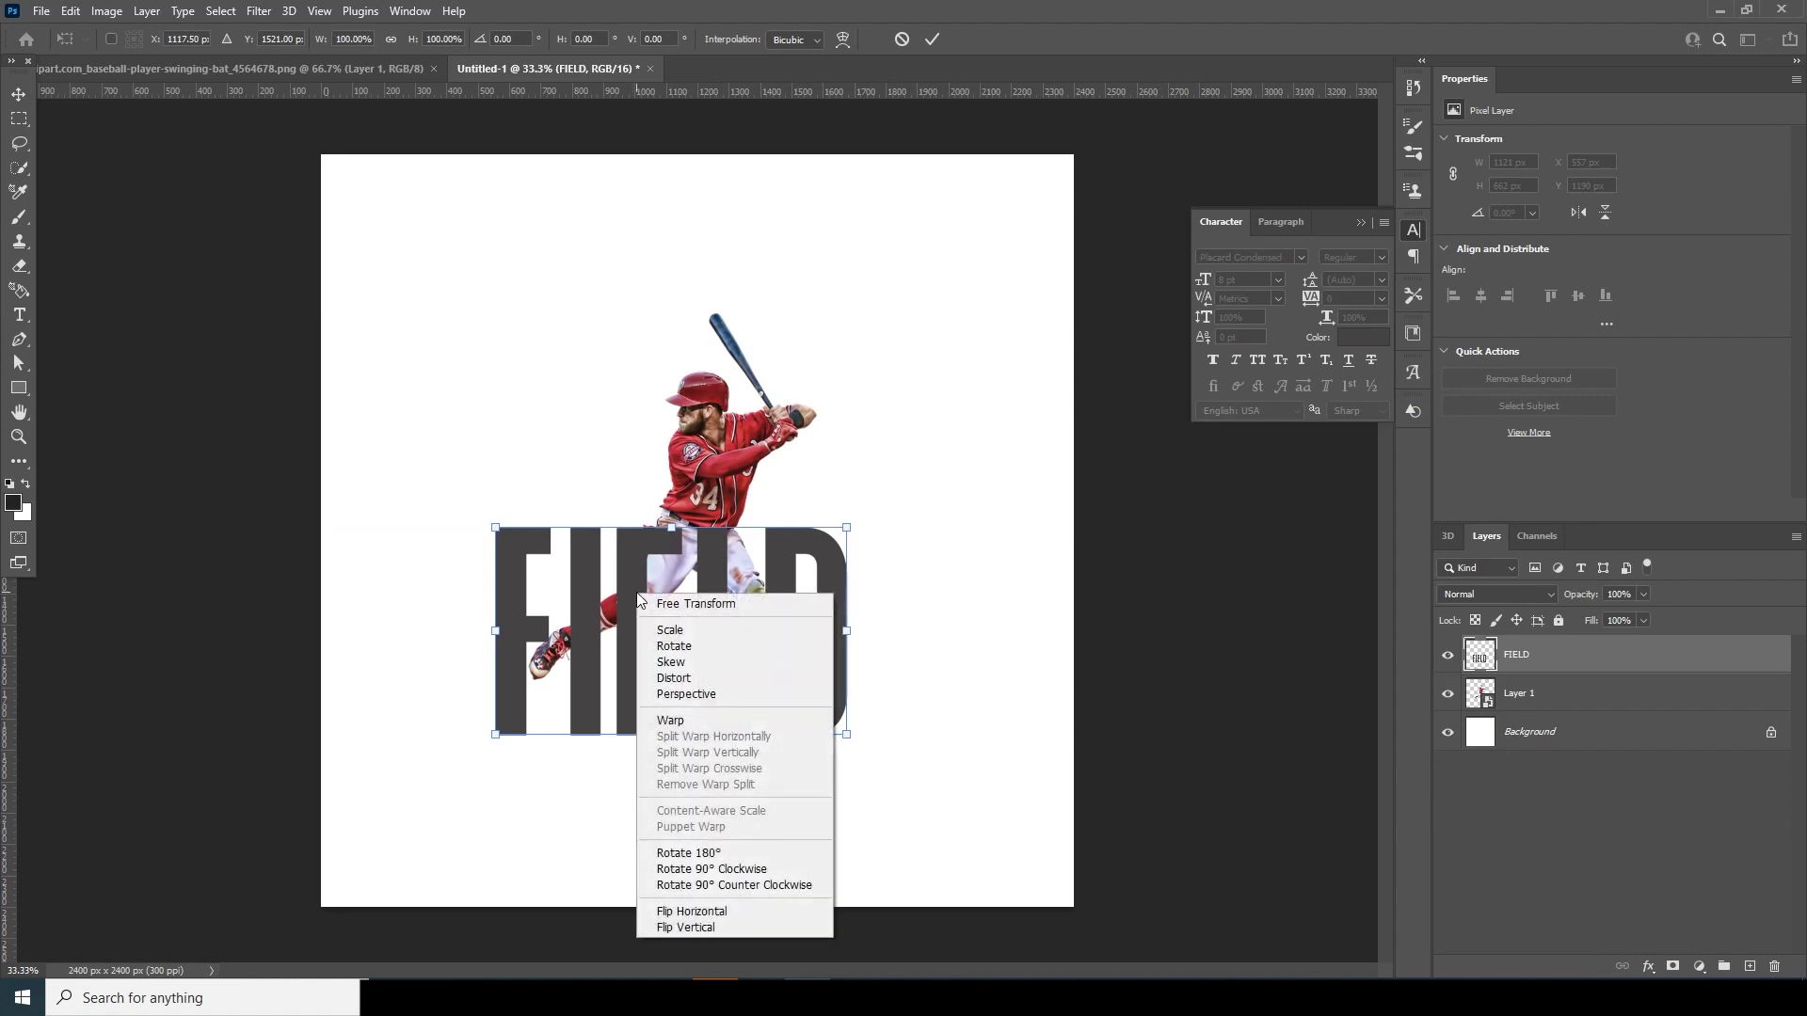
{"action": "left_click", "coordinate": [678, 679]}
Drag FIELD's four corners so it widens toward the bottom in receding perspective.
{"action": "left_click_drag", "start_coordinate": [859, 753], "coordinate": [1055, 884]}
{"action": "left_click_drag", "start_coordinate": [497, 736], "coordinate": [378, 862]}
{"action": "left_click_drag", "start_coordinate": [499, 534], "coordinate": [559, 663]}
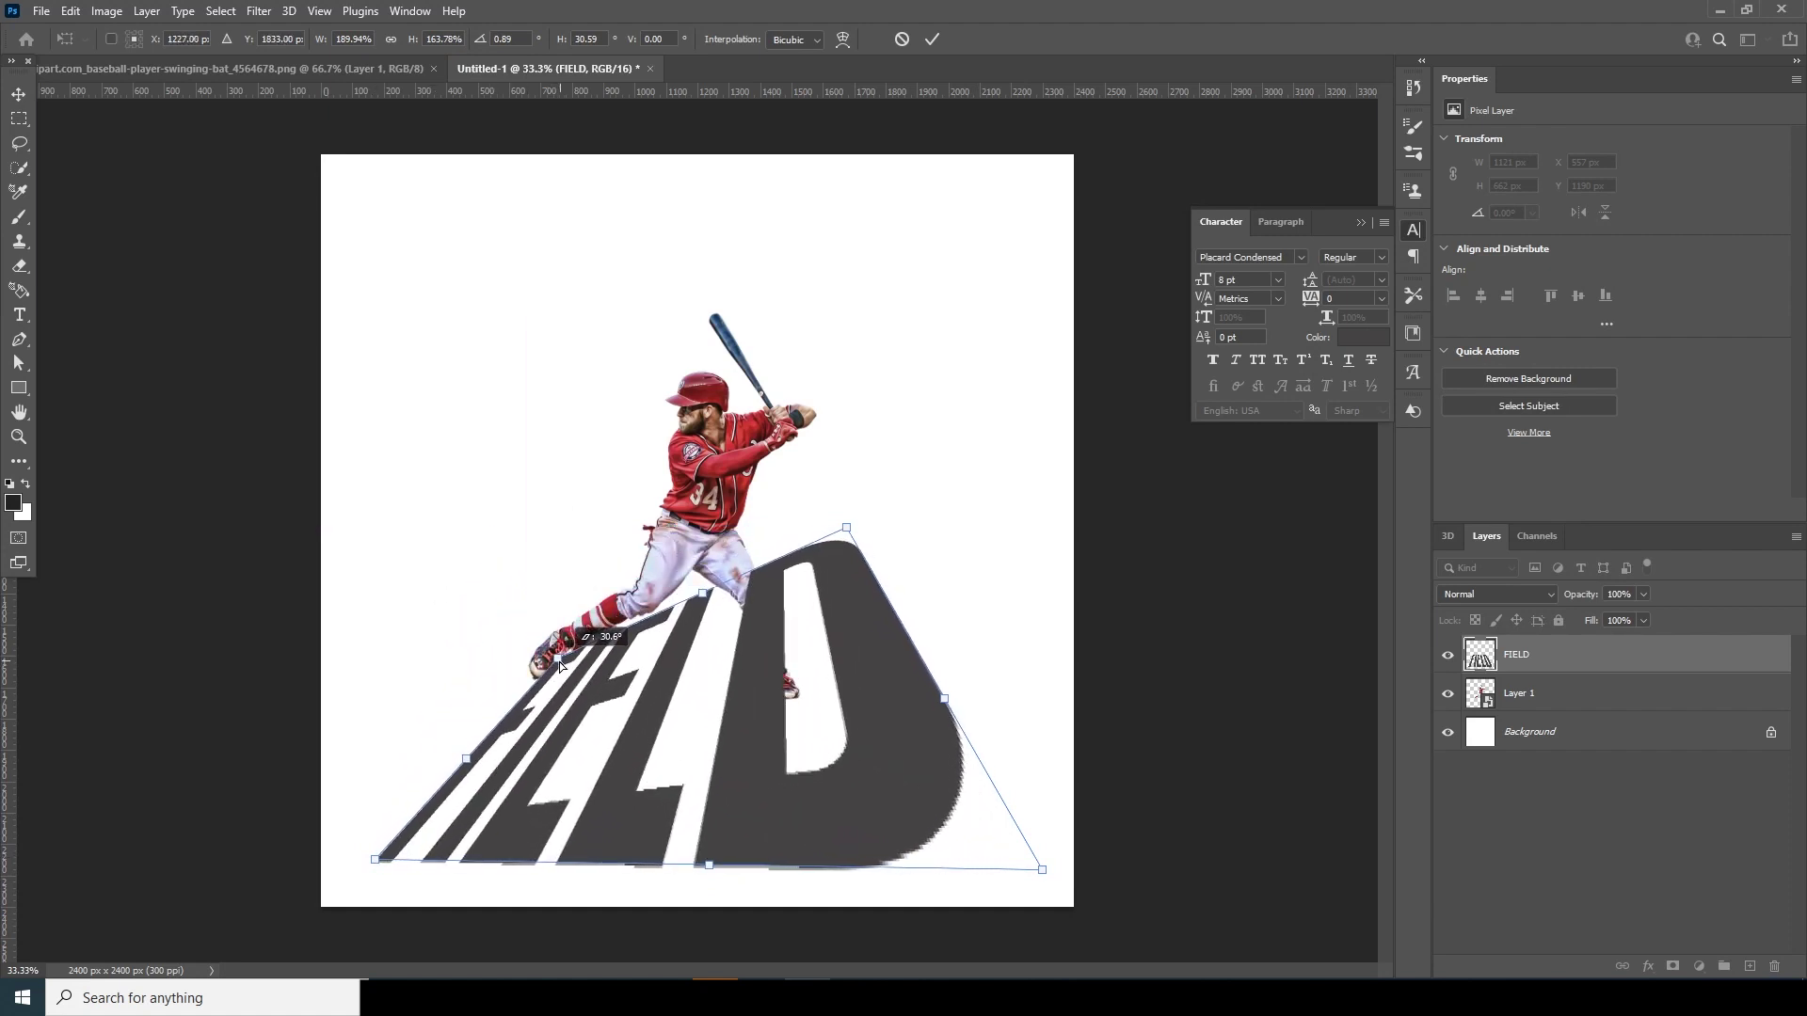
{"action": "left_click_drag", "start_coordinate": [849, 537], "coordinate": [804, 656]}
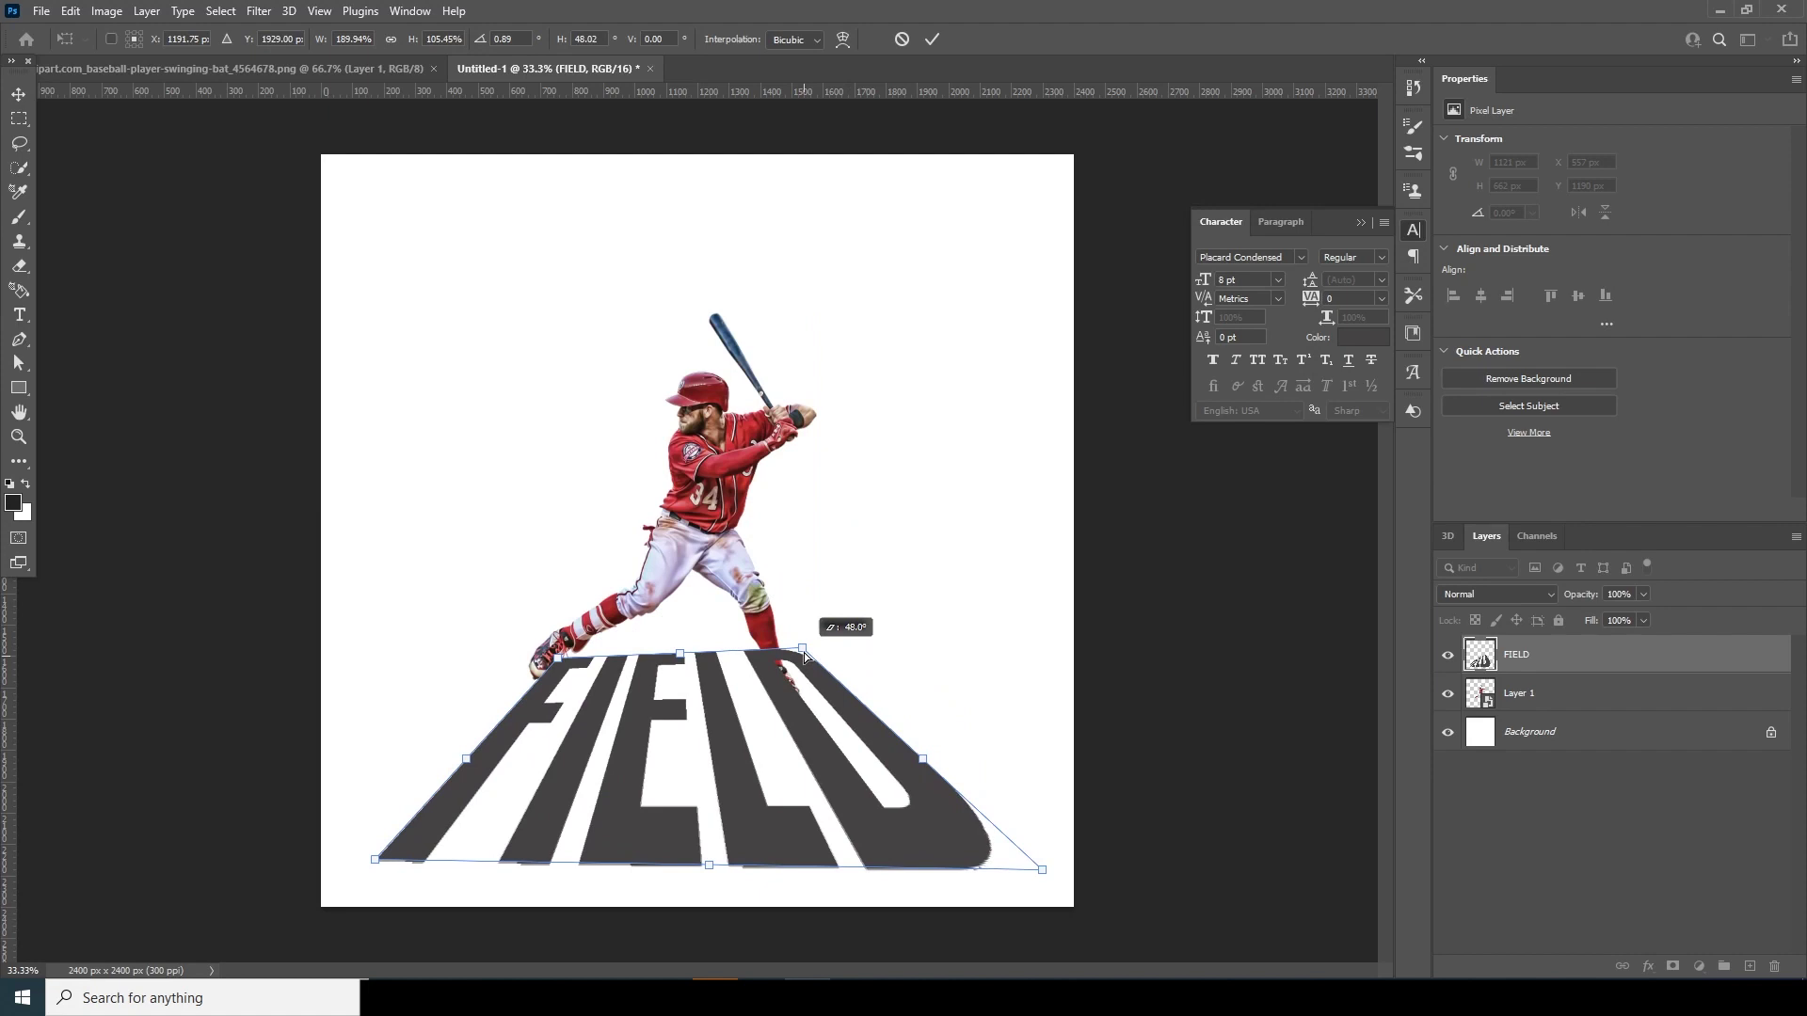
{"action": "left_click_drag", "start_coordinate": [803, 652], "coordinate": [802, 654]}
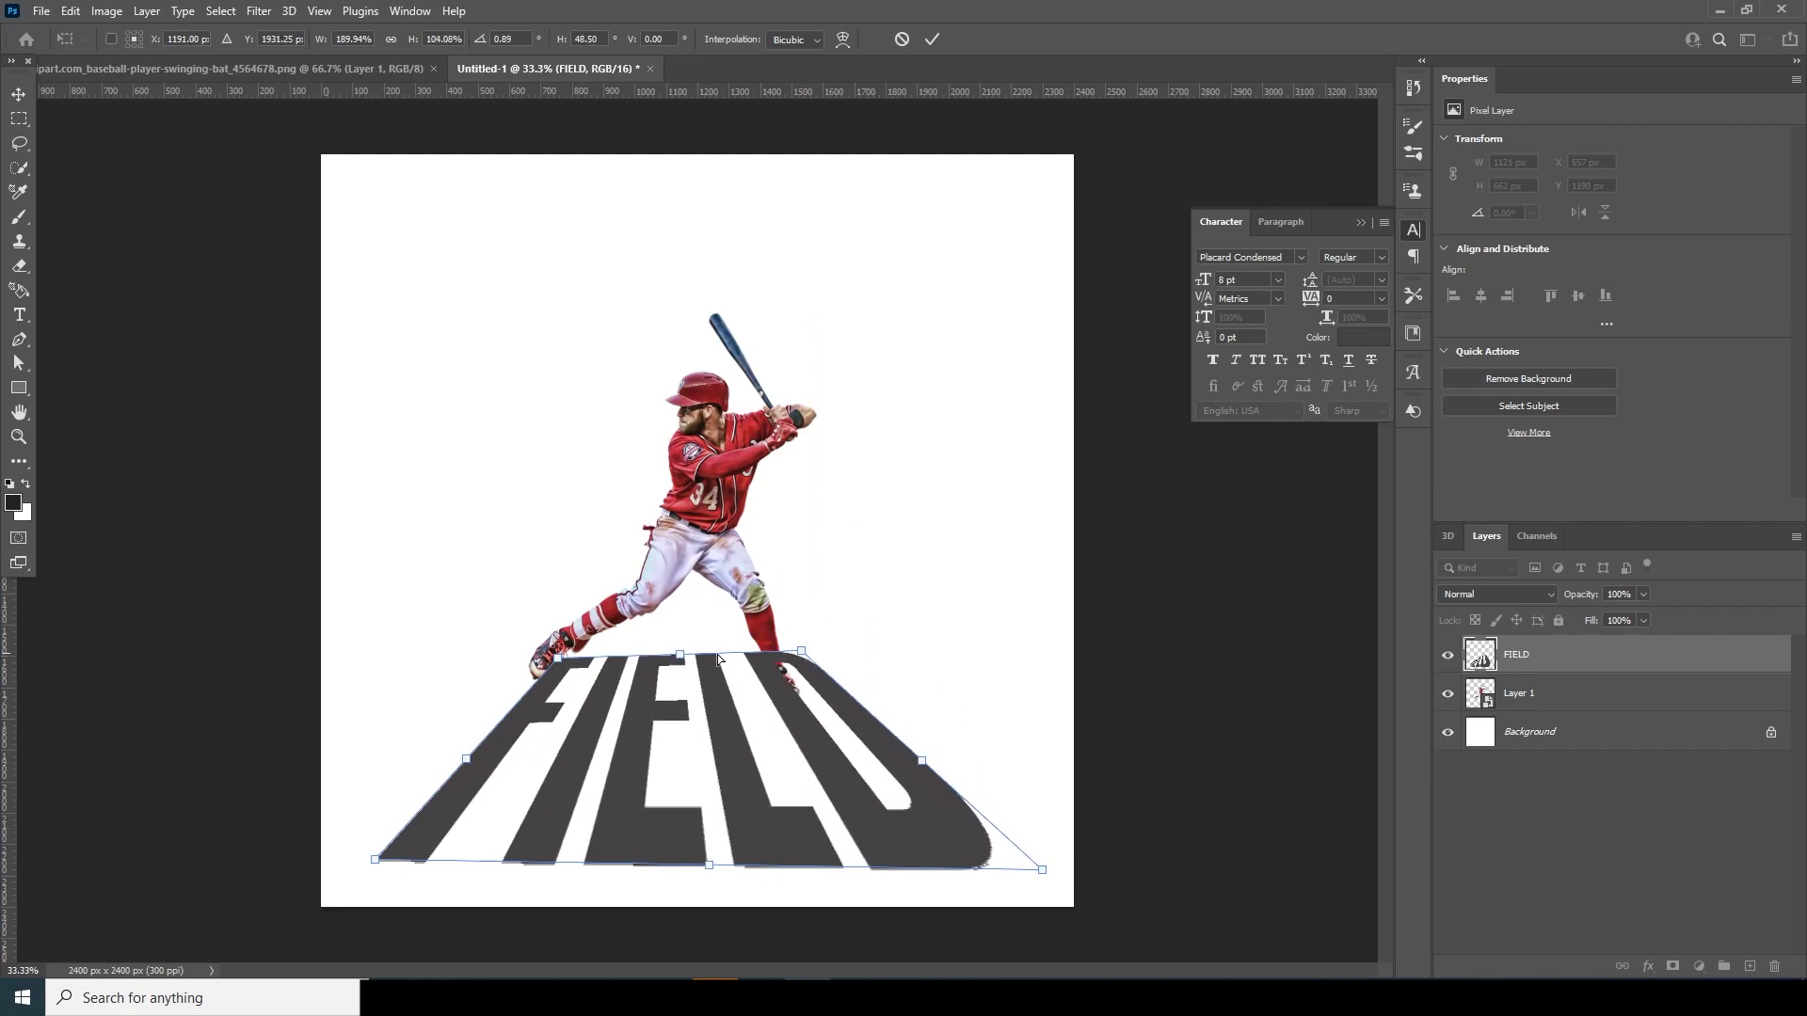
{"action": "left_click_drag", "start_coordinate": [555, 666], "coordinate": [553, 666]}
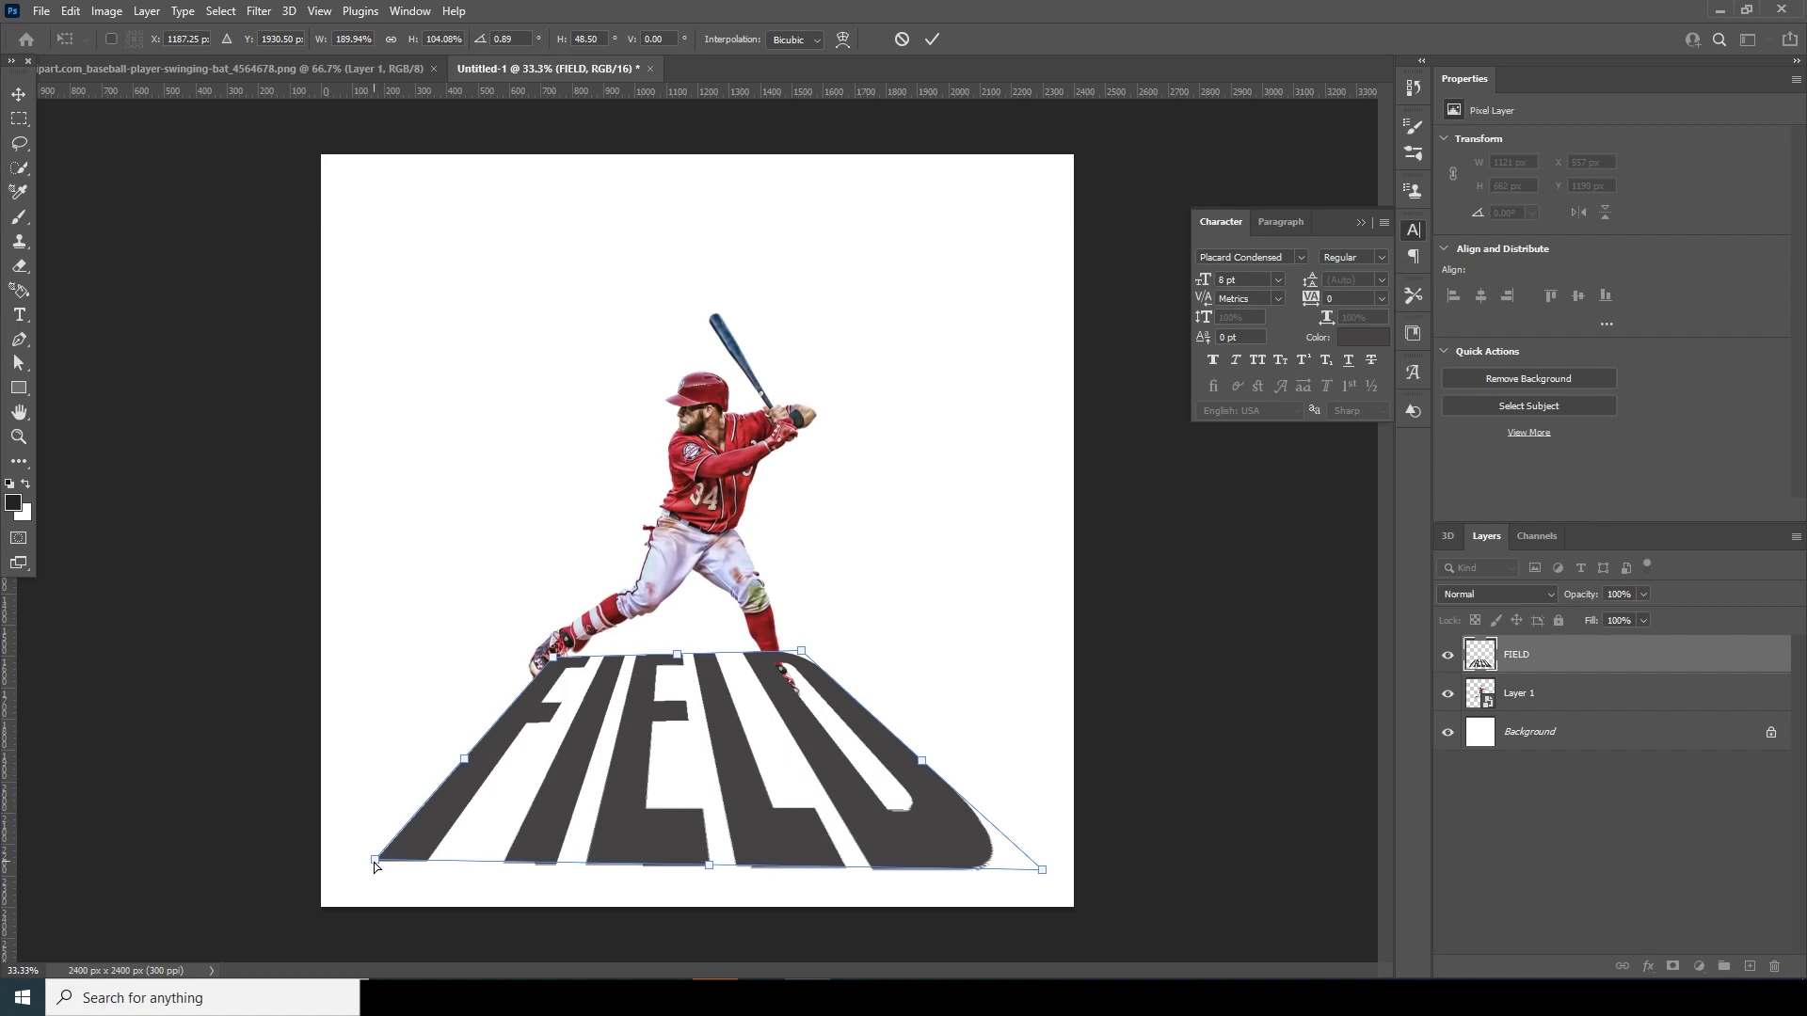
{"action": "left_click_drag", "start_coordinate": [373, 862], "coordinate": [370, 877]}
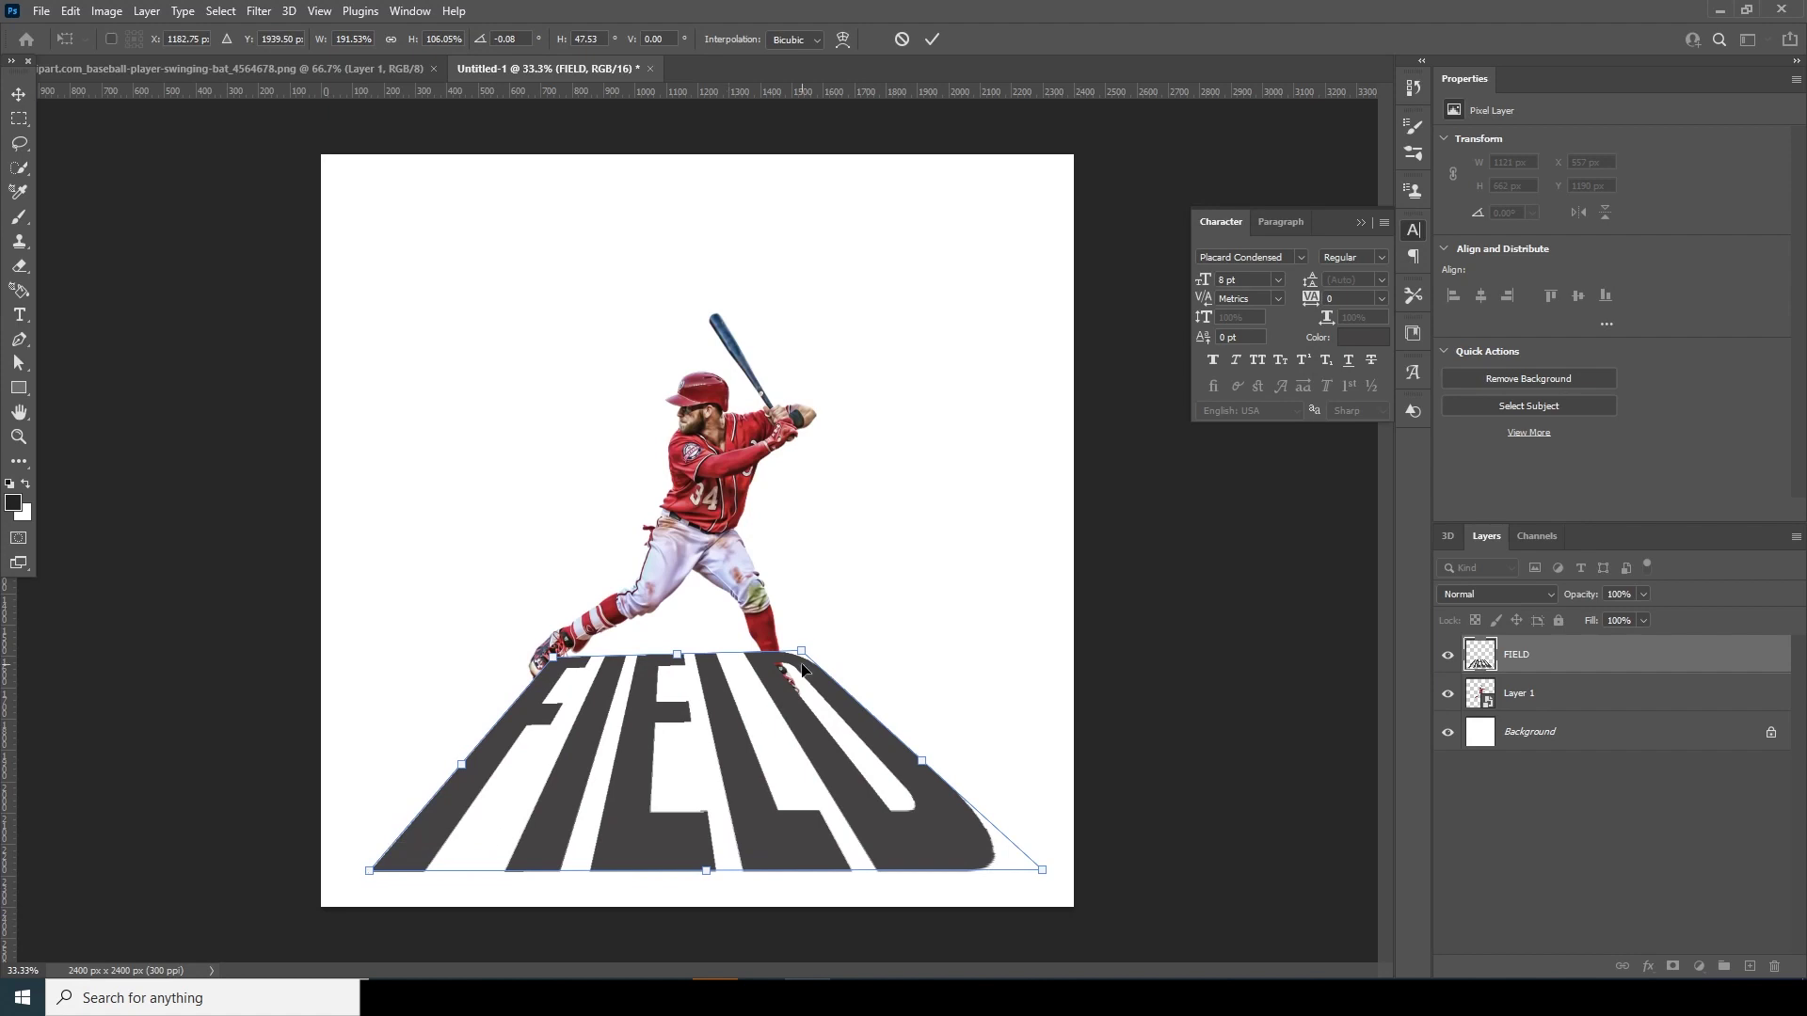
Apply the FIELD distortion, place FIELD below the player, and paint a near-black shadow on a new layer.
{"action": "key", "text": "Return"}
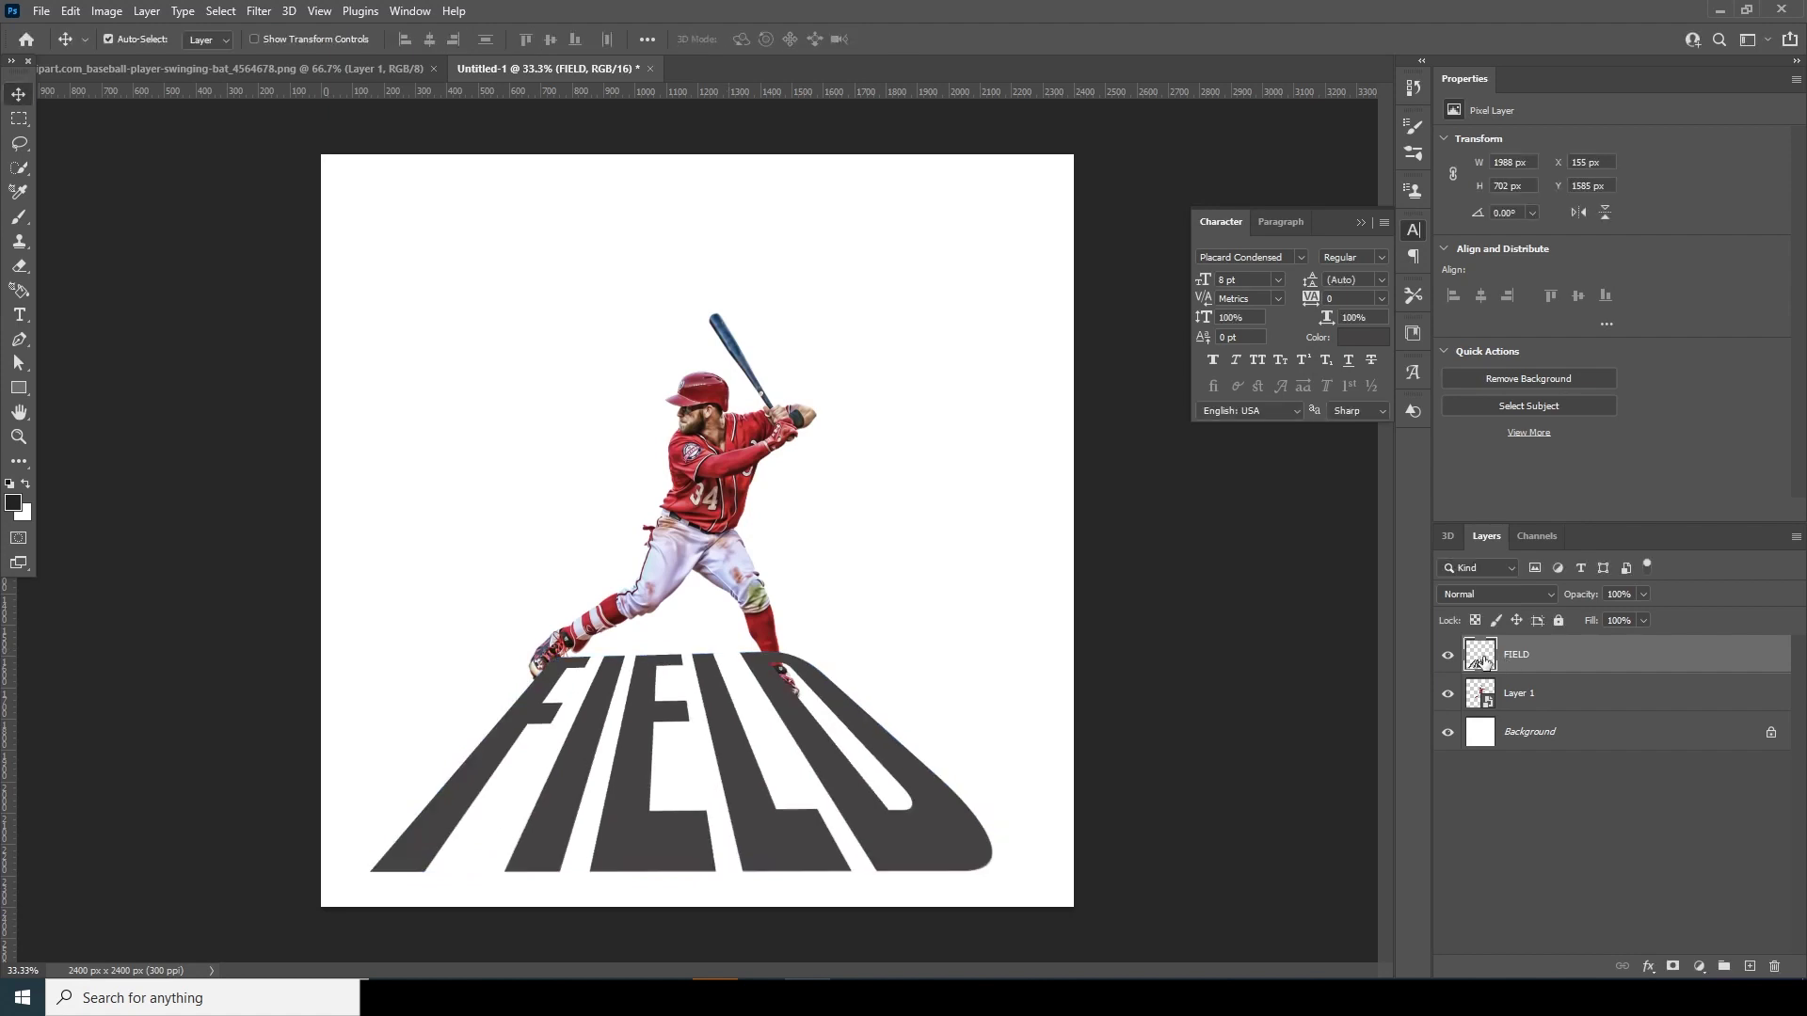
{"action": "left_click_drag", "start_coordinate": [1480, 659], "coordinate": [1494, 706]}
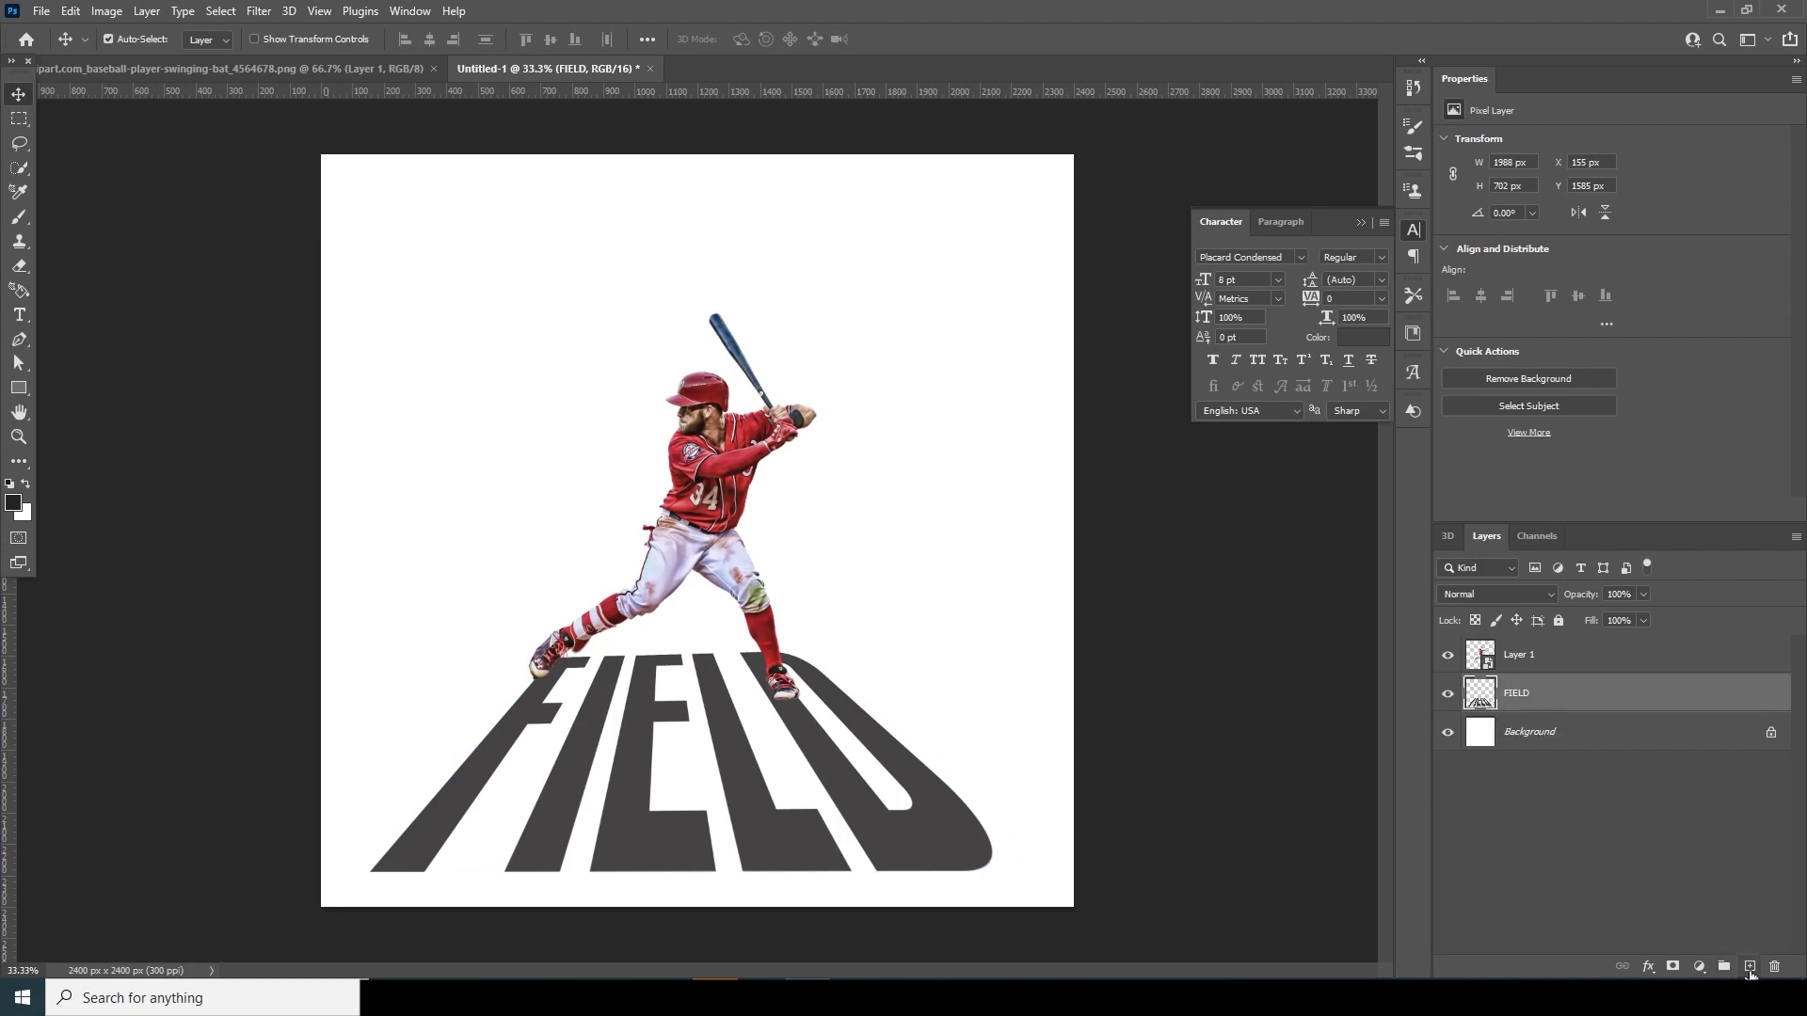
{"action": "left_click", "coordinate": [1750, 967]}
{"action": "key", "text": "b"}
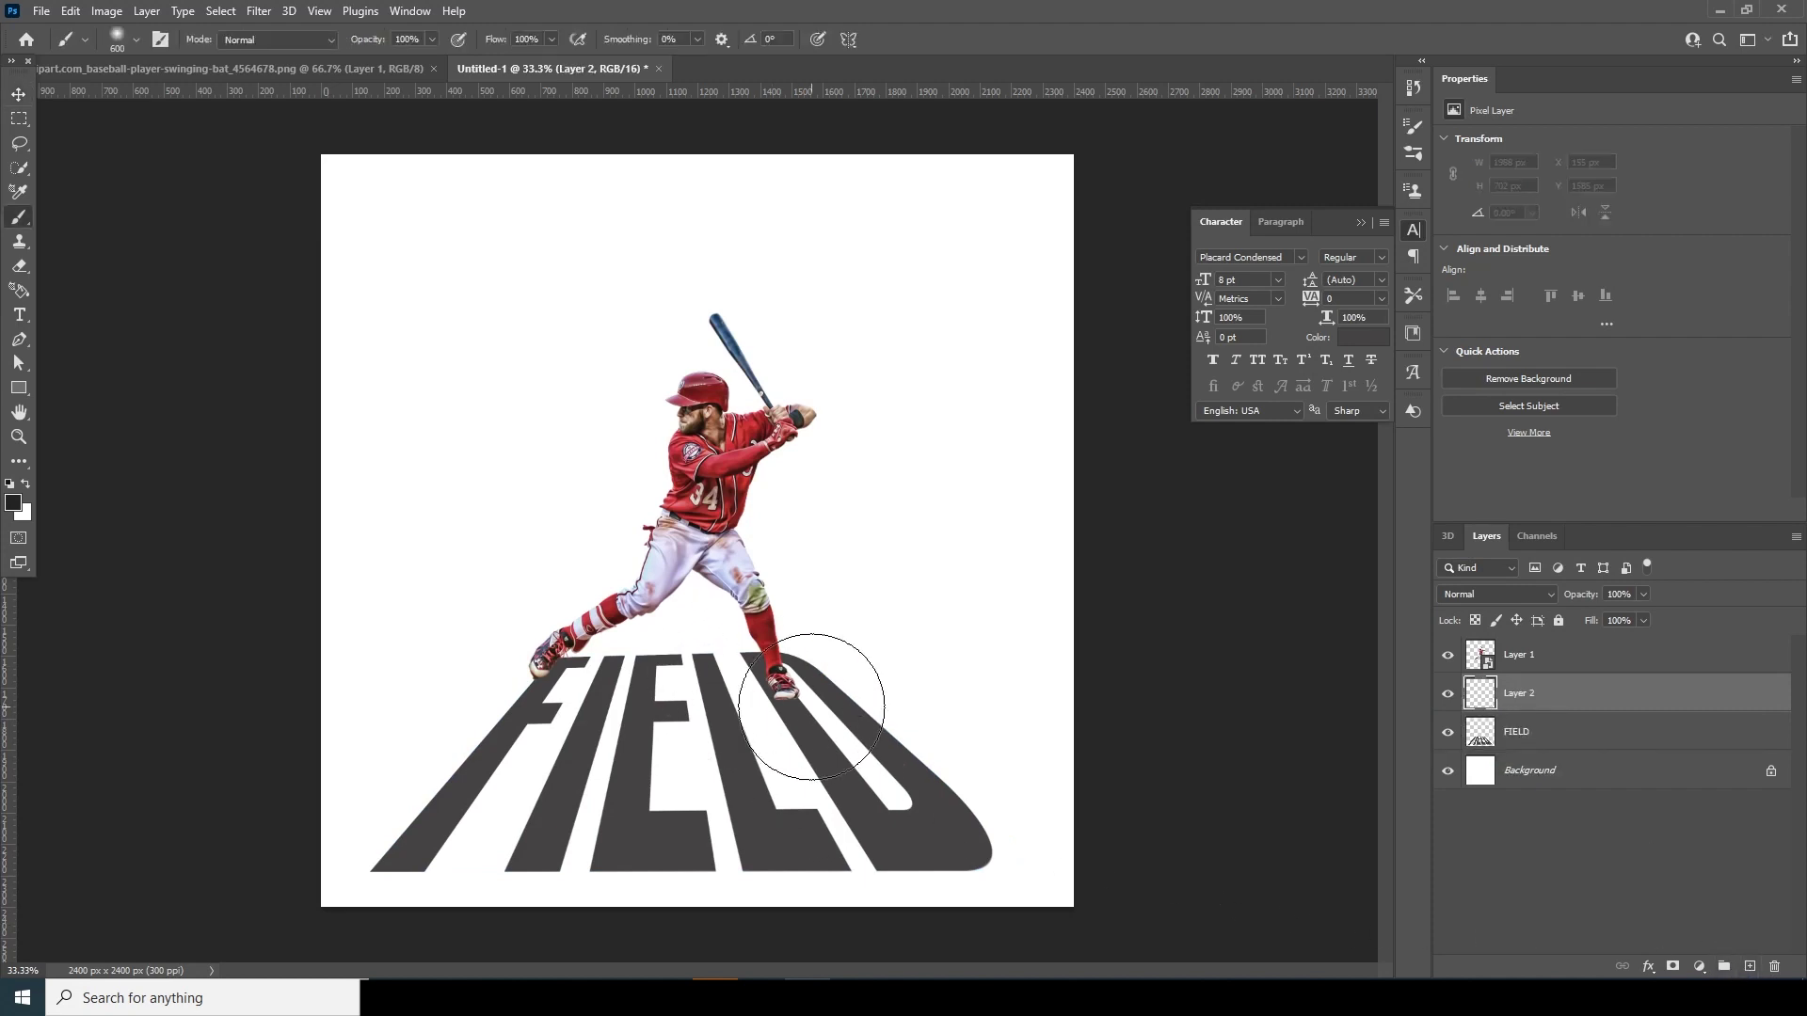
{"action": "left_click", "coordinate": [15, 506]}
{"action": "left_click_drag", "start_coordinate": [1101, 566], "coordinate": [1099, 576]}
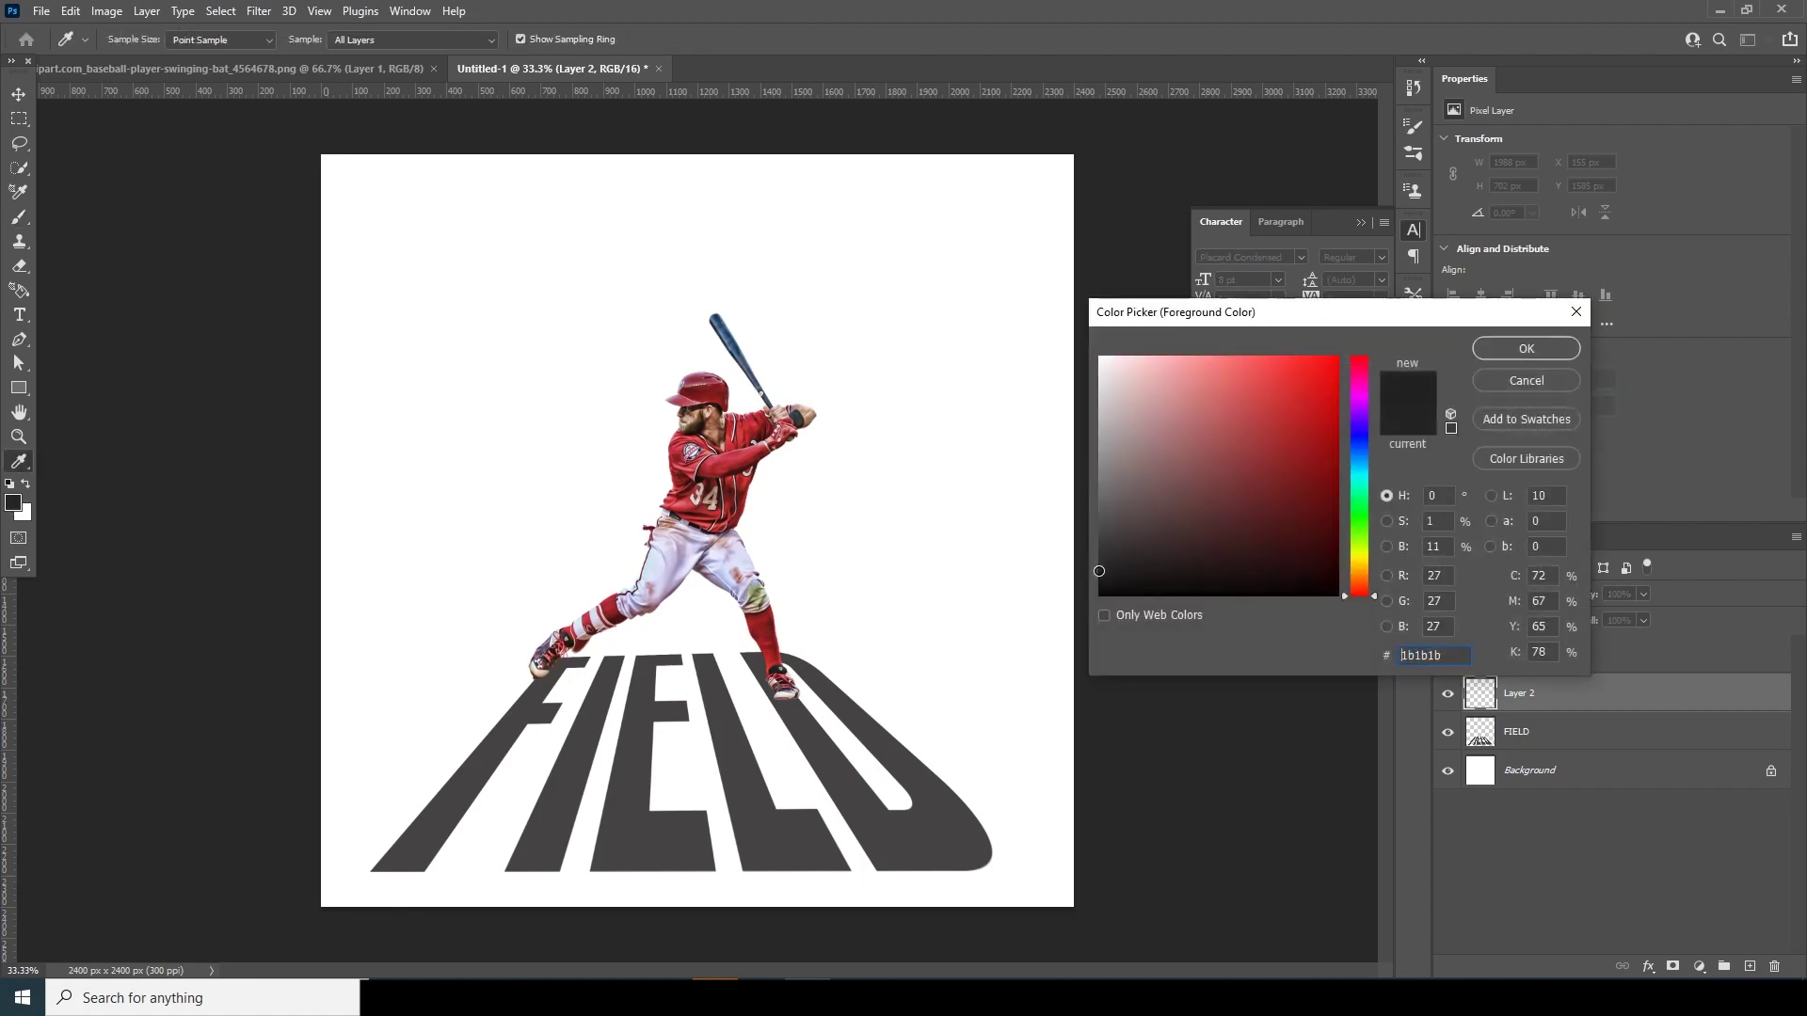
{"action": "left_click", "coordinate": [1523, 349]}
{"action": "left_click", "coordinate": [743, 672]}
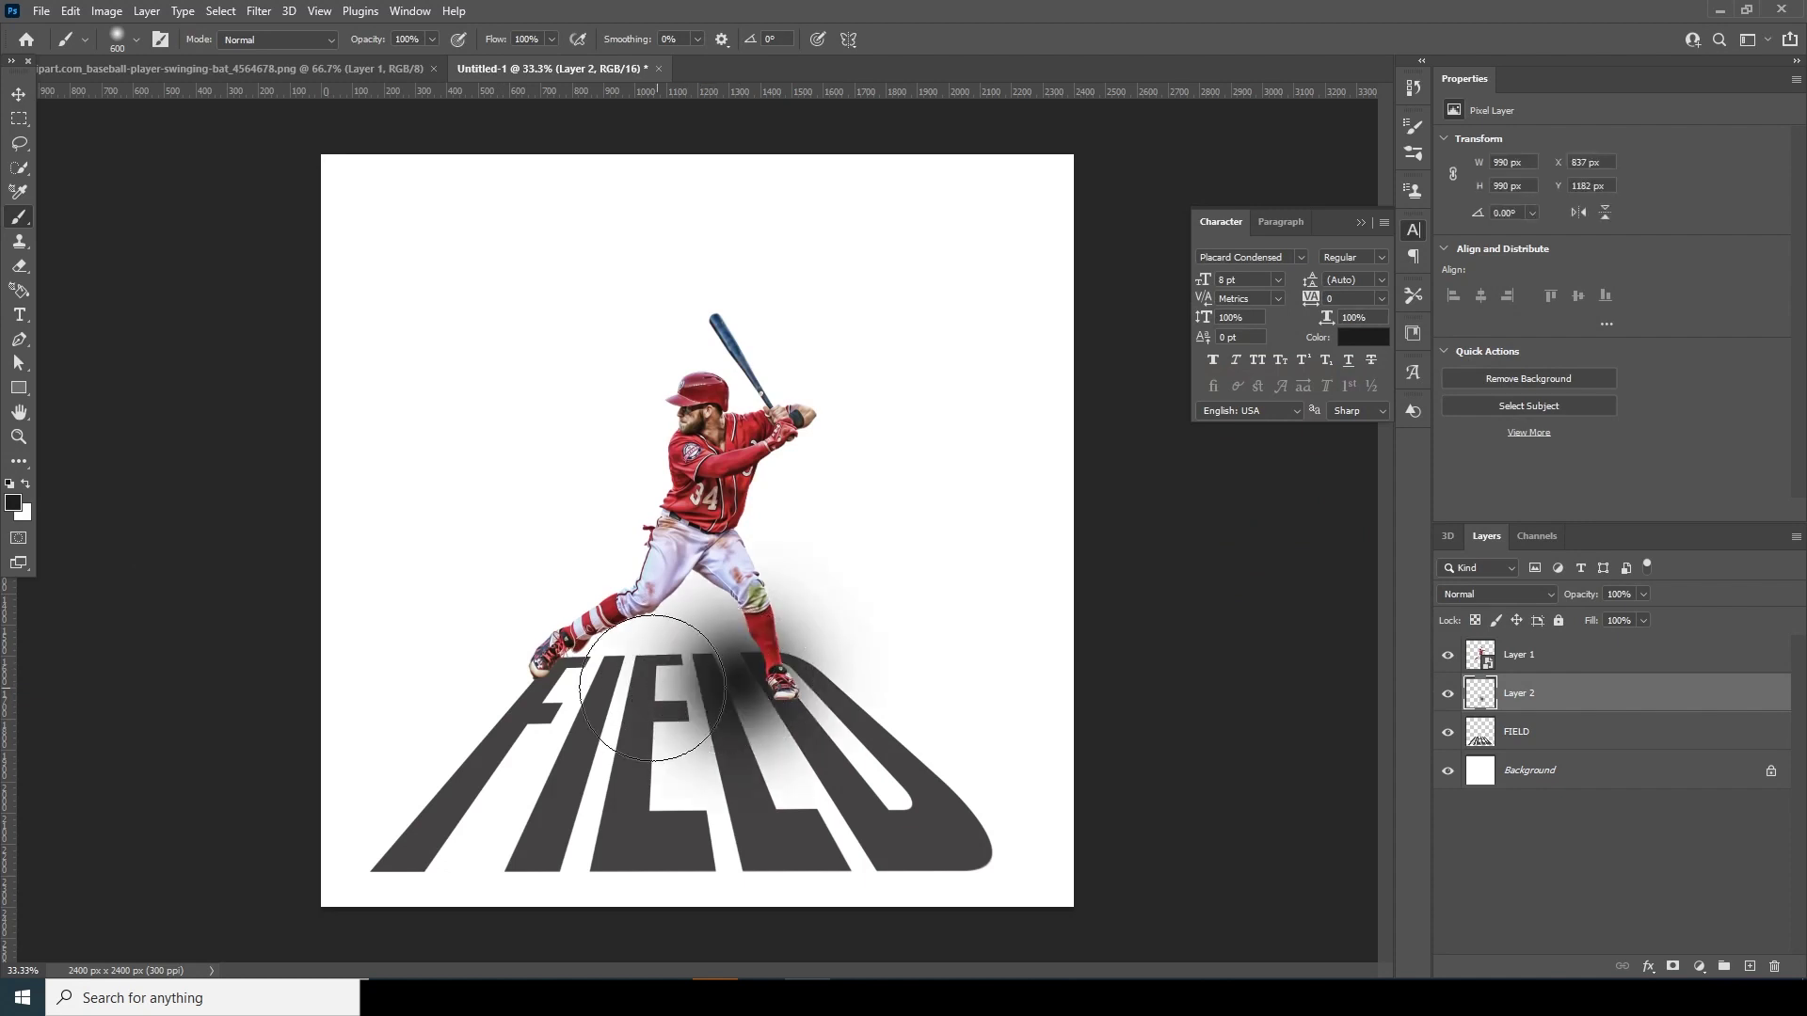
{"action": "left_click_drag", "start_coordinate": [642, 690], "coordinate": [603, 689]}
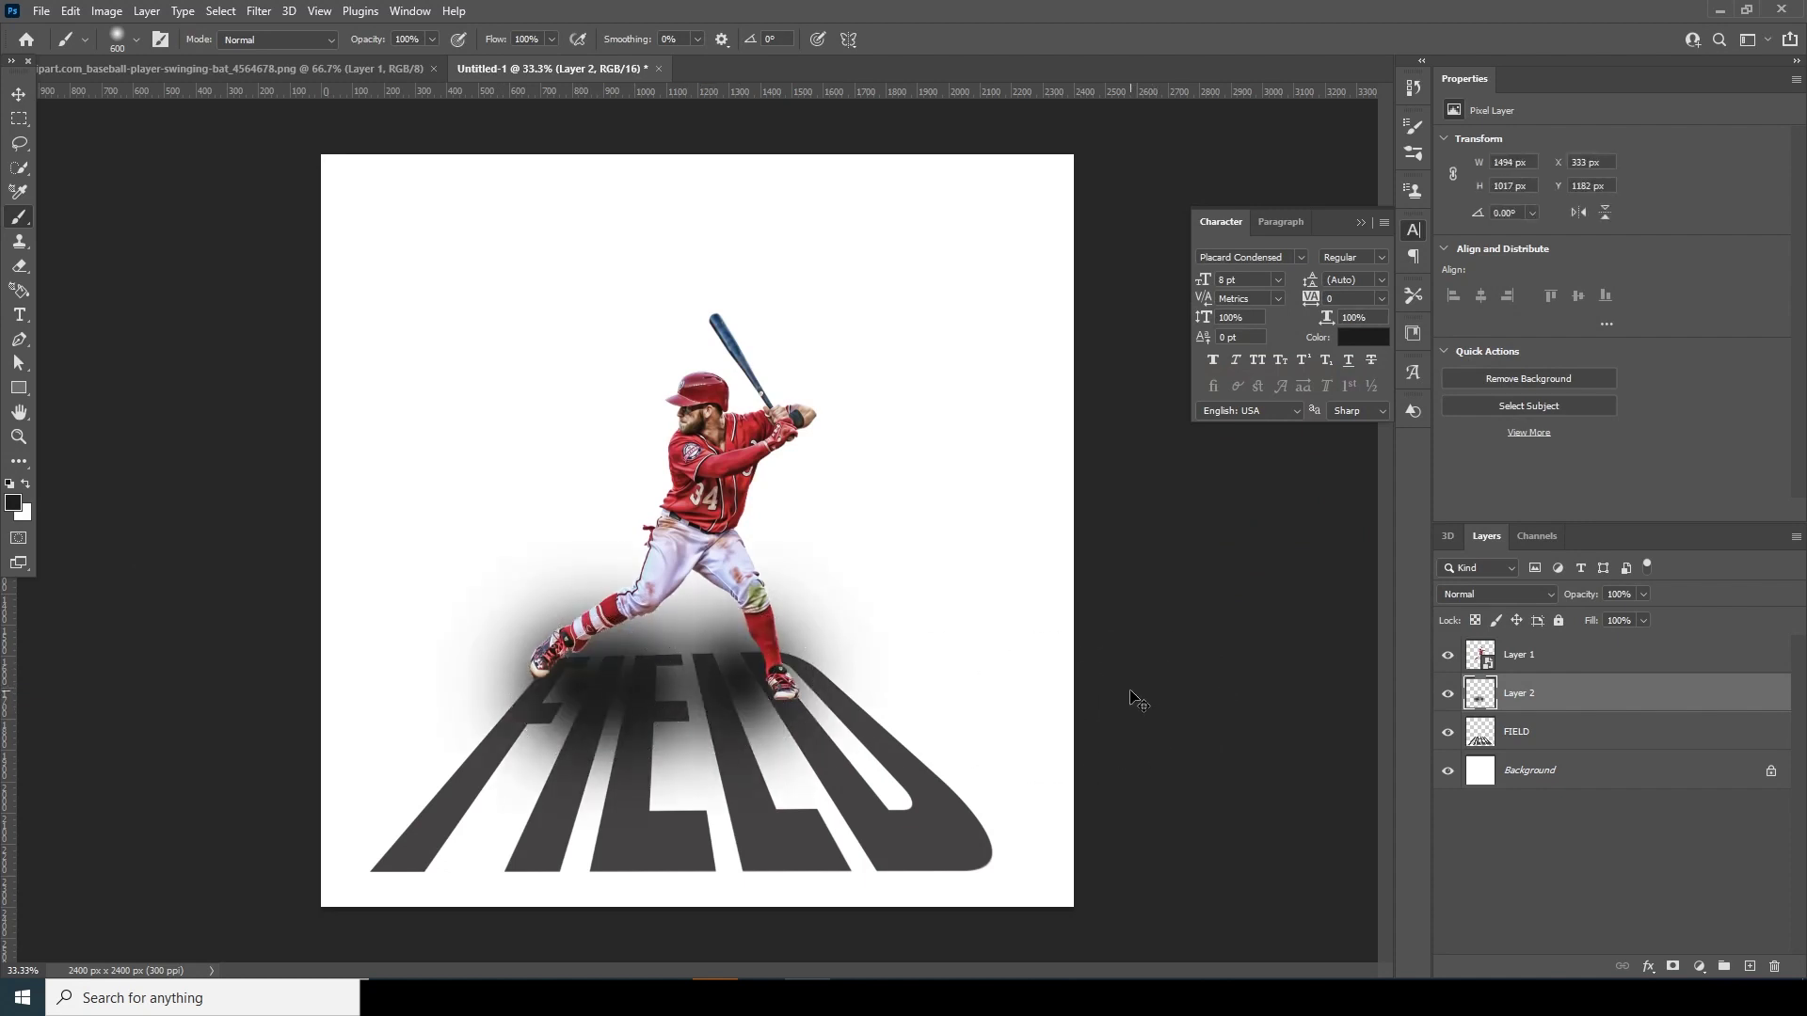
Squash the shadow flat under the player's feet and lower it to 79% opacity.
{"action": "key", "text": "ctrl+t"}
{"action": "left_click_drag", "start_coordinate": [668, 529], "coordinate": [730, 701]}
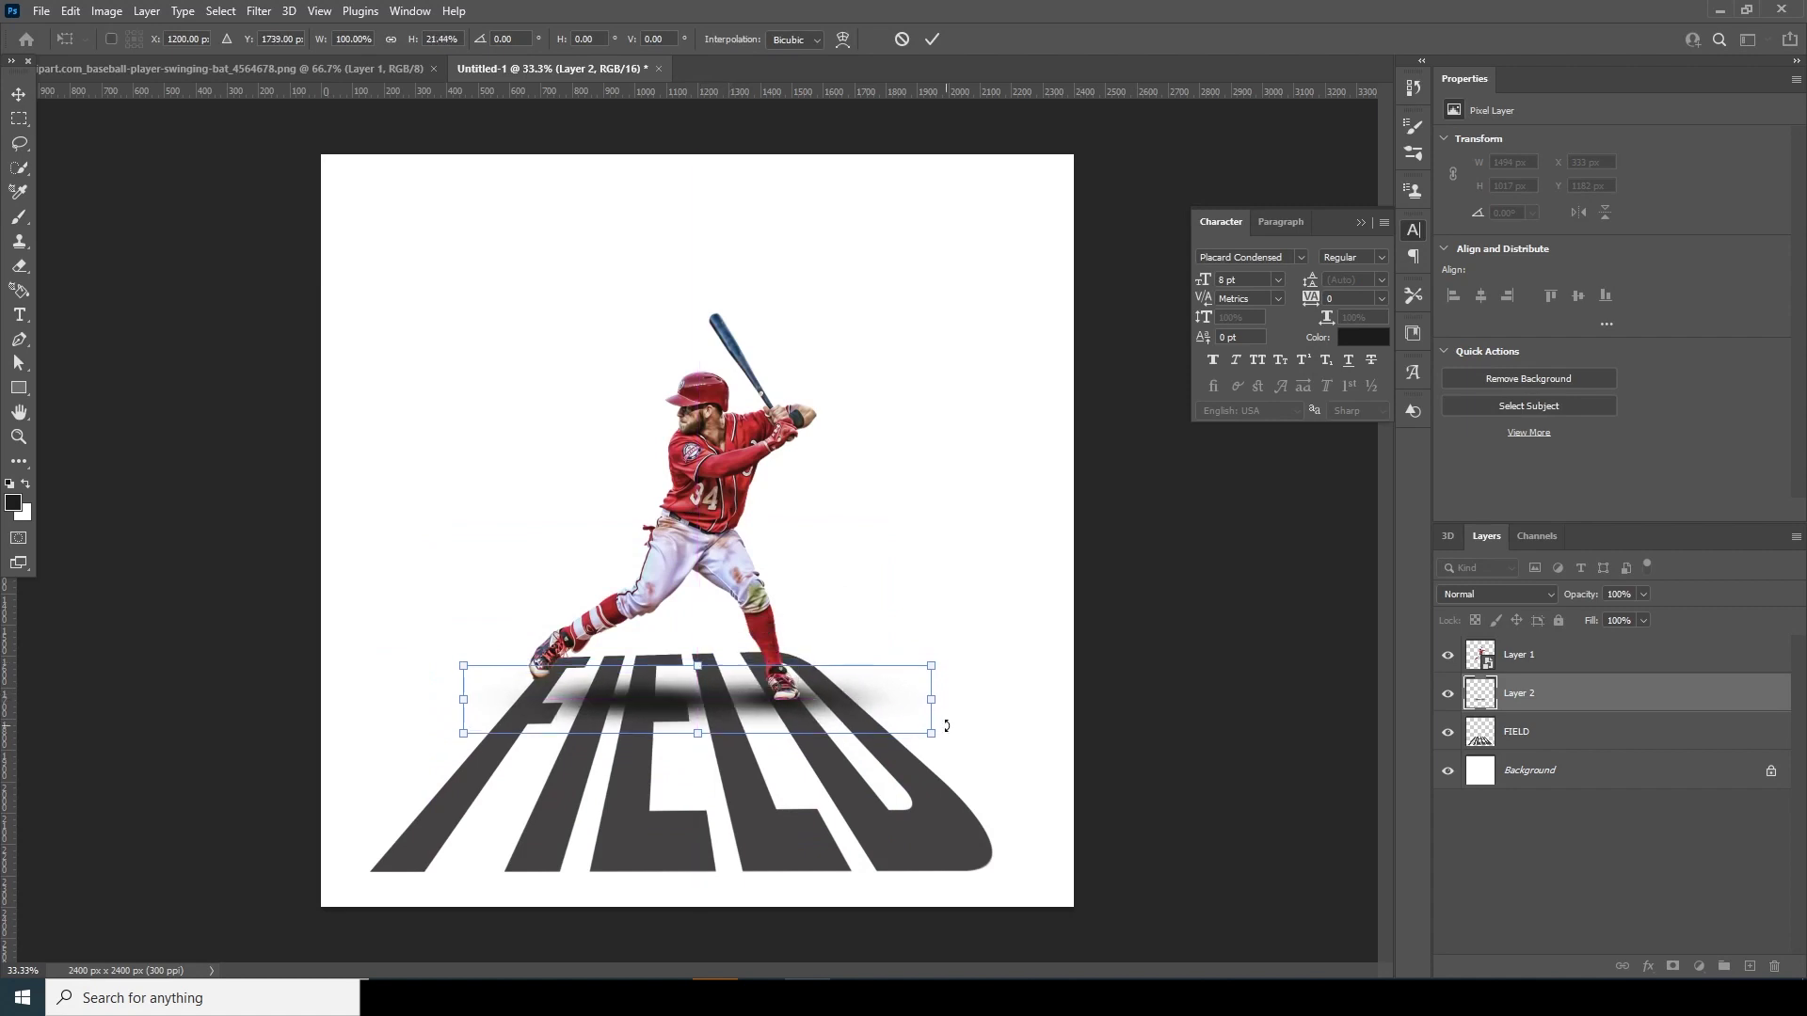
{"action": "key", "text": "Return"}
{"action": "key", "text": "b"}
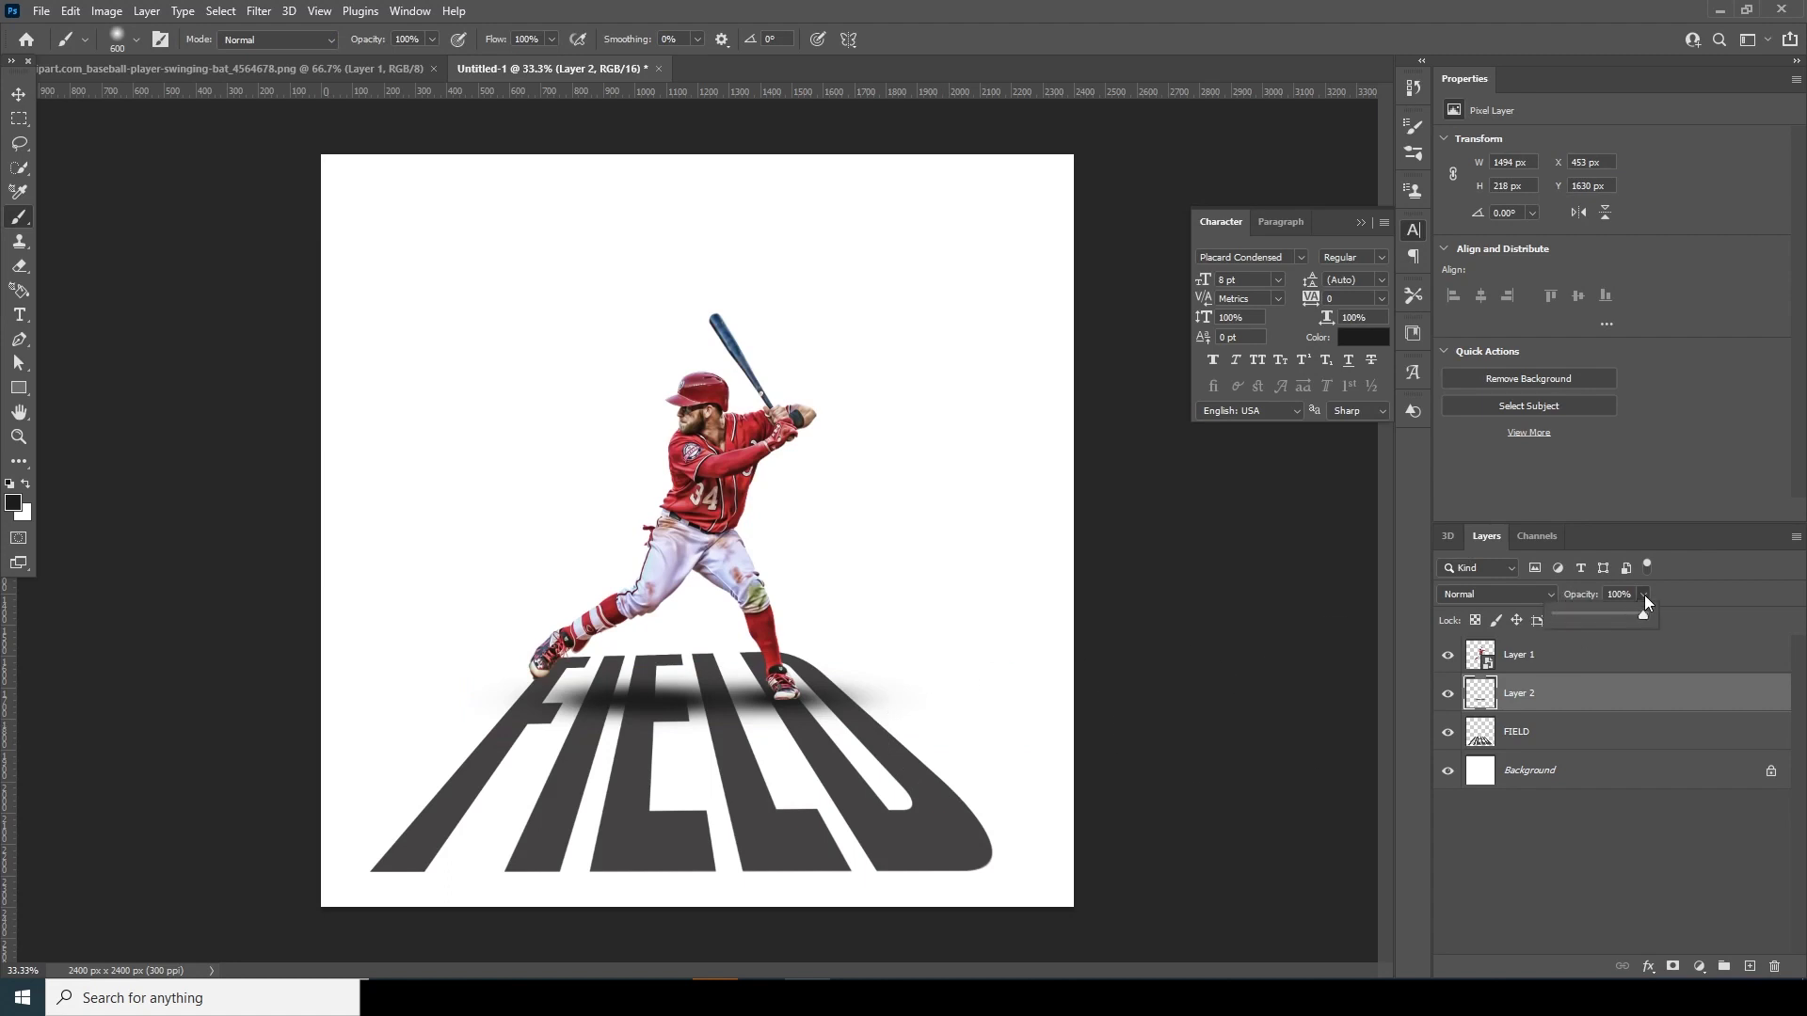
{"action": "left_click", "coordinate": [1620, 613]}
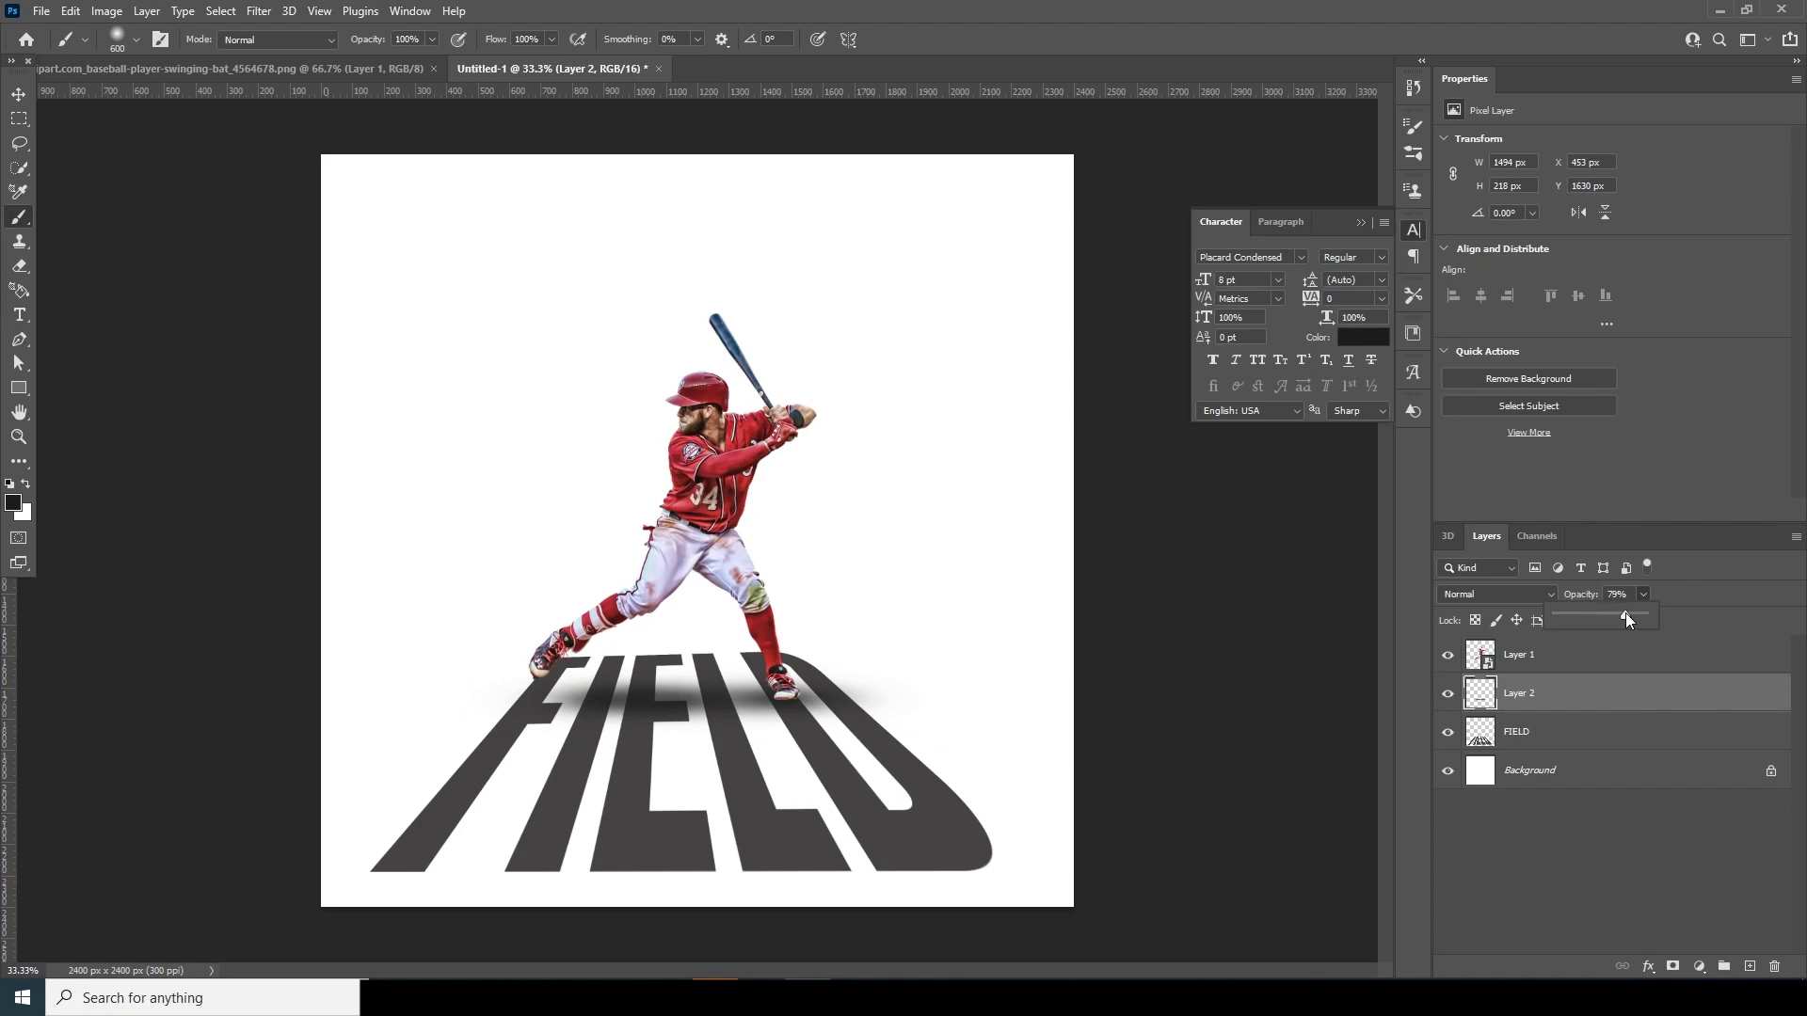
{"action": "left_click", "coordinate": [19, 316]}
Add a title text layer left of the player and scale it up to 78.67 pt.
{"action": "left_click", "coordinate": [554, 408]}
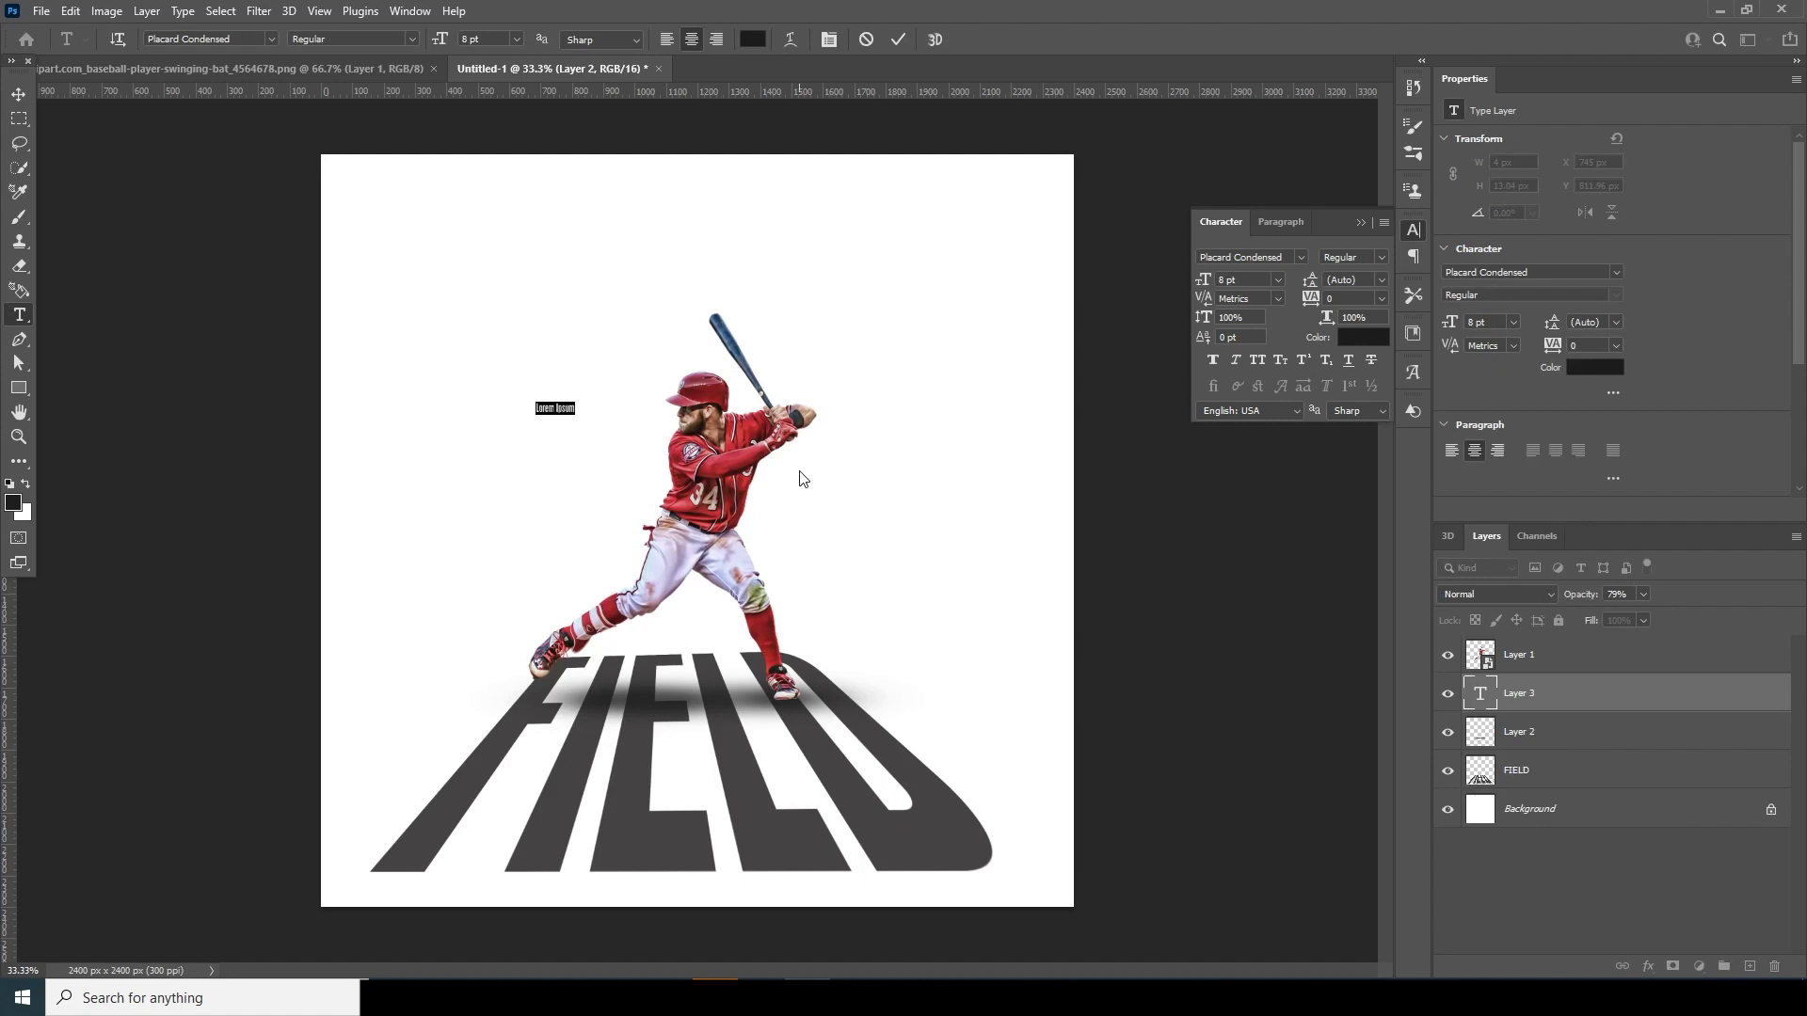
{"action": "key", "text": "BackSpace"}
{"action": "left_click", "coordinate": [19, 94]}
{"action": "key", "text": "ctrl+t"}
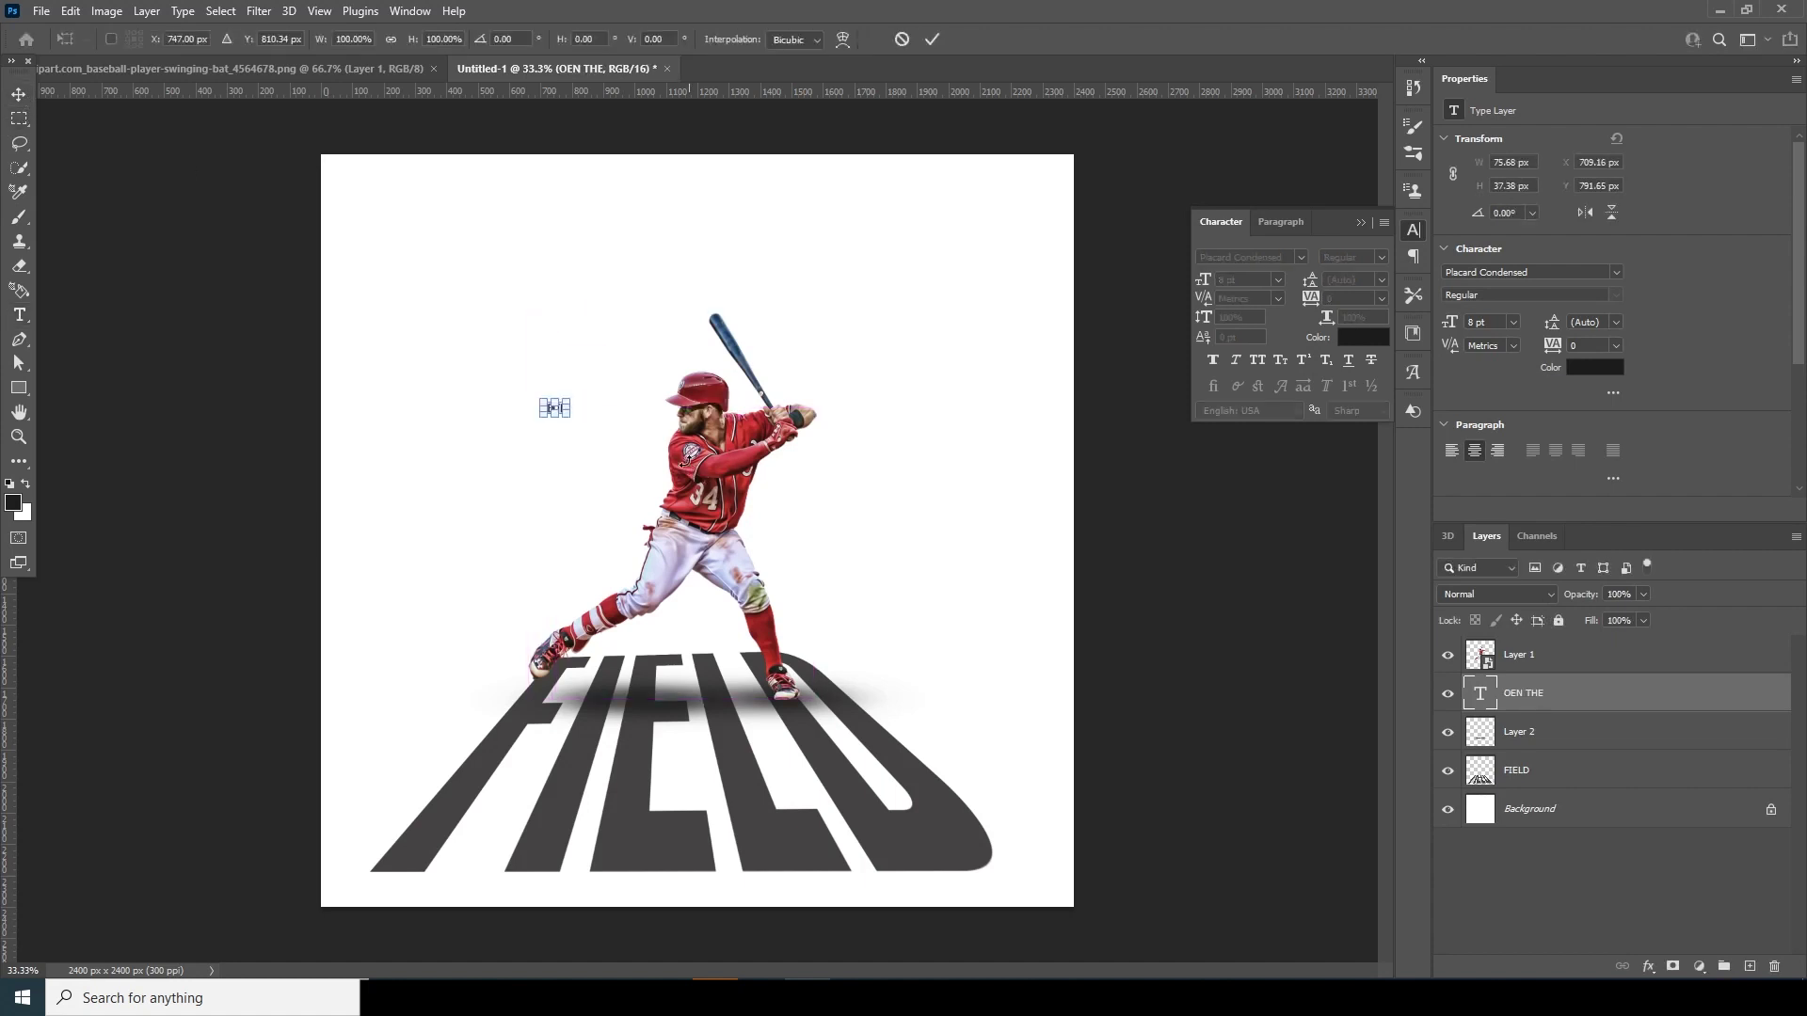
{"action": "left_click_drag", "start_coordinate": [568, 415], "coordinate": [675, 467]}
{"action": "key", "text": "Return"}
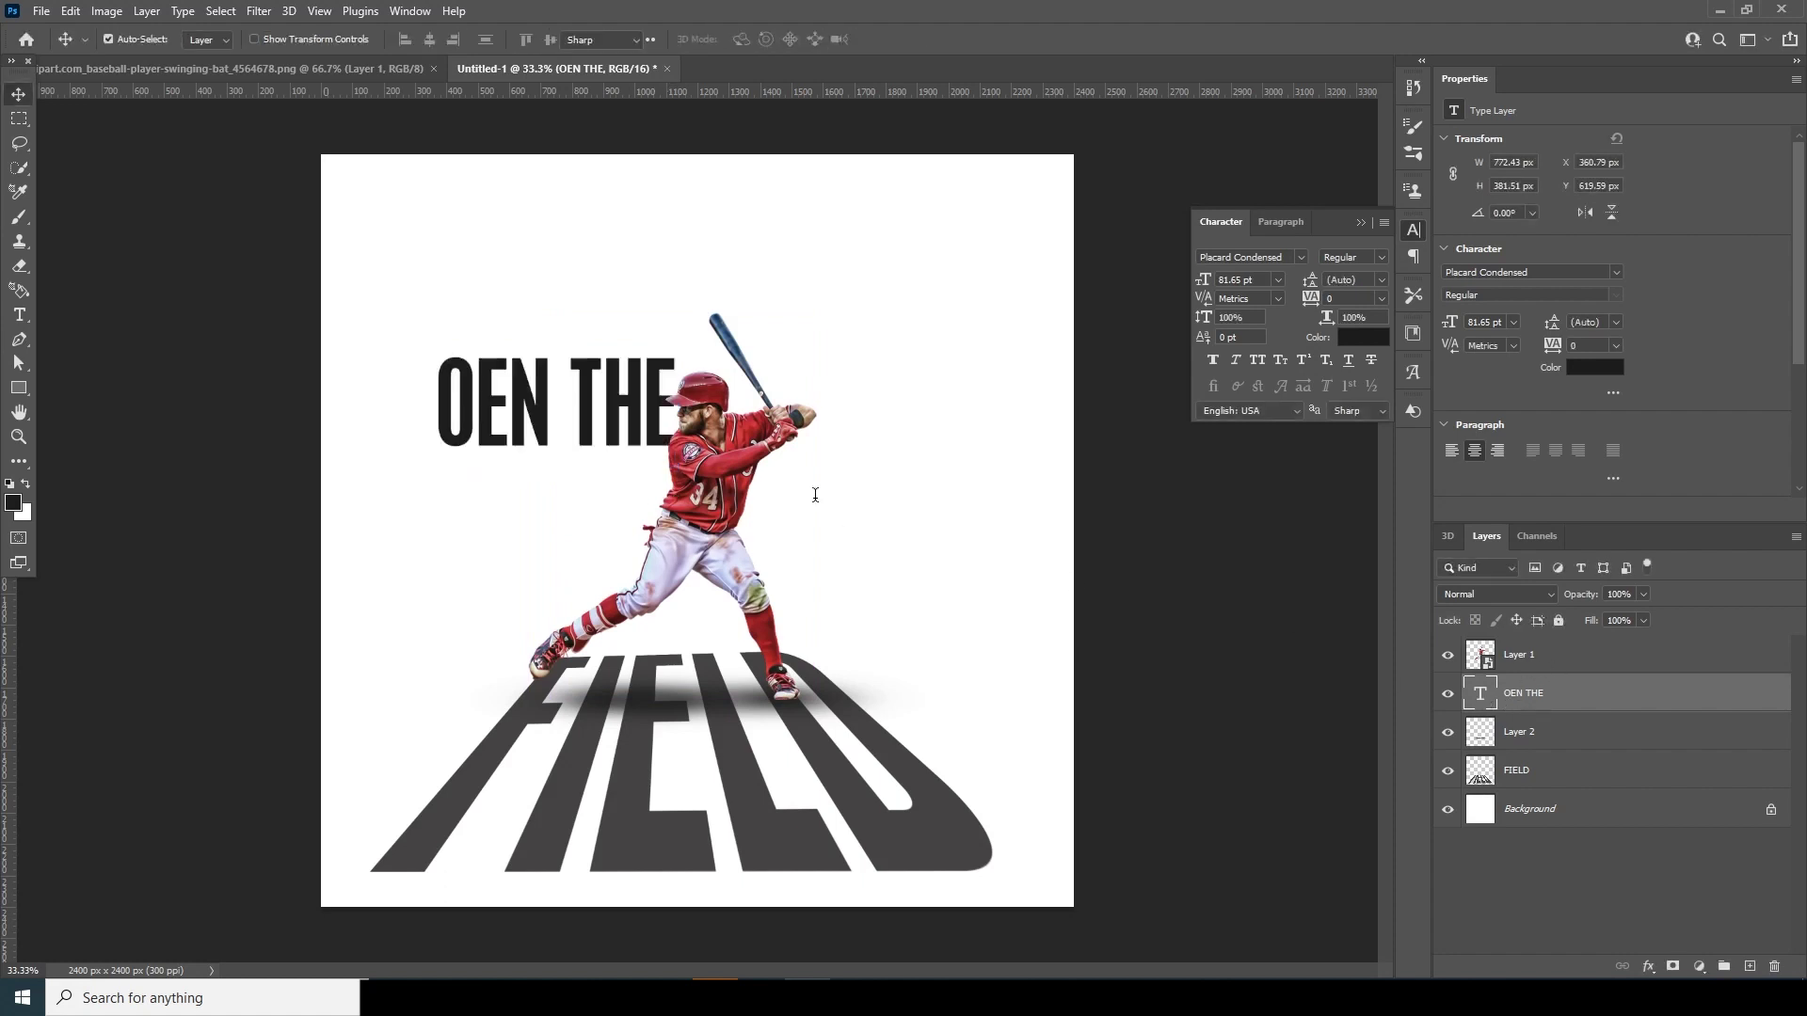
Correct the title to read OWN THE and colour it with FIELD's dark grey.
{"action": "double_click", "coordinate": [509, 395]}
{"action": "left_click_drag", "start_coordinate": [509, 395], "coordinate": [486, 403]}
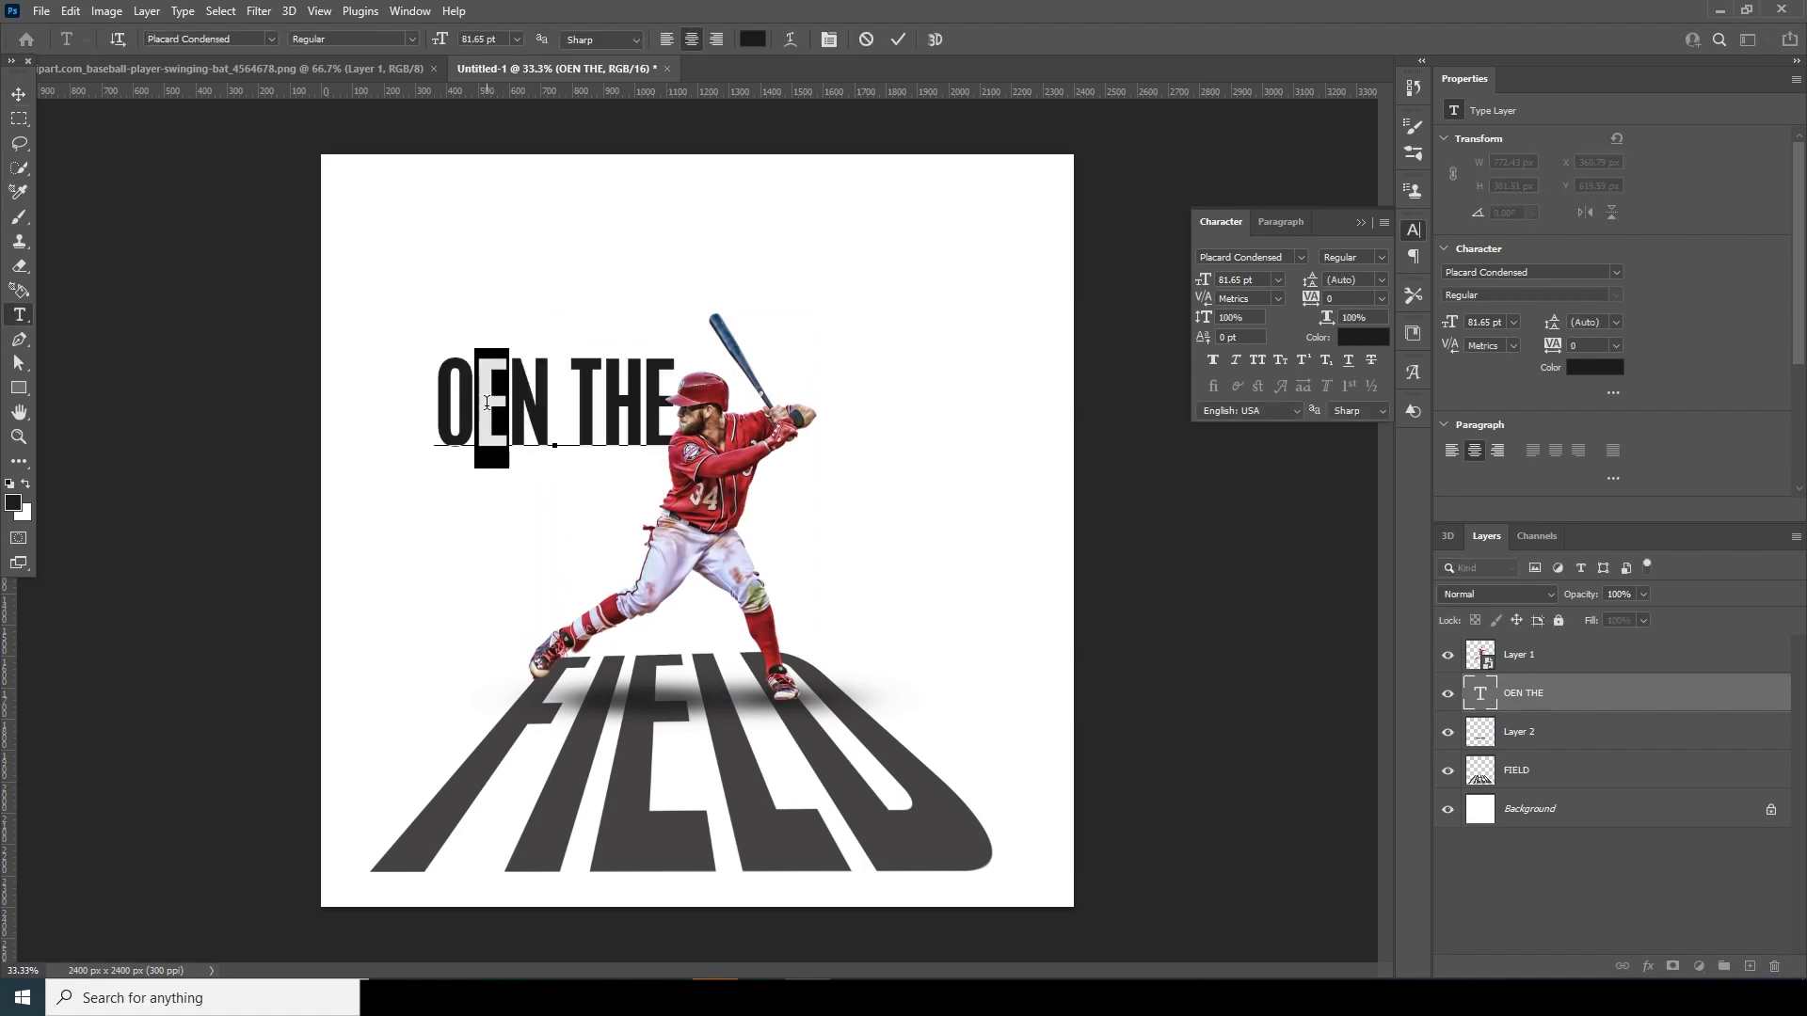
{"action": "type", "text": "W"}
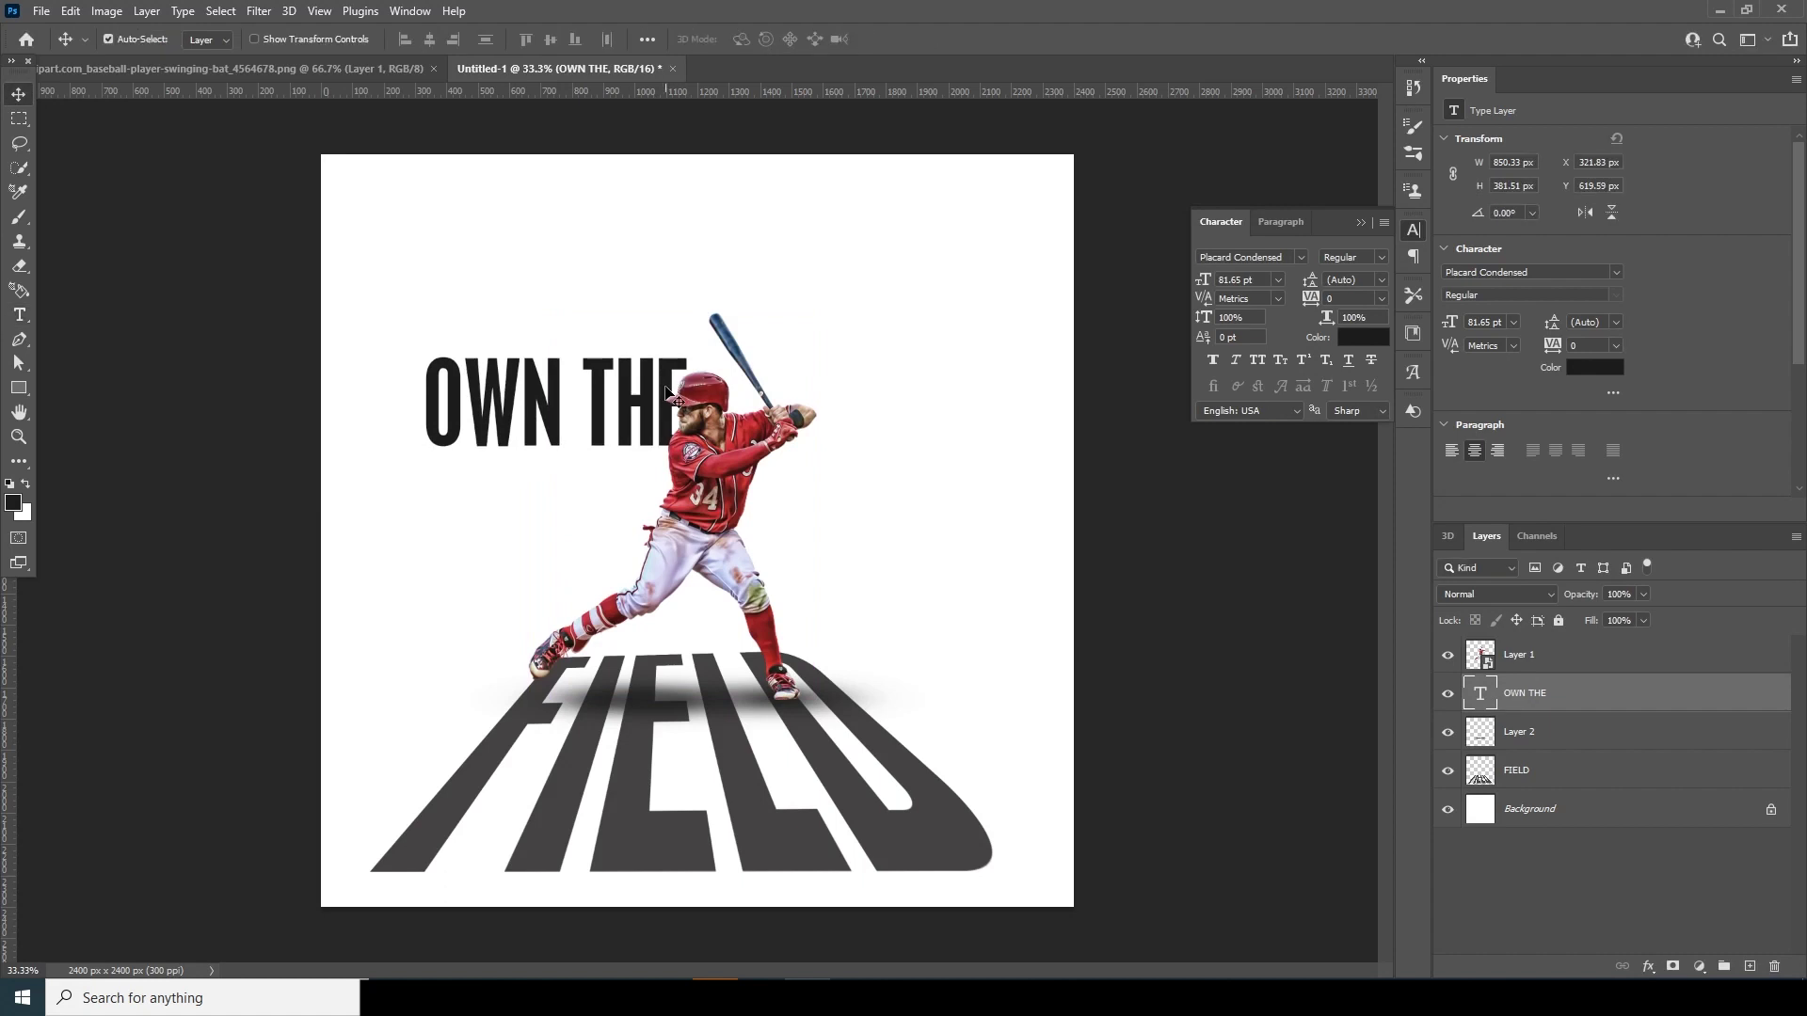
{"action": "key", "text": "ctrl+z"}
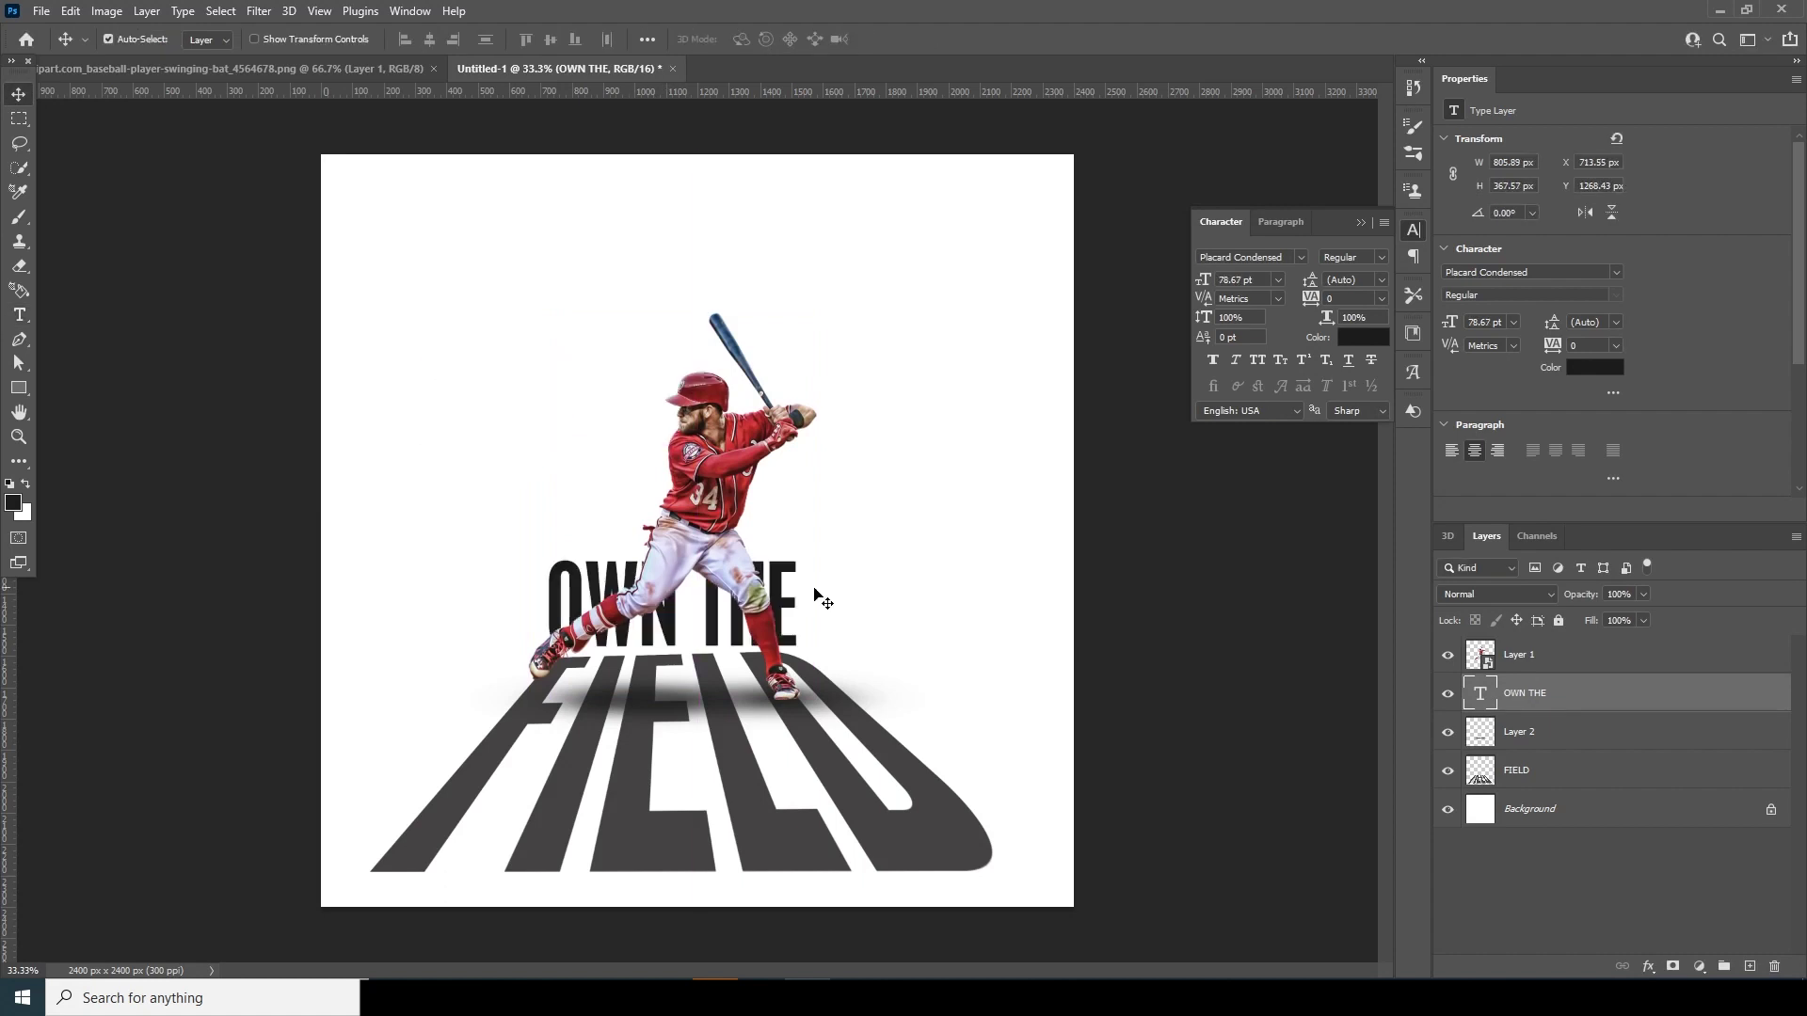
{"action": "double_click", "coordinate": [1480, 694]}
{"action": "left_click", "coordinate": [1361, 338]}
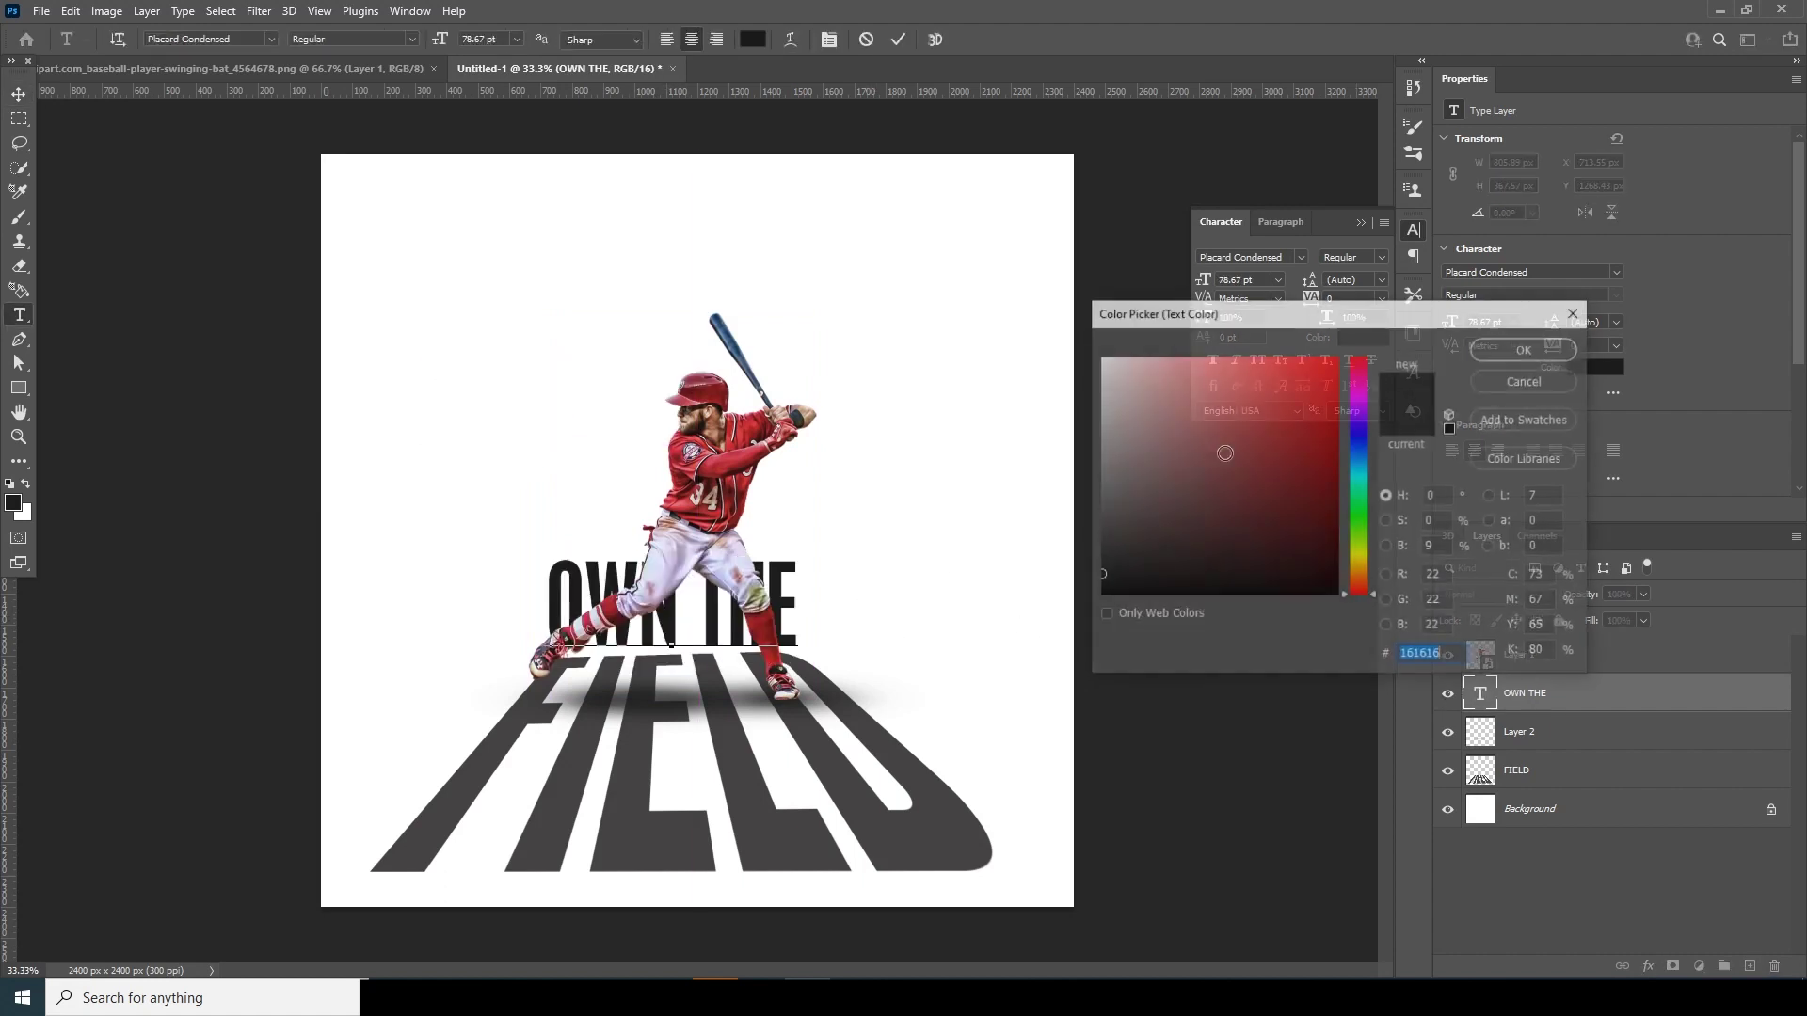
{"action": "left_click", "coordinate": [712, 660]}
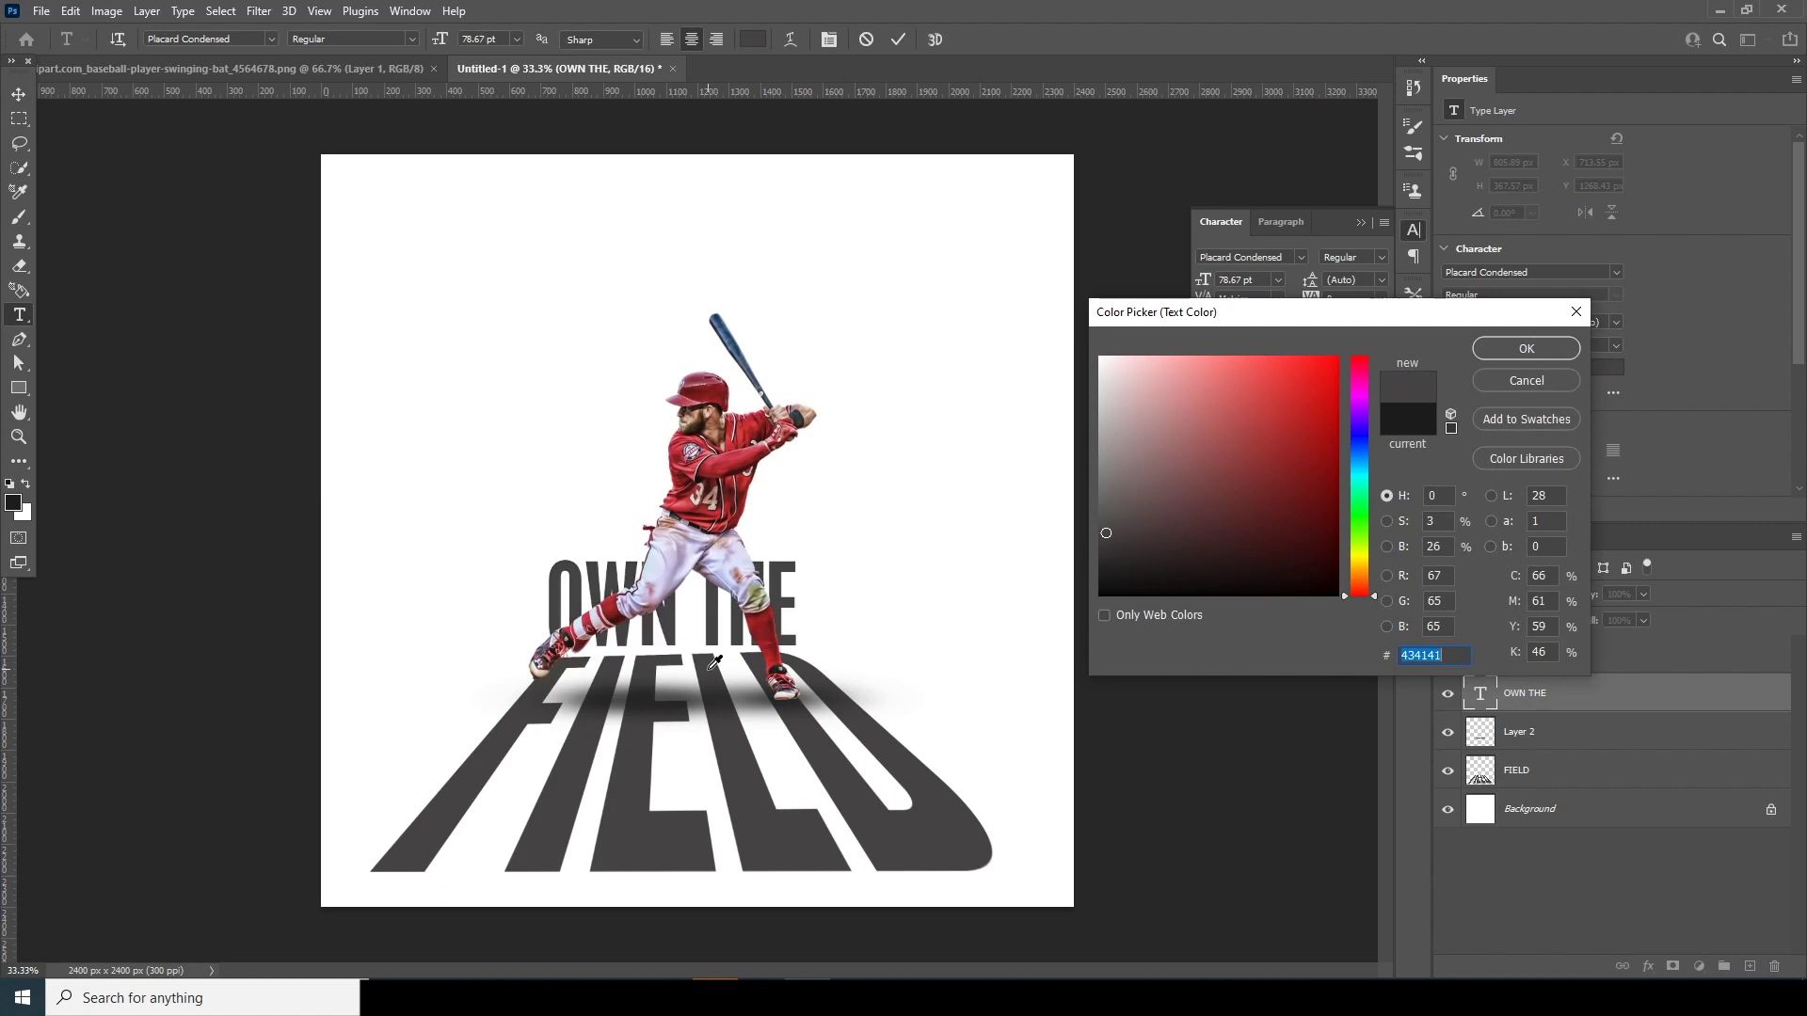
{"action": "left_click", "coordinate": [1525, 349]}
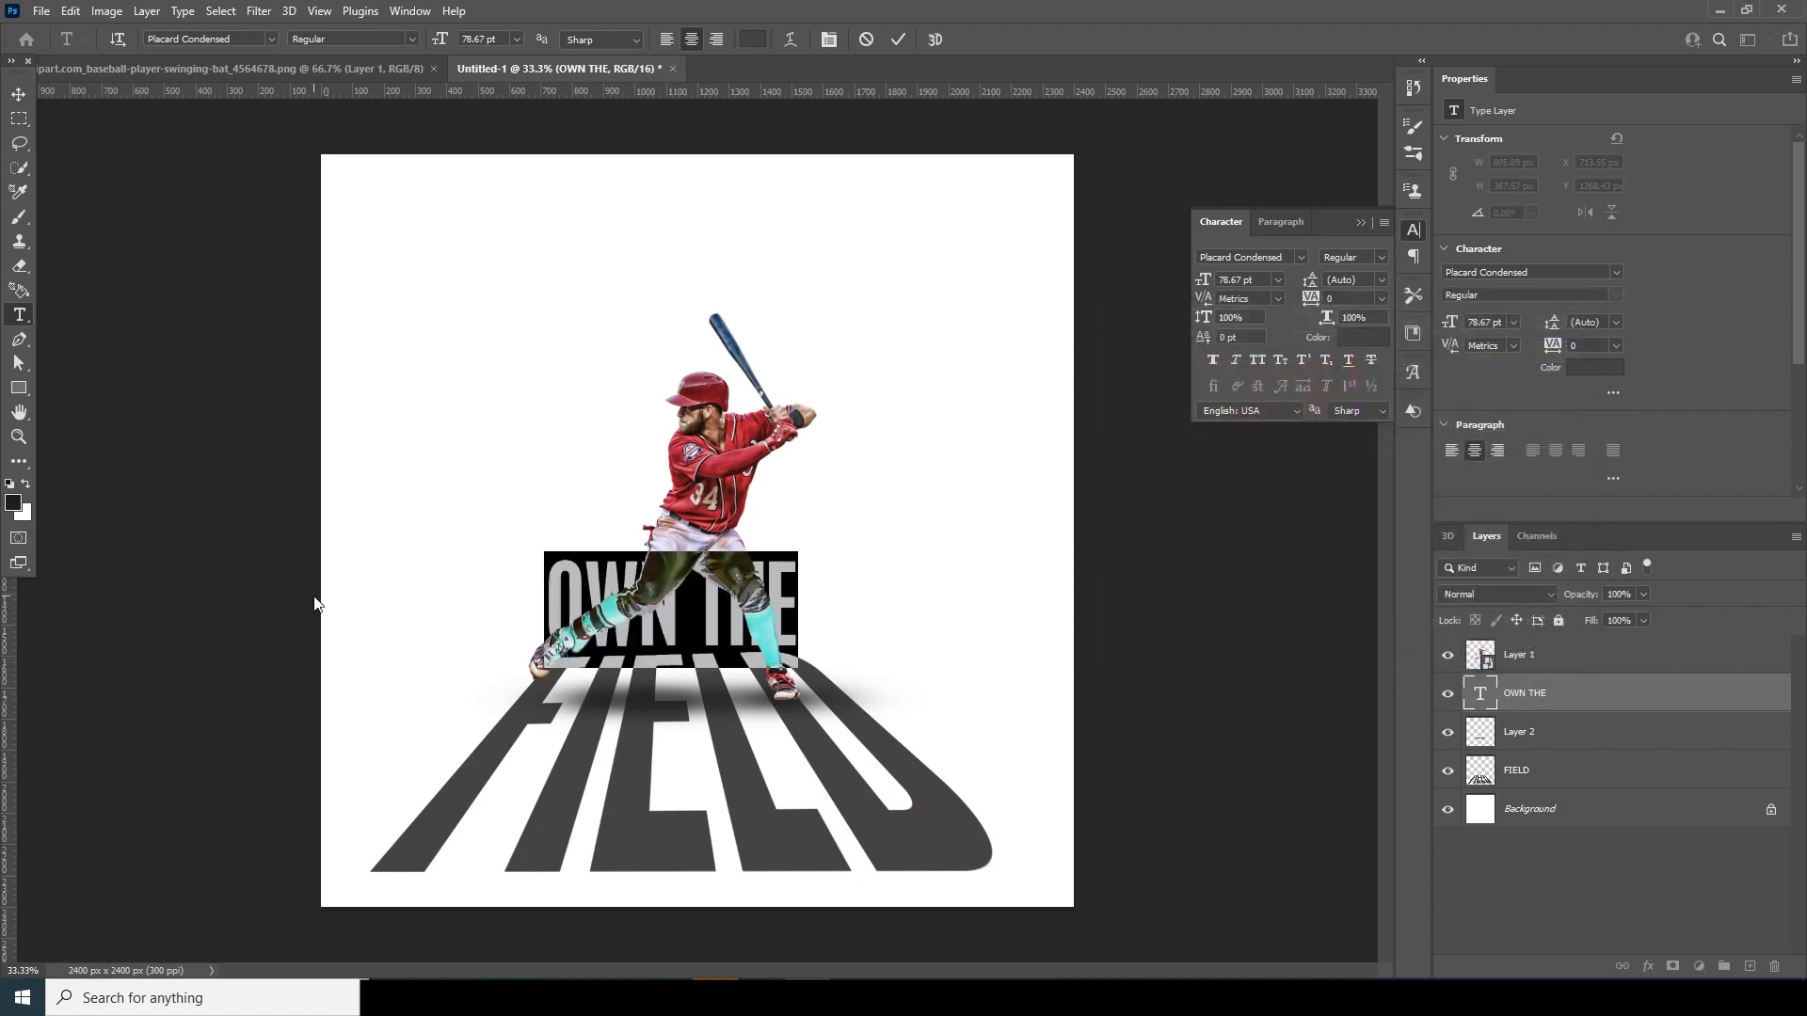
Draw a large dark rectangle behind the player's torso.
{"action": "left_click", "coordinate": [20, 390]}
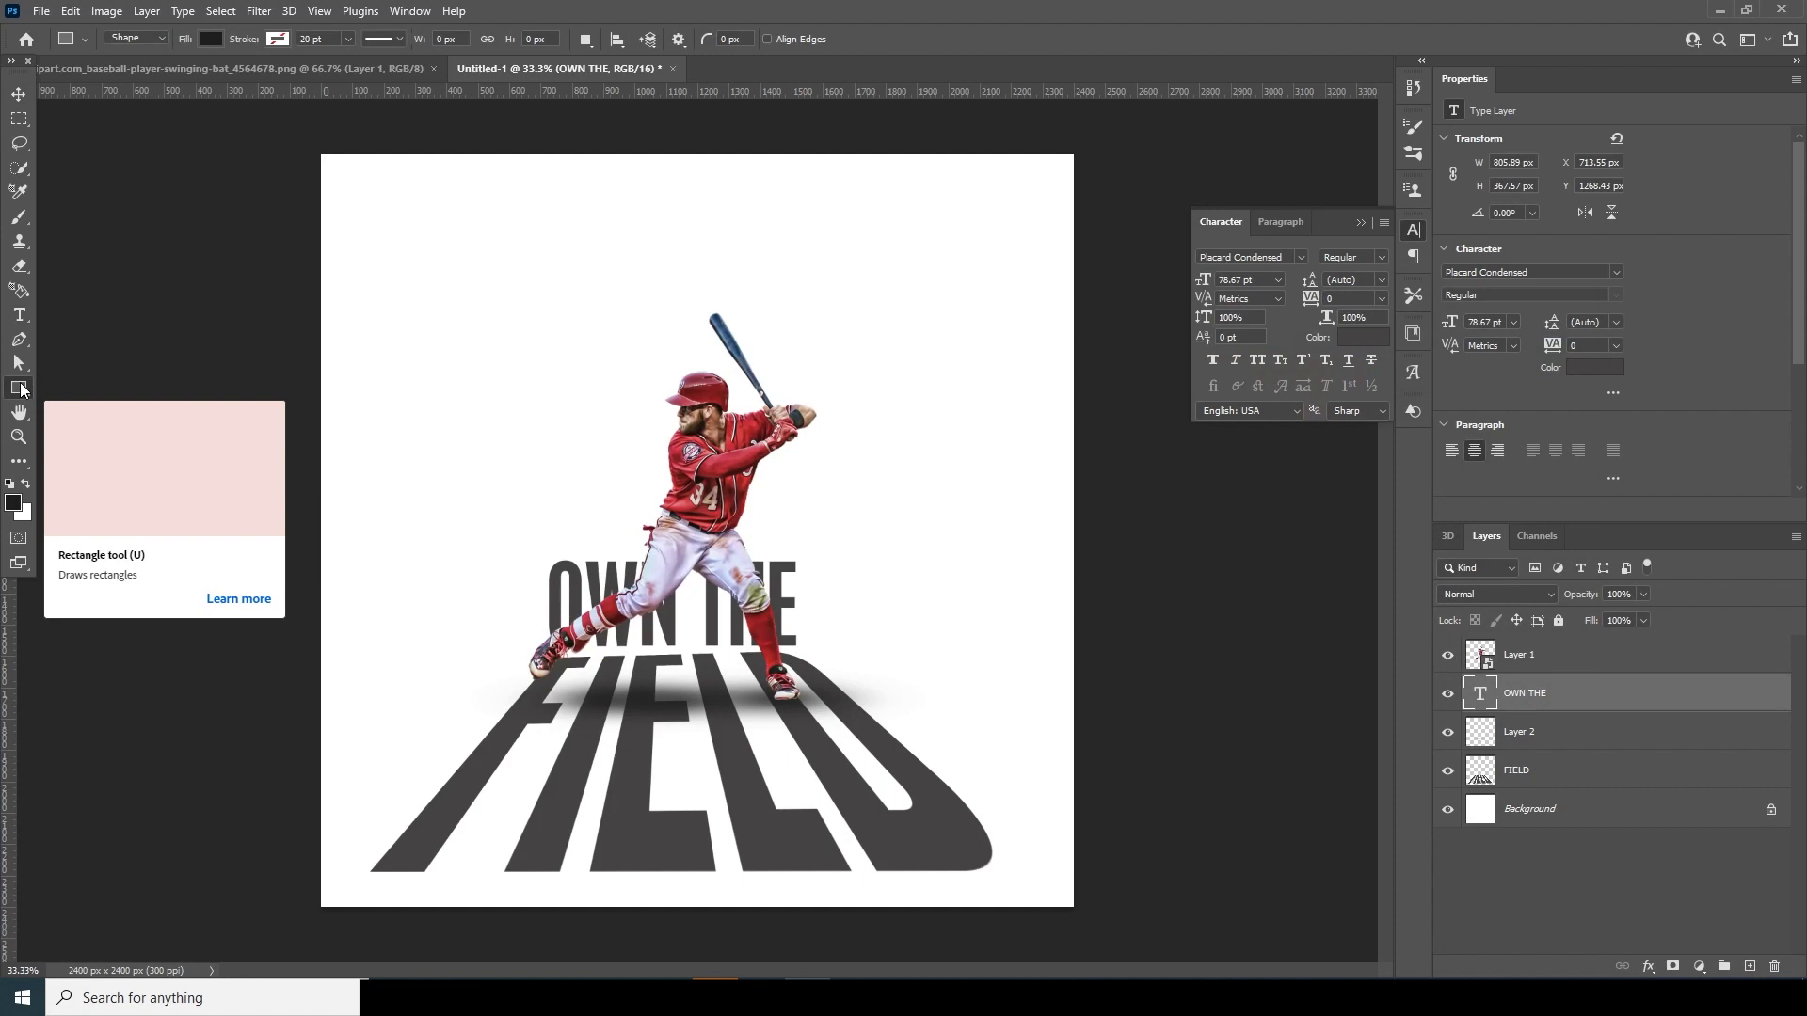
{"action": "right_click", "coordinate": [36, 397]}
{"action": "left_click", "coordinate": [73, 396]}
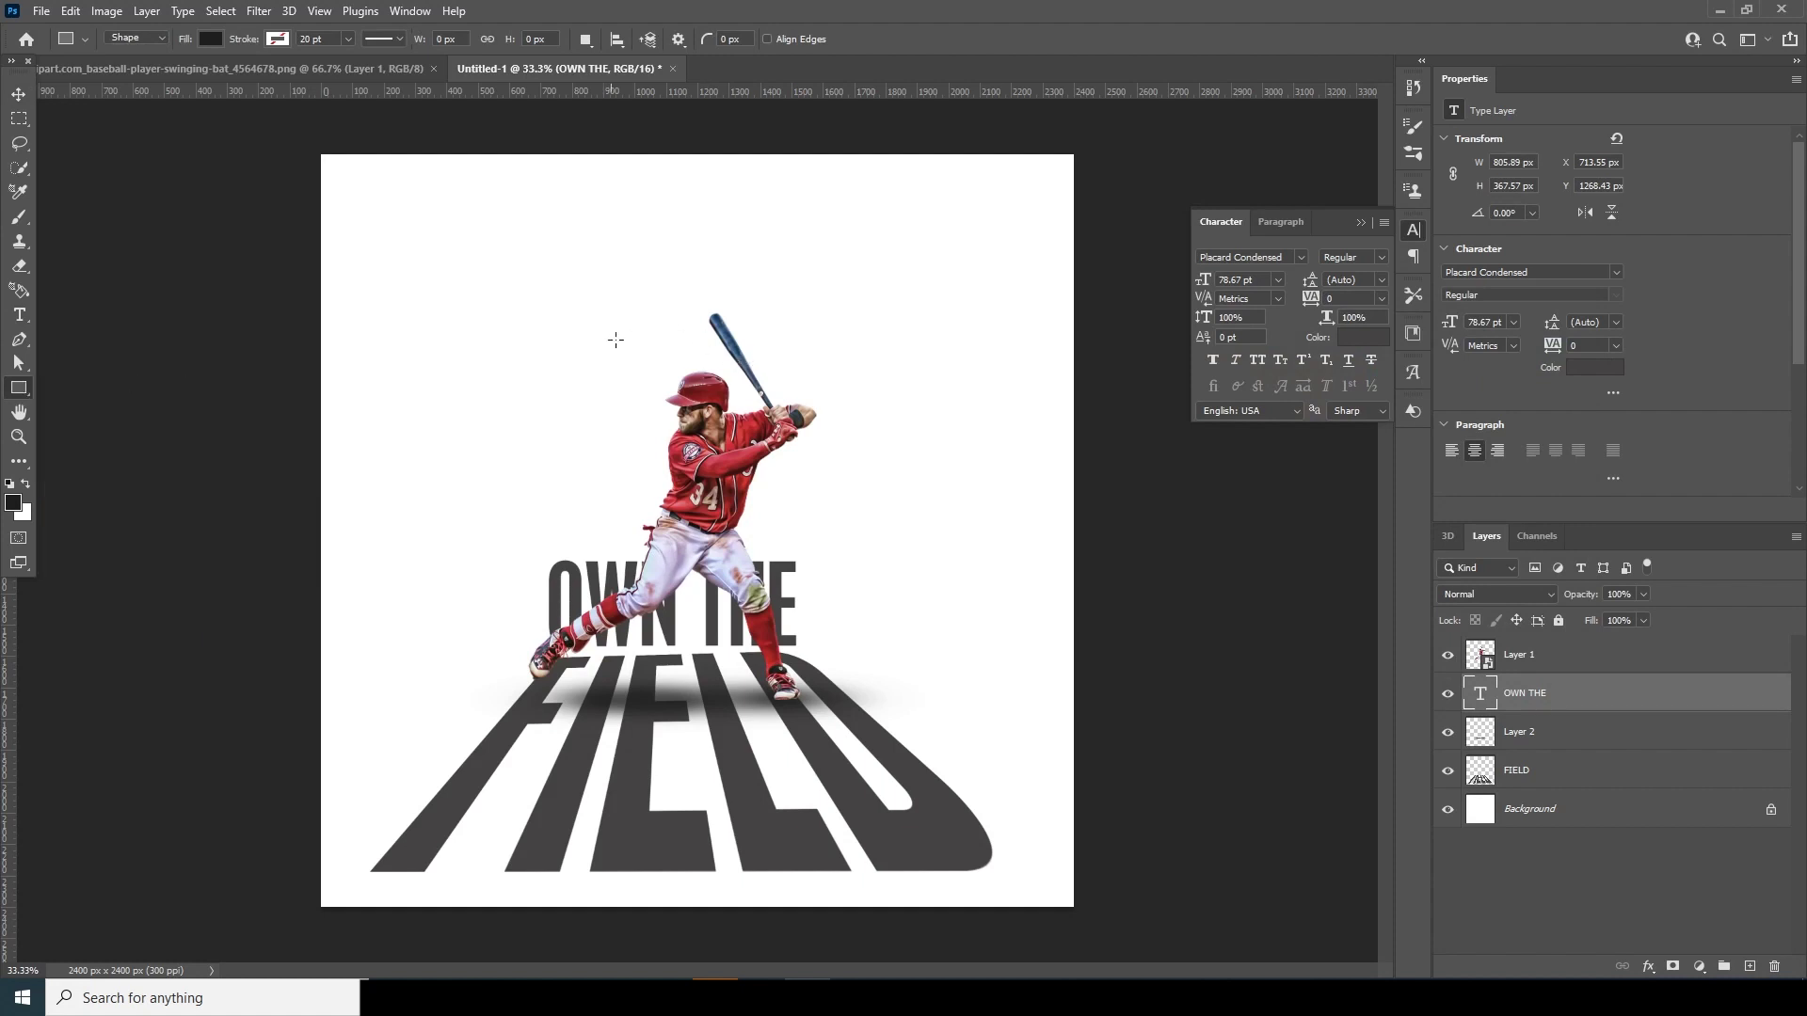
{"action": "left_click_drag", "start_coordinate": [611, 335], "coordinate": [786, 494]}
Shift the large rectangle slightly up and right and fill it with FIELD's grey.
{"action": "left_click", "coordinate": [18, 94]}
{"action": "left_click_drag", "start_coordinate": [726, 395], "coordinate": [743, 385]}
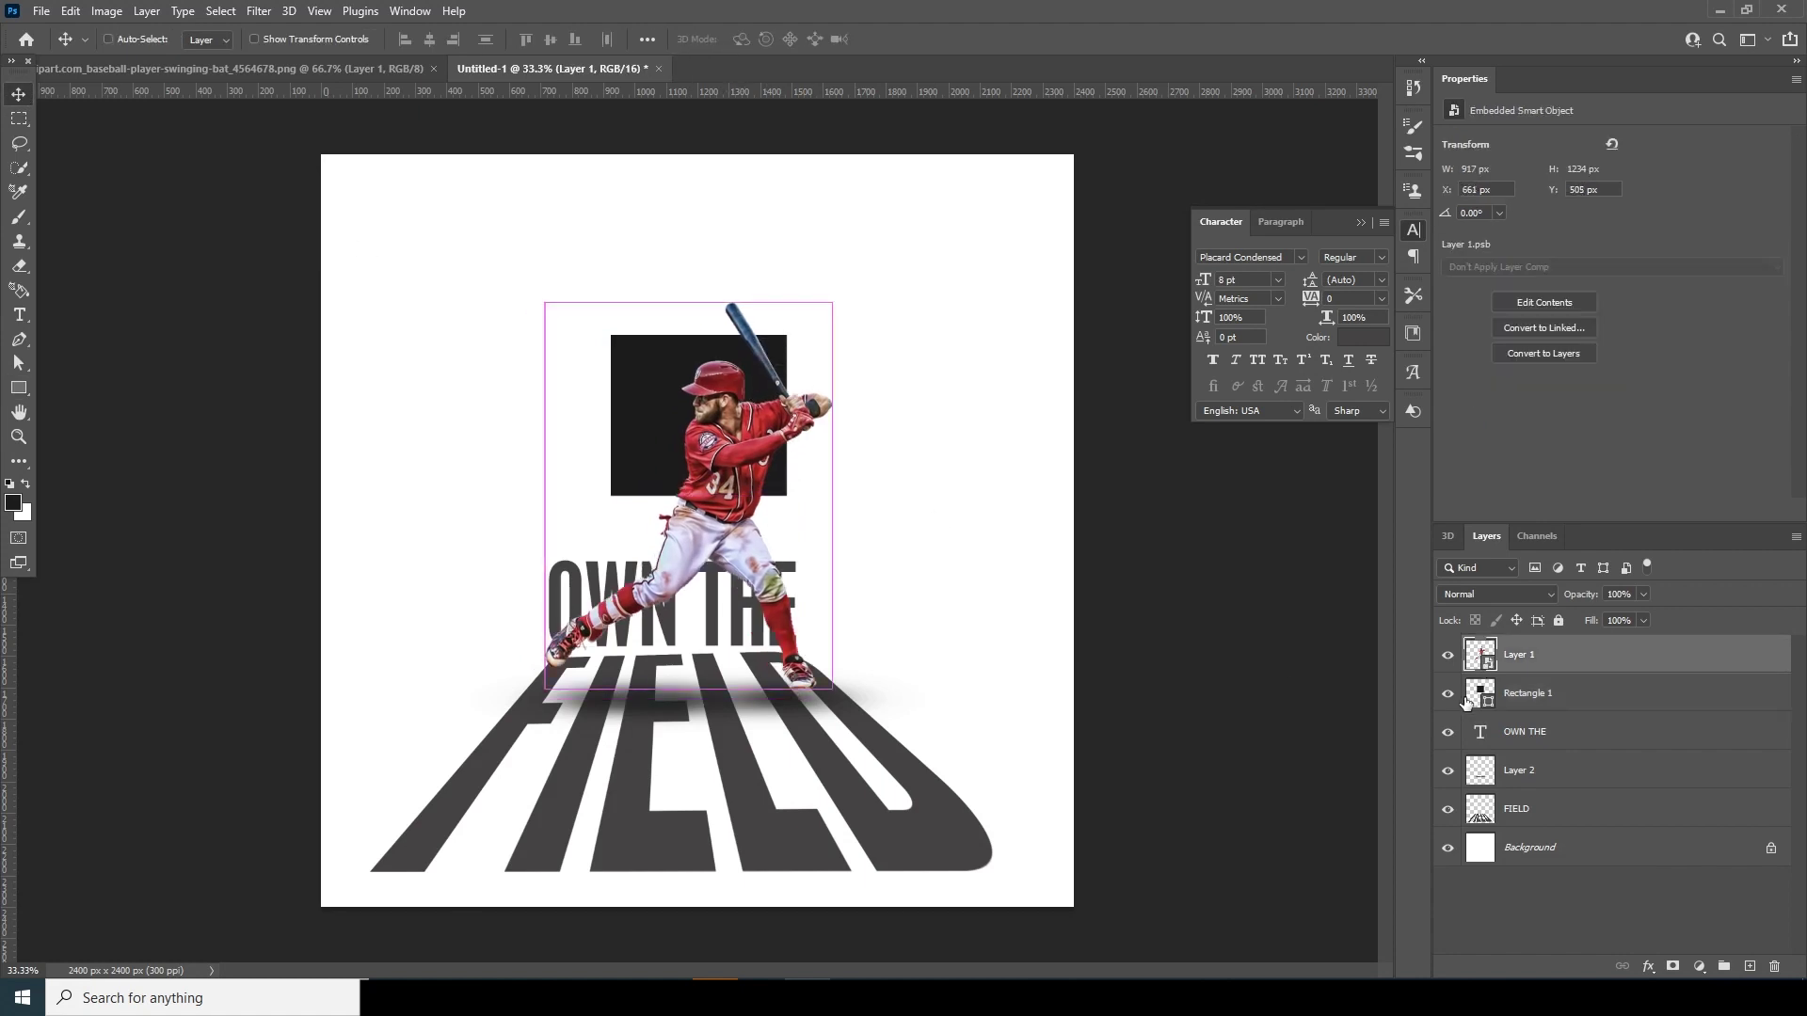
{"action": "key", "text": "ctrl+z"}
{"action": "left_click", "coordinate": [761, 452]}
{"action": "key", "text": "ctrl+t"}
{"action": "left_click_drag", "start_coordinate": [727, 395], "coordinate": [746, 389]}
{"action": "key", "text": "Return"}
{"action": "double_click", "coordinate": [1486, 698]}
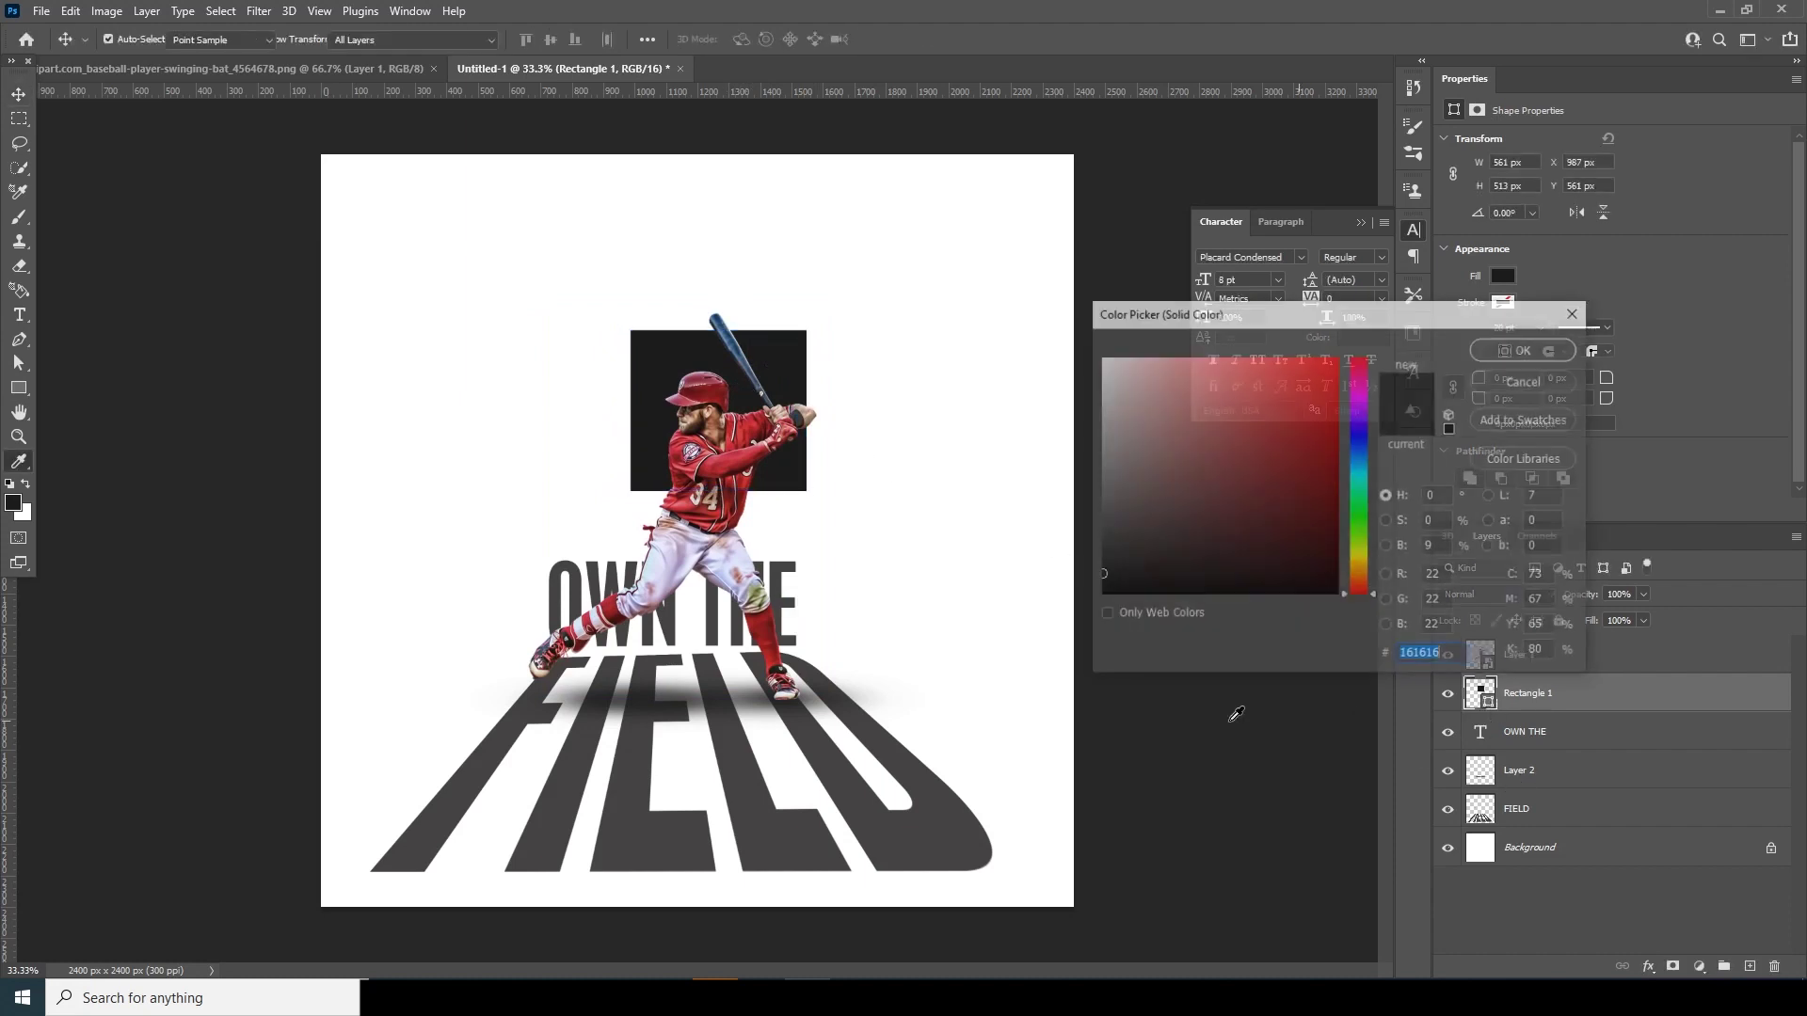
{"action": "left_click", "coordinate": [656, 706]}
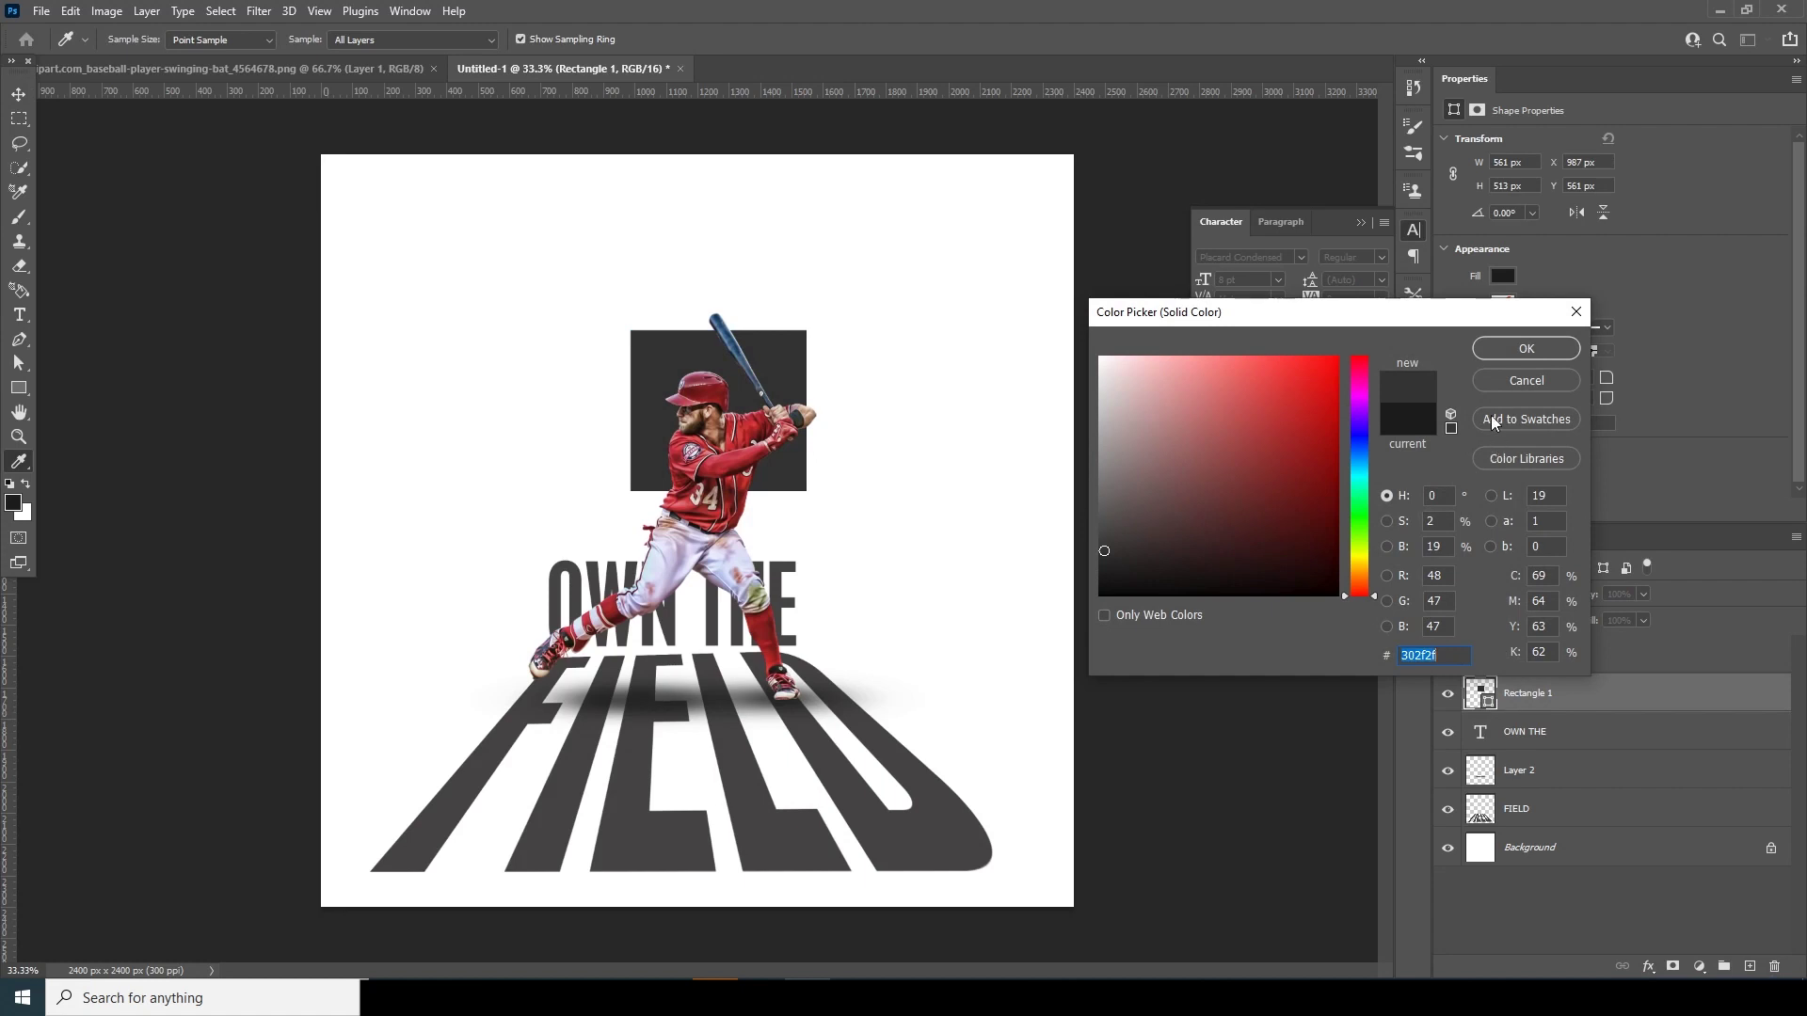
{"action": "left_click", "coordinate": [1510, 350]}
Draw a small dark square left of the batter and copy it up beside the bat.
{"action": "left_click", "coordinate": [19, 388]}
{"action": "left_click", "coordinate": [1529, 770]}
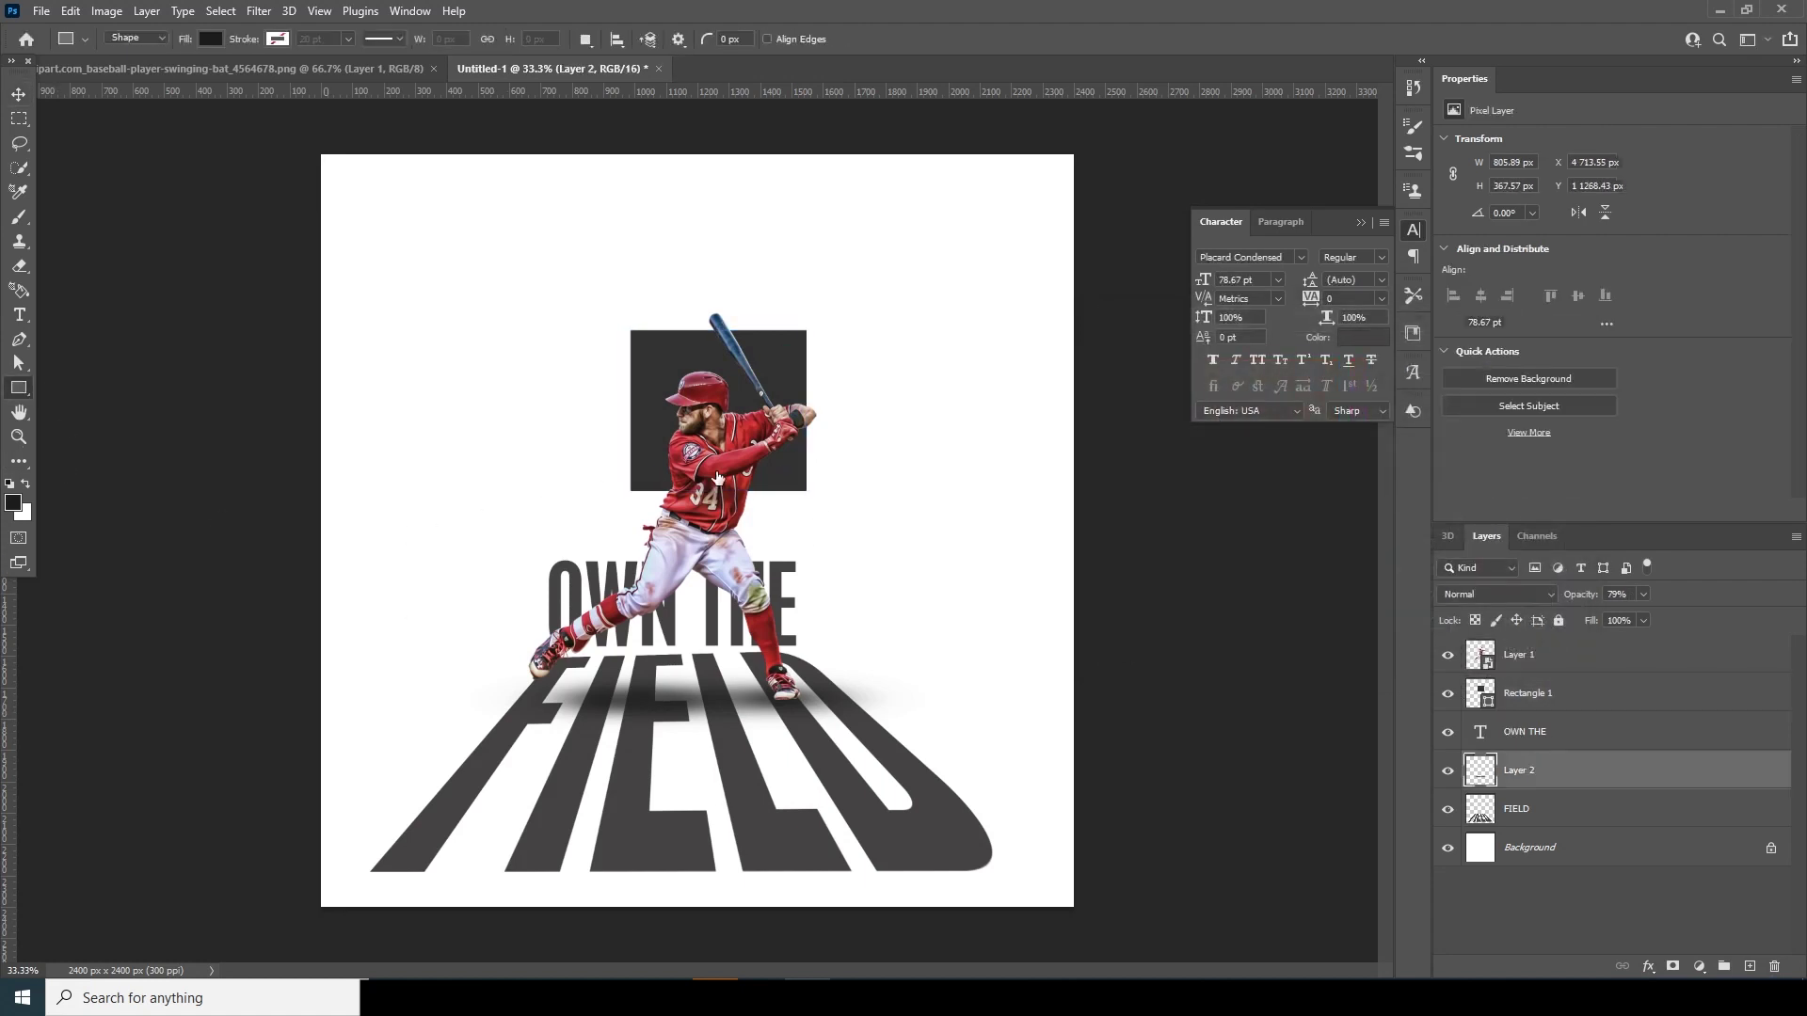
{"action": "key", "text": "alt+bracketright"}
{"action": "left_click_drag", "start_coordinate": [583, 444], "coordinate": [659, 479]}
{"action": "left_click", "coordinate": [19, 94]}
{"action": "left_click_drag", "start_coordinate": [605, 475], "coordinate": [846, 323]}
{"action": "left_click", "coordinate": [953, 512]}
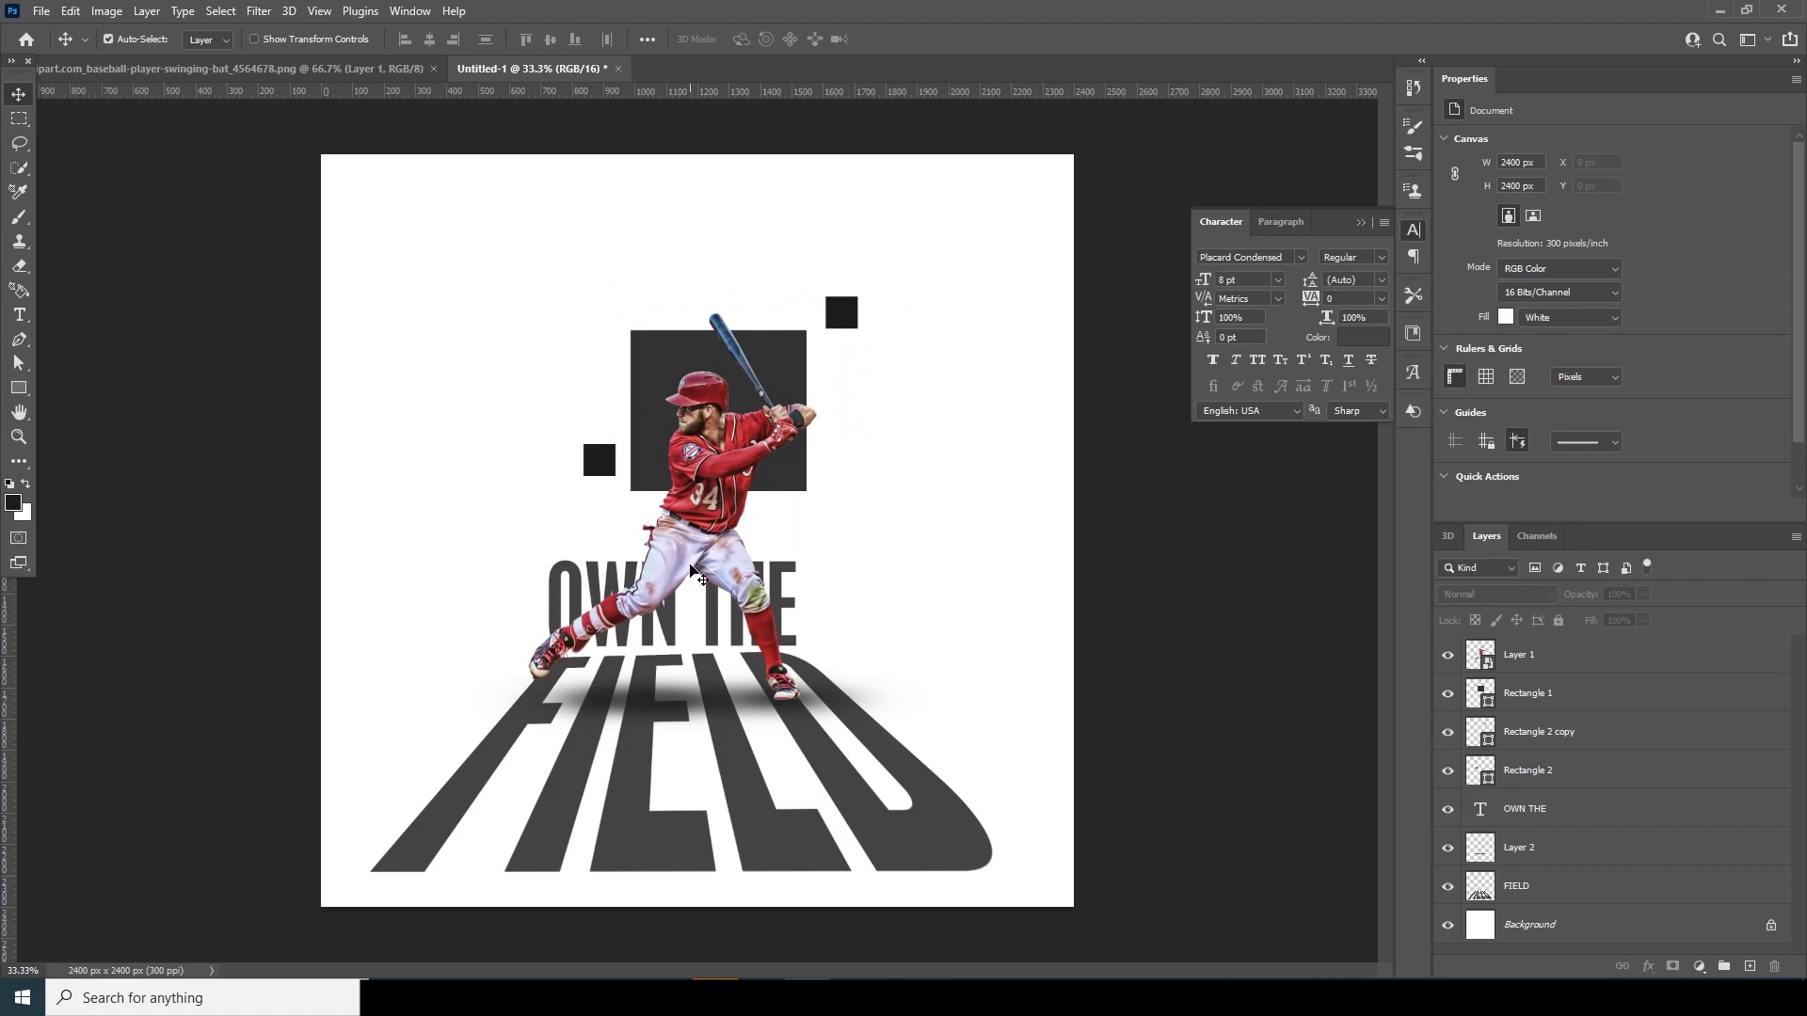
Create a lorem ipsum paragraph box across the top of the poster.
{"action": "left_click", "coordinate": [19, 314]}
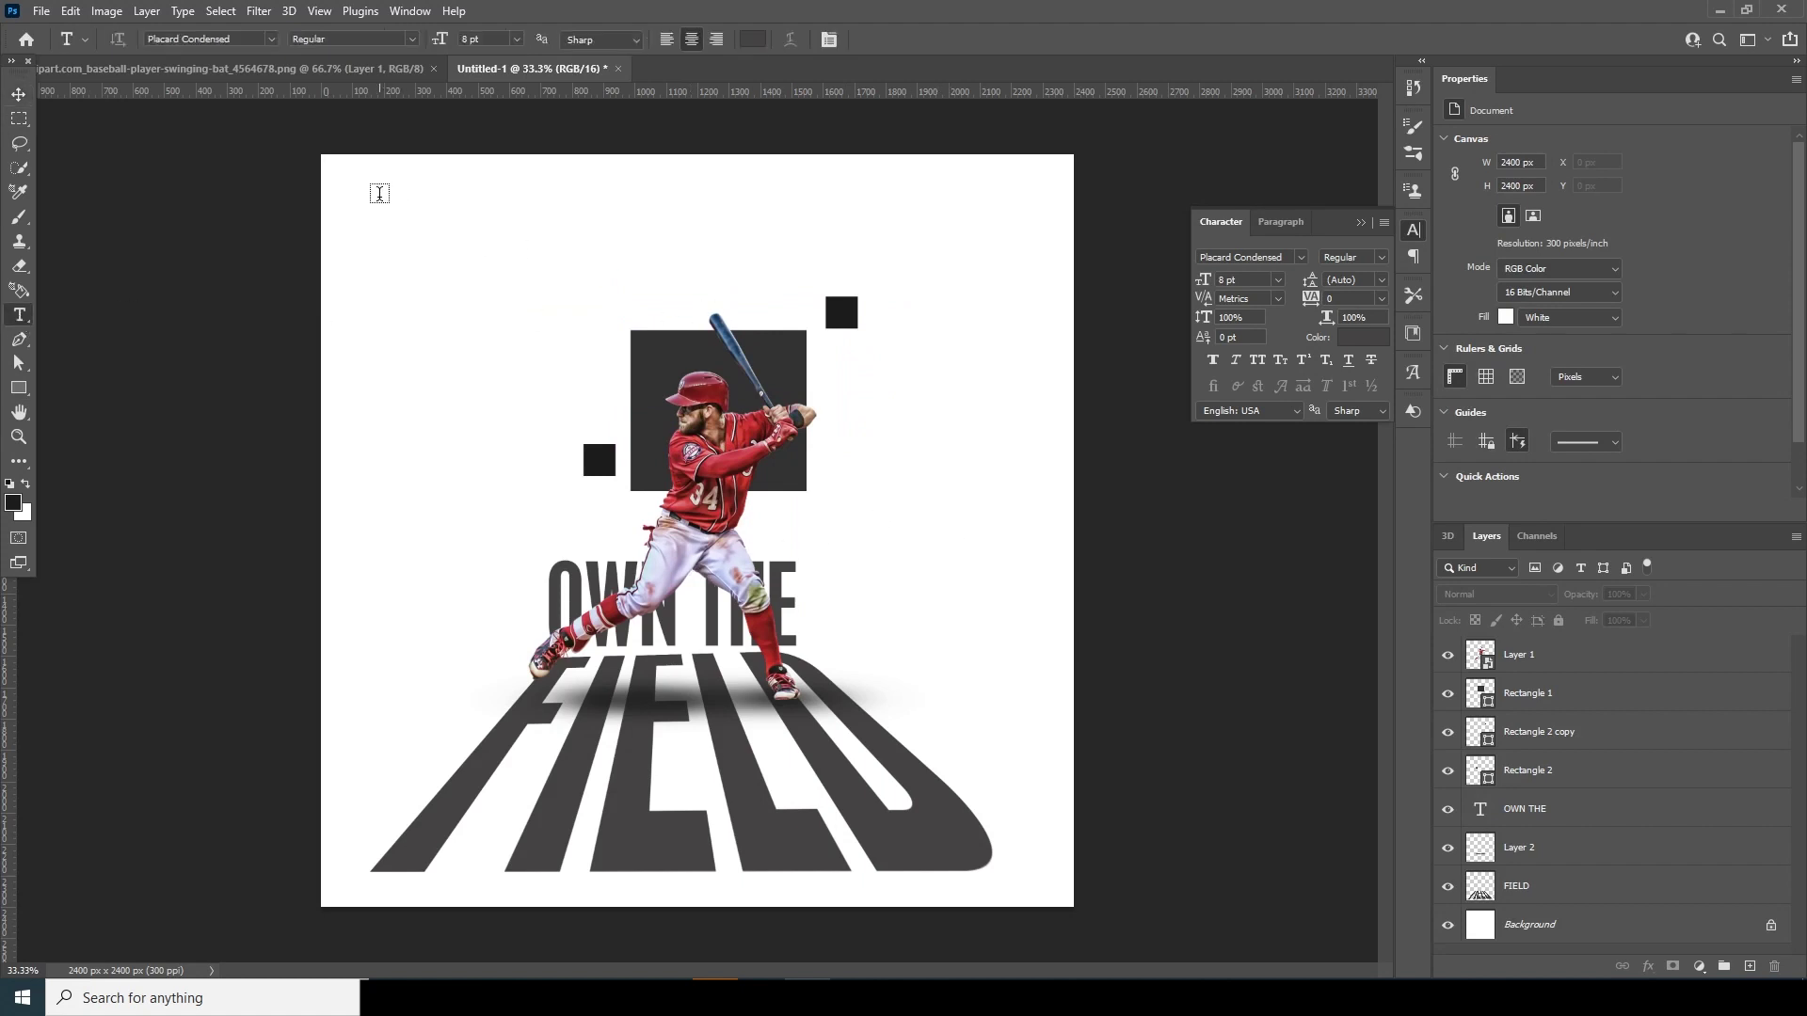
{"action": "left_click_drag", "start_coordinate": [379, 195], "coordinate": [996, 268]}
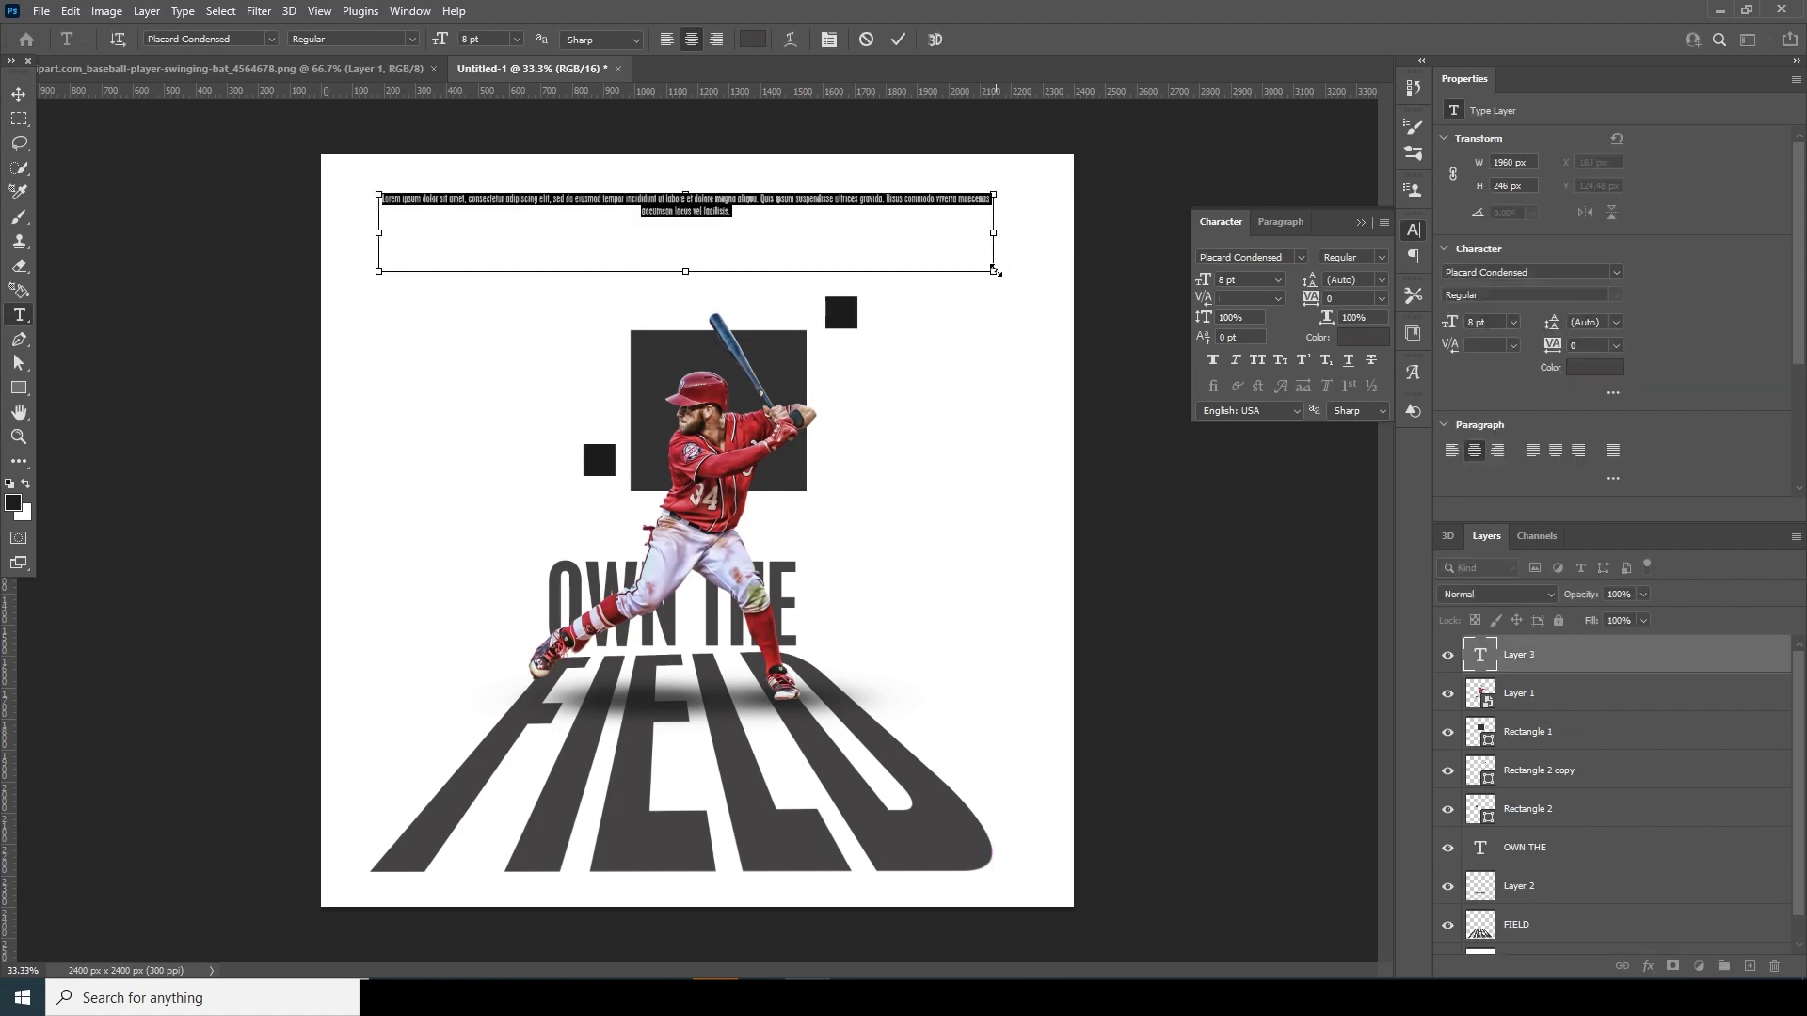
{"action": "left_click", "coordinate": [18, 95]}
{"action": "left_click_drag", "start_coordinate": [542, 235], "coordinate": [567, 877]}
{"action": "key", "text": "ctrl+z"}
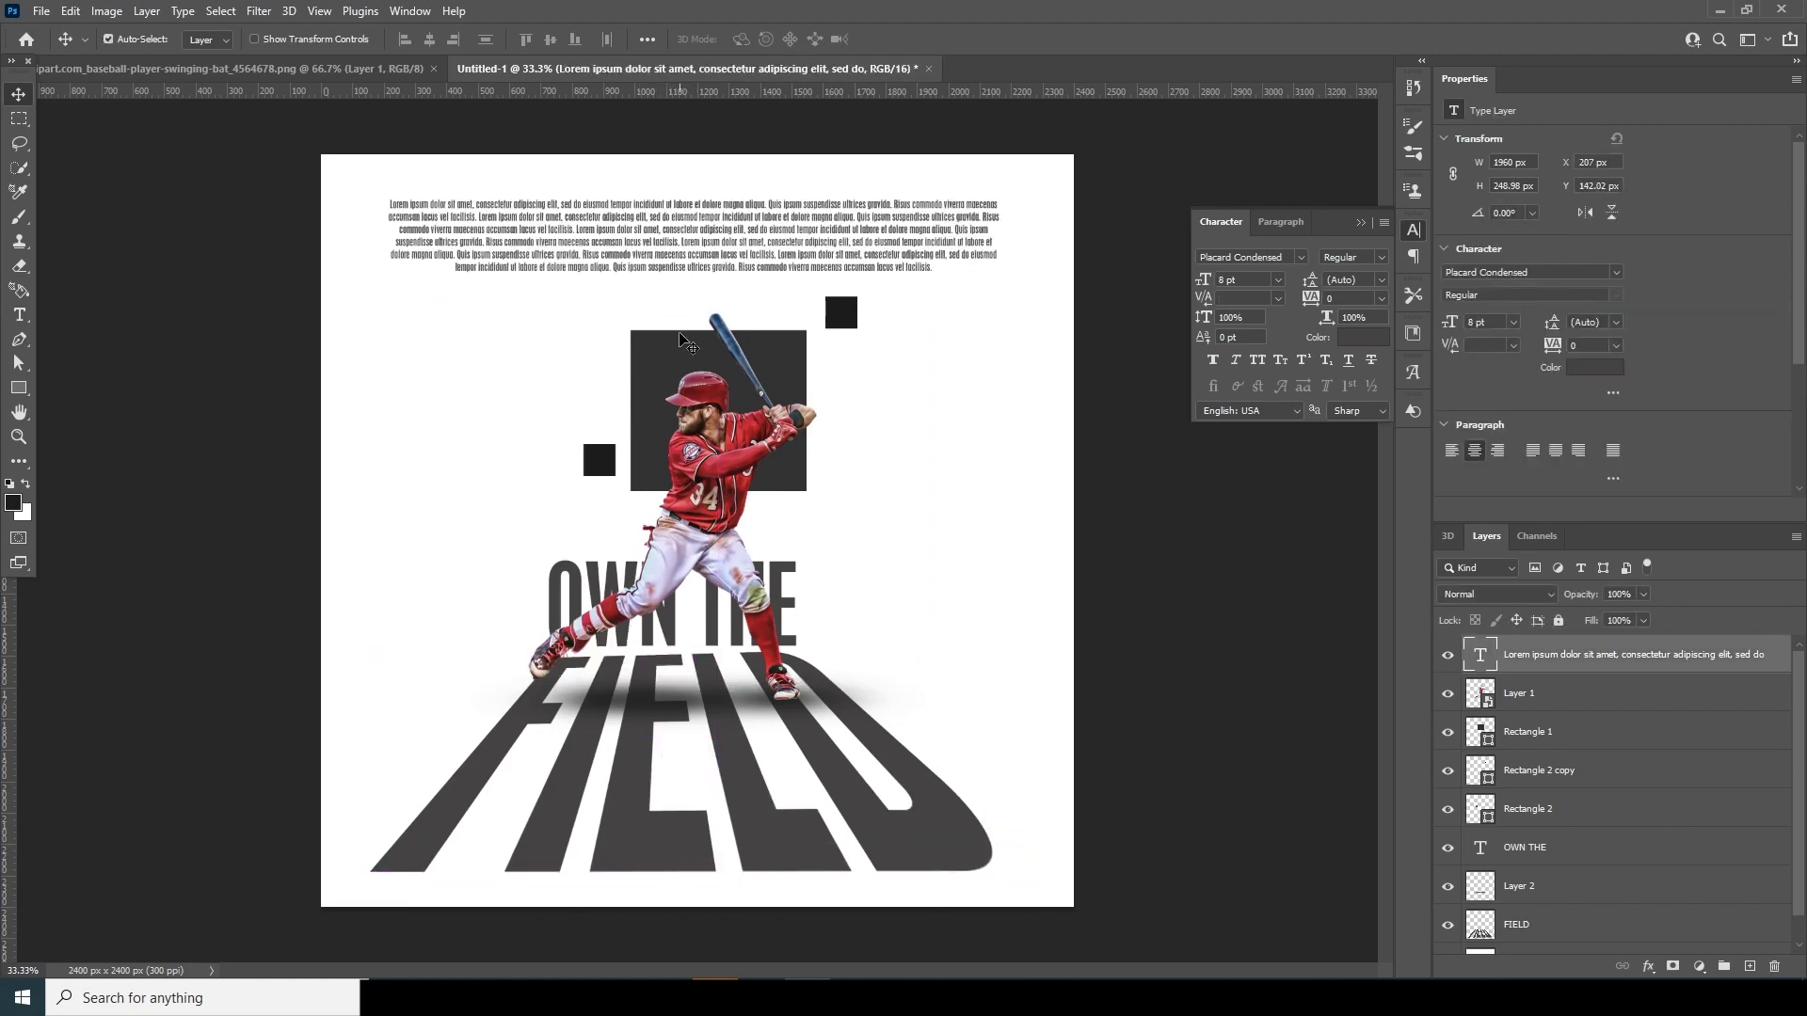
Copy the paragraph to the bottom edge, trim it to two lines, and nudge it up.
{"action": "left_click_drag", "start_coordinate": [687, 273], "coordinate": [674, 893]}
{"action": "double_click", "coordinate": [1478, 656]}
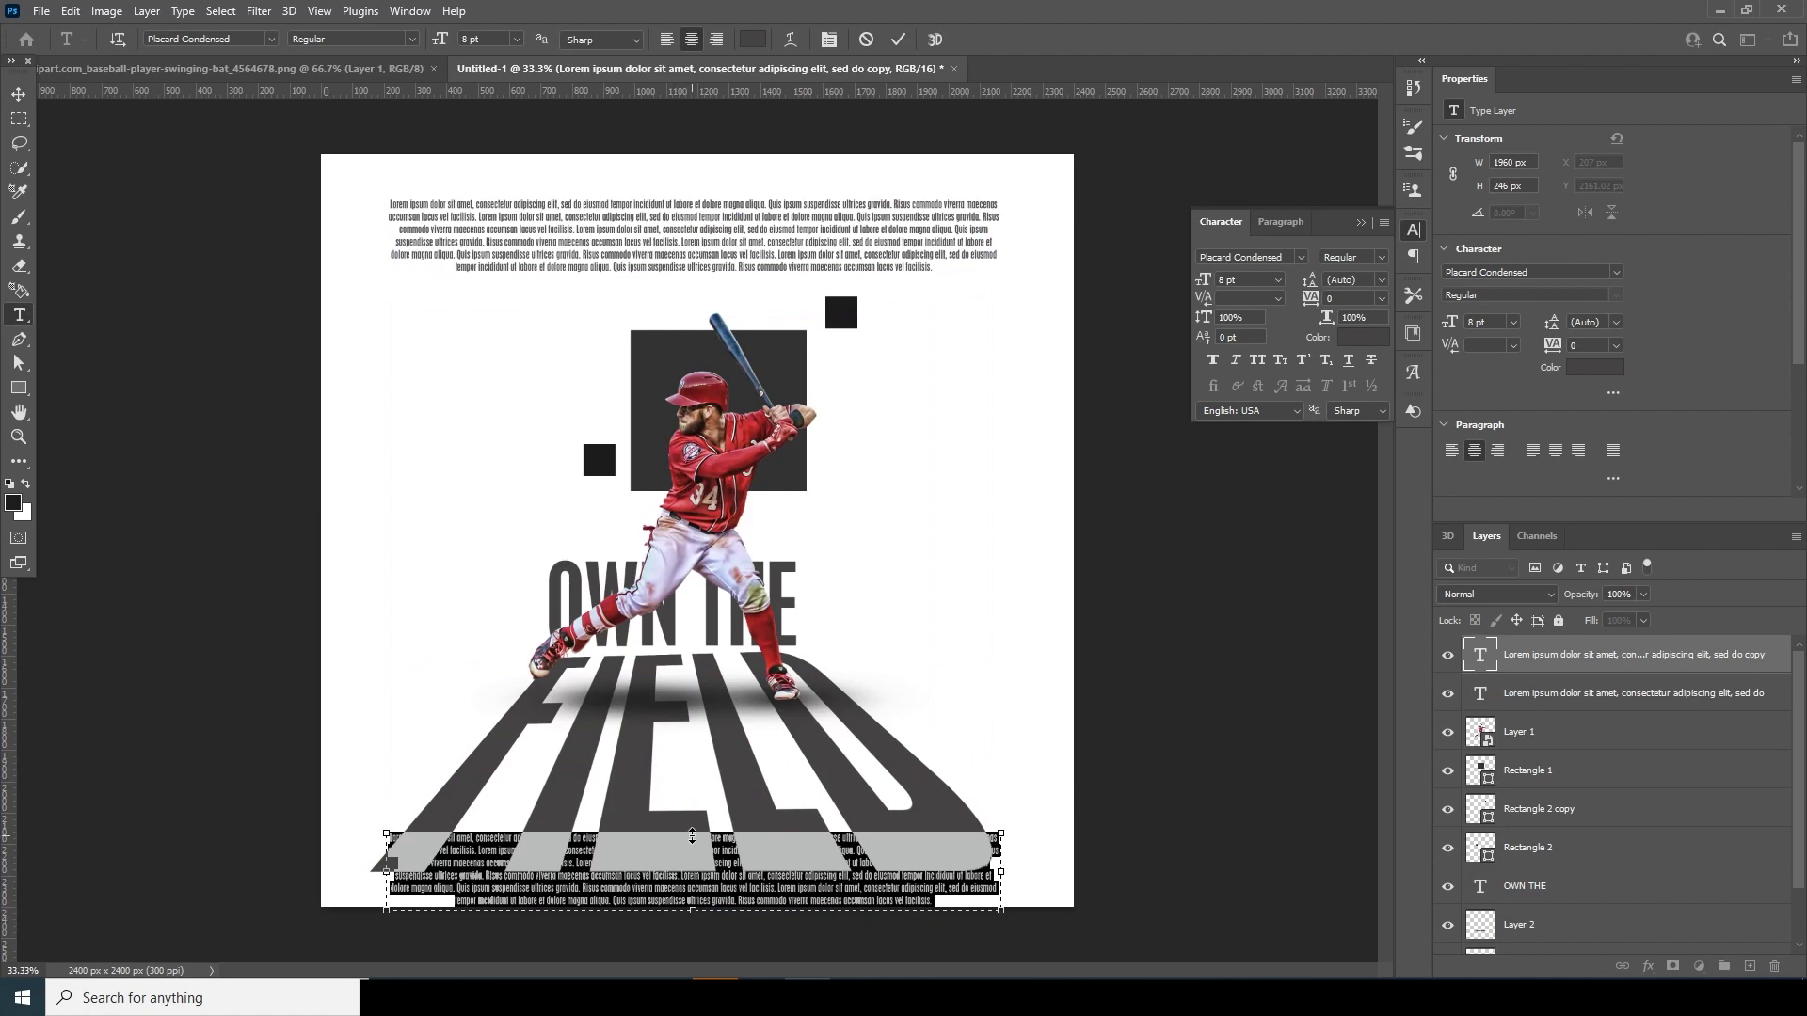
{"action": "left_click_drag", "start_coordinate": [692, 836], "coordinate": [696, 881]}
{"action": "left_click", "coordinate": [20, 96]}
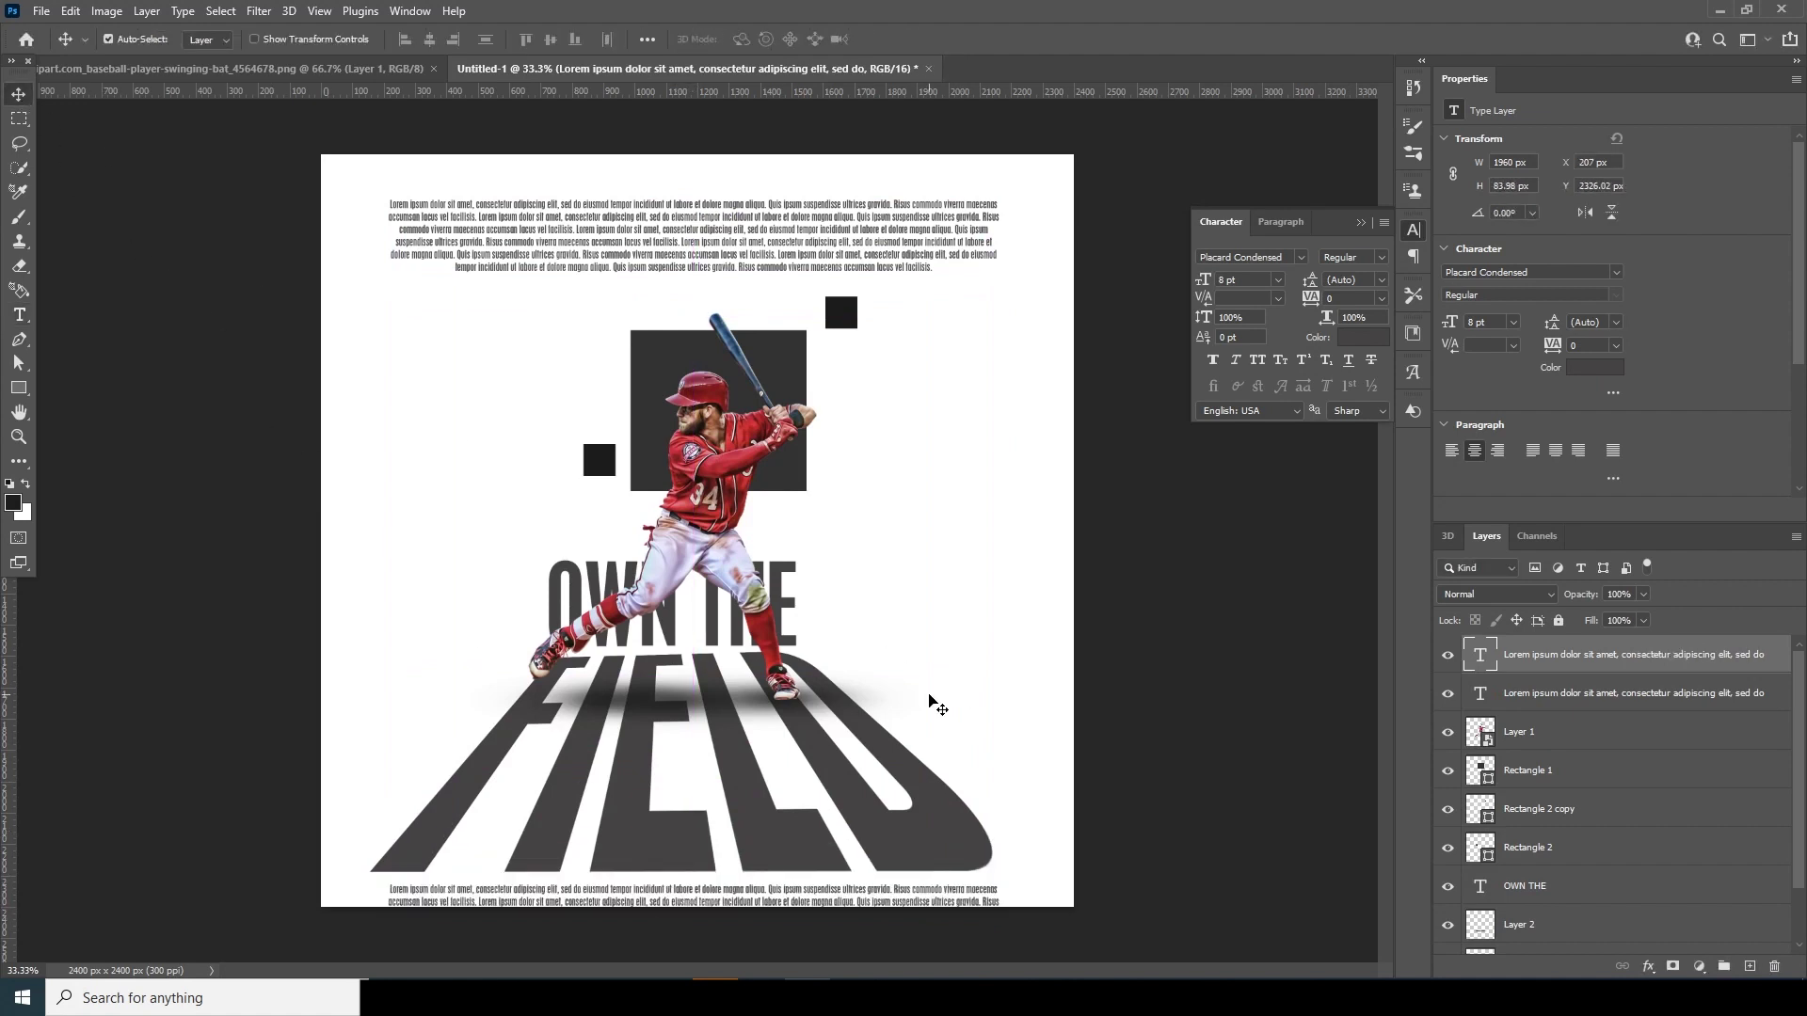
{"action": "key", "text": "Up"}
{"action": "key", "text": "Up"}
{"action": "key", "text": "Up"}
{"action": "key", "text": "Up"}
{"action": "key", "text": "Up"}
{"action": "key", "text": "Up"}
{"action": "key", "text": "Up"}
{"action": "key", "text": "Up"}
{"action": "key", "text": "Up"}
{"action": "key", "text": "Up"}
{"action": "key", "text": "Up"}
{"action": "key", "text": "Up"}
{"action": "key", "text": "Up"}
{"action": "key", "text": "Up"}
{"action": "key", "text": "Up"}
{"action": "key", "text": "Up"}
{"action": "key", "text": "Up"}
{"action": "key", "text": "Up"}
{"action": "key", "text": "Up"}
{"action": "key", "text": "Up"}
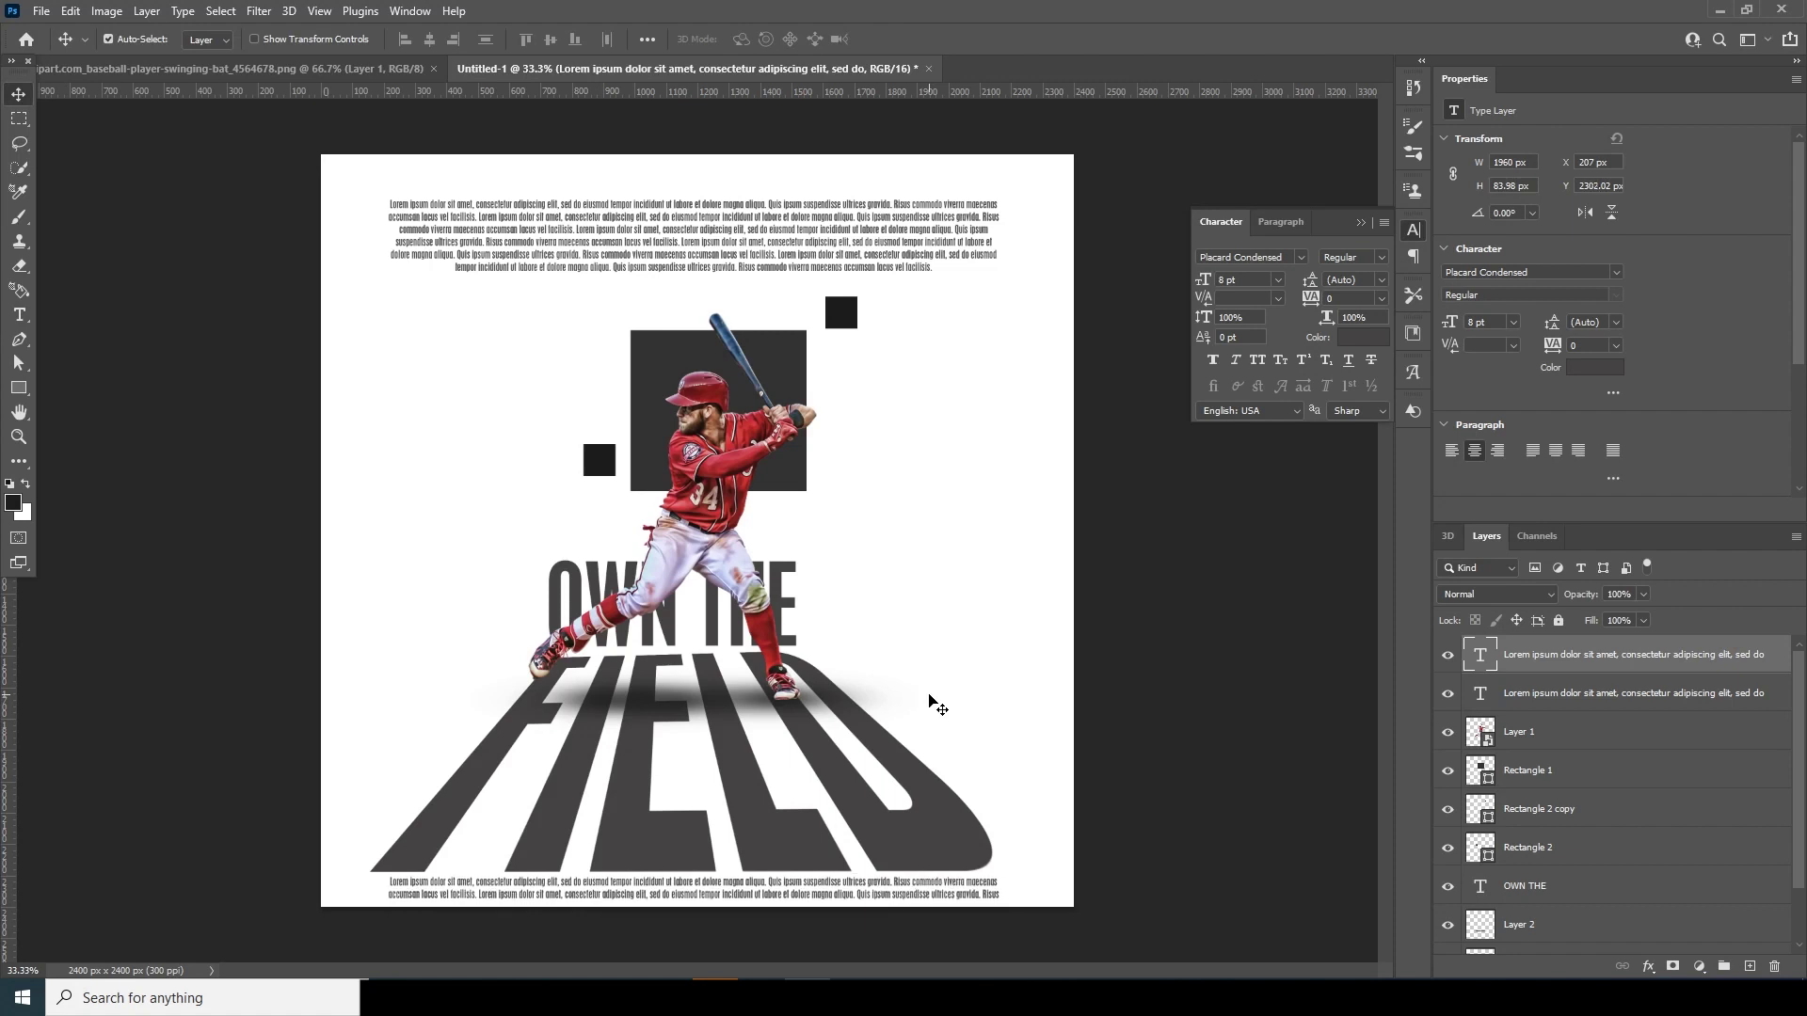
Nudge the player, shadow, title, squares and FIELD layers up together.
{"action": "left_click", "coordinate": [1486, 731]}
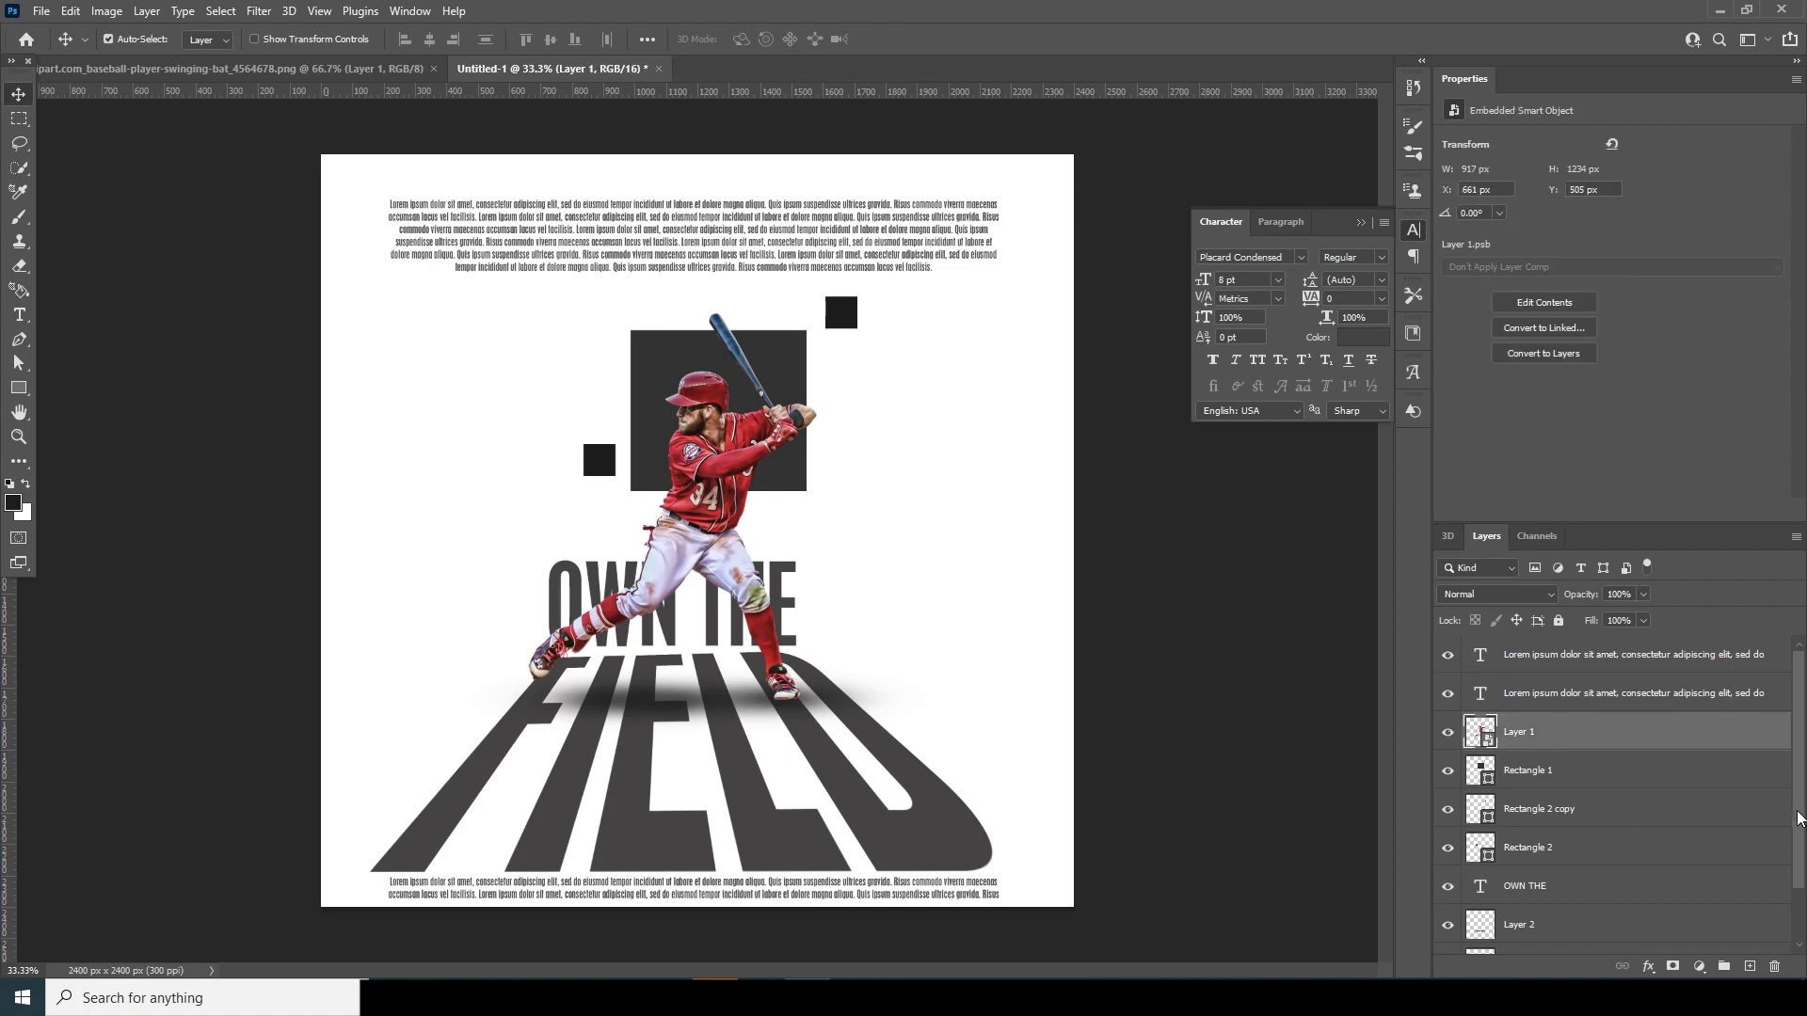
{"action": "left_click_drag", "start_coordinate": [1801, 819], "coordinate": [1801, 908]}
{"action": "left_click", "coordinate": [1503, 903], "text": "shift"}
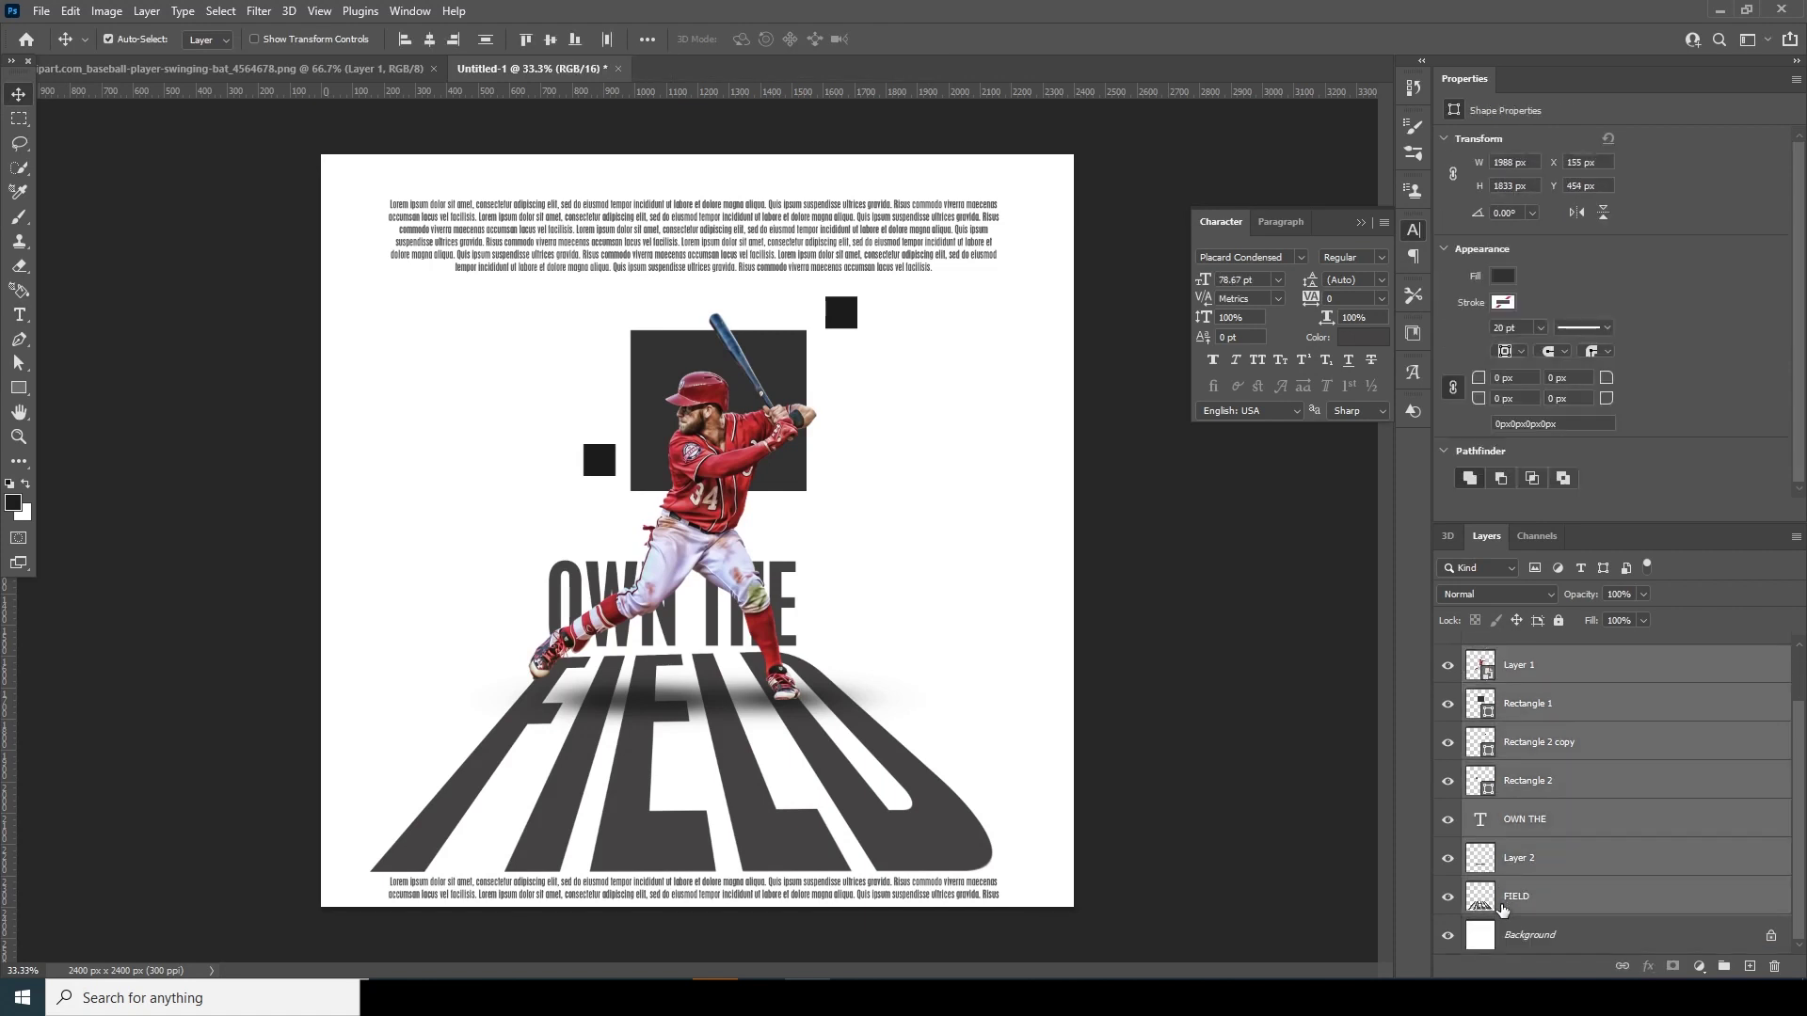
{"action": "key", "text": "shift+Up"}
{"action": "key", "text": "shift+Up"}
{"action": "key", "text": "shift+Up"}
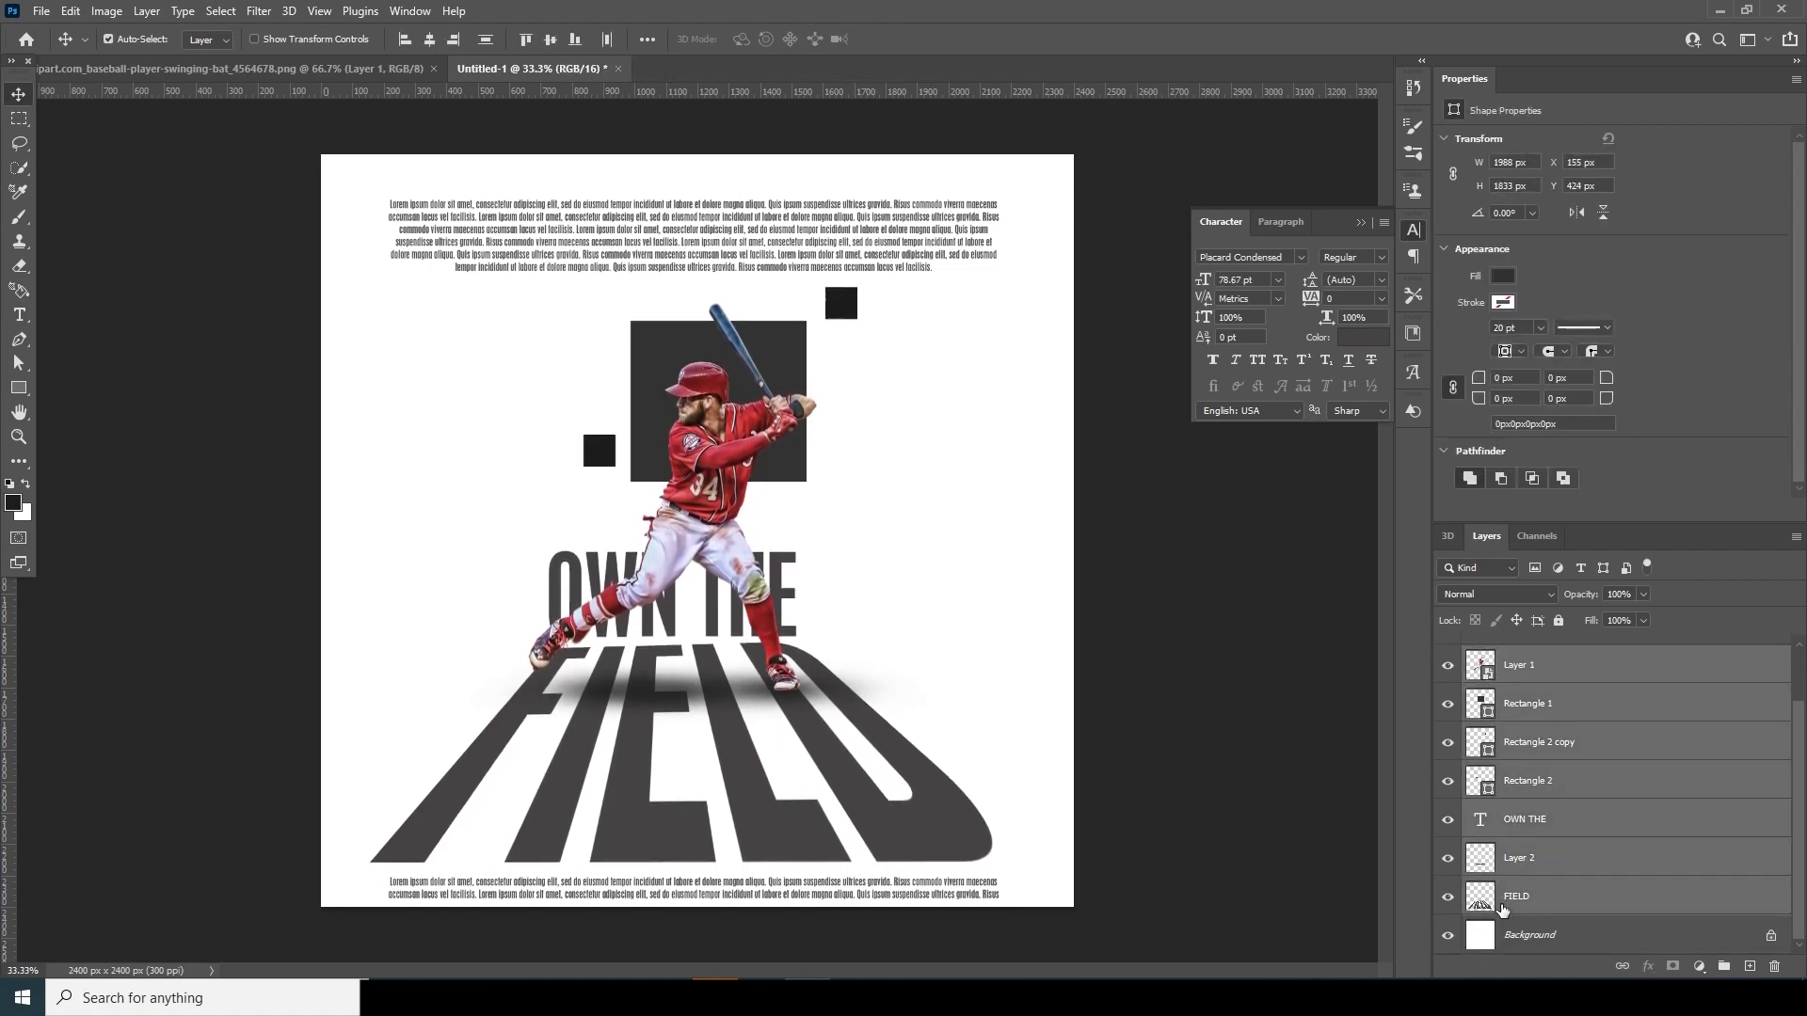
{"action": "key", "text": "shift+Up"}
{"action": "key", "text": "shift+Up"}
{"action": "key", "text": "shift+Up"}
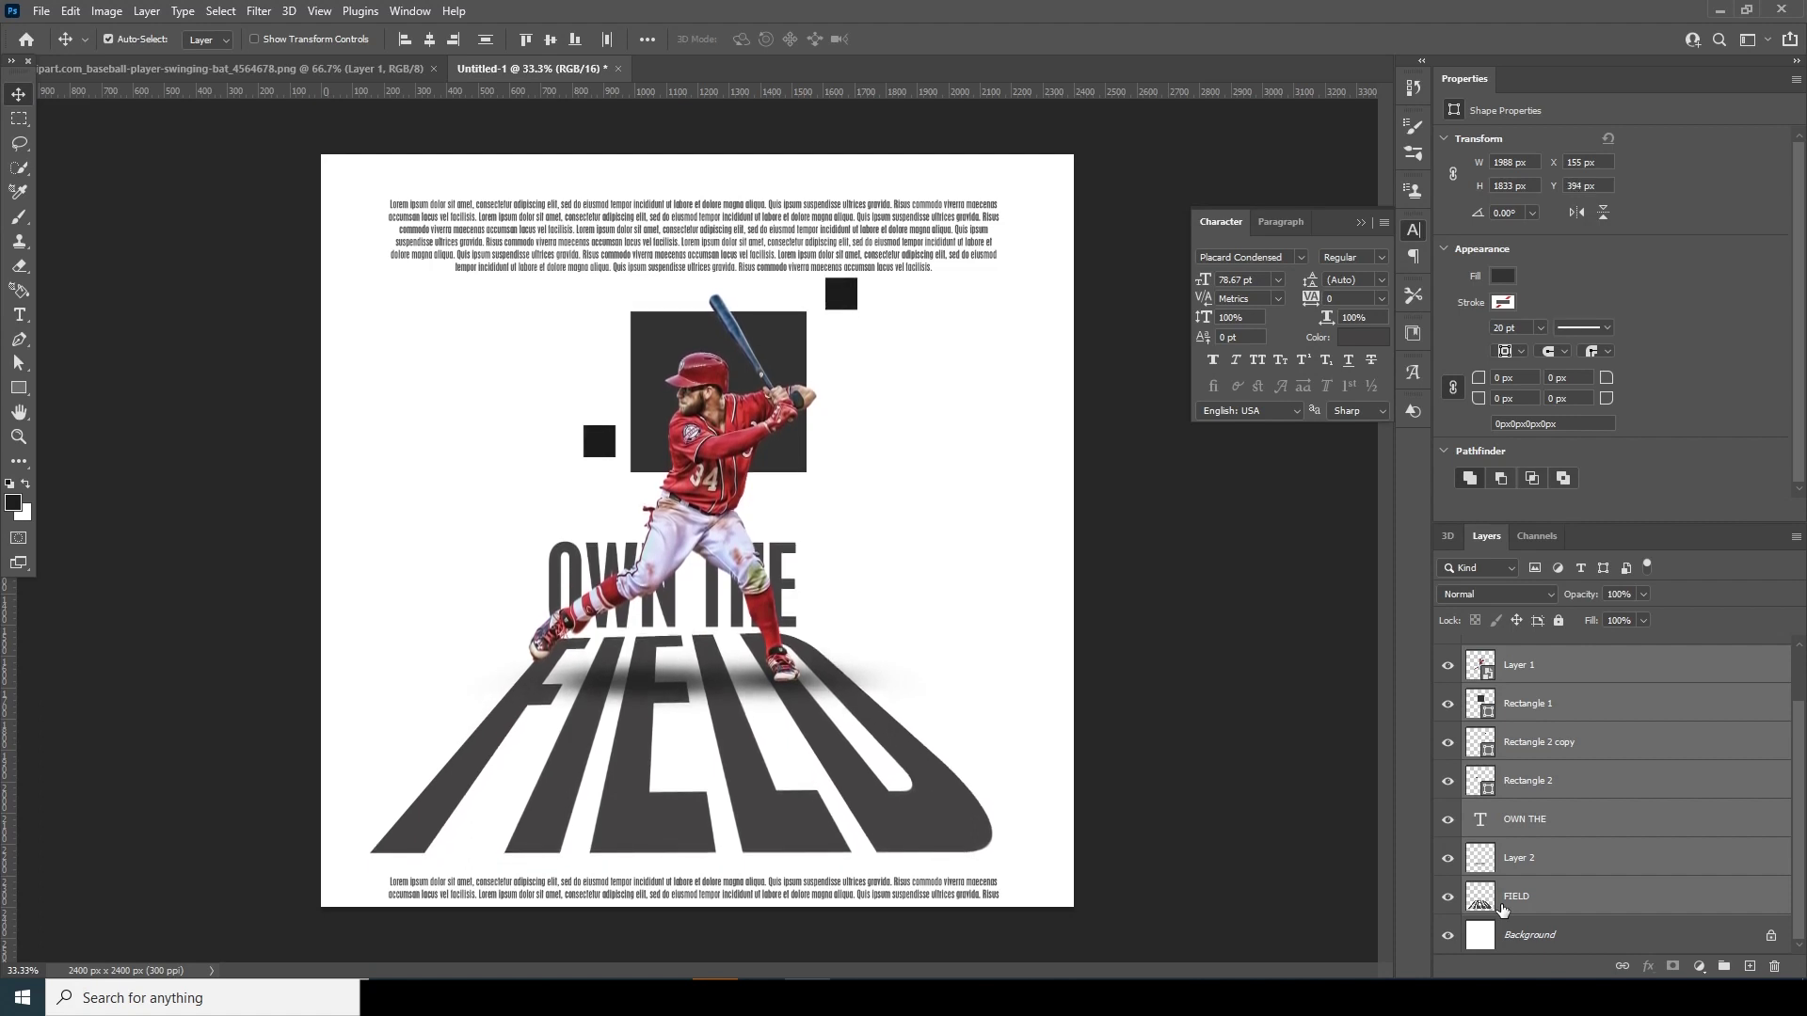
{"action": "key", "text": "Up"}
{"action": "key", "text": "Up"}
{"action": "key", "text": "Up"}
{"action": "key", "text": "Up"}
{"action": "key", "text": "Up"}
{"action": "key", "text": "Up"}
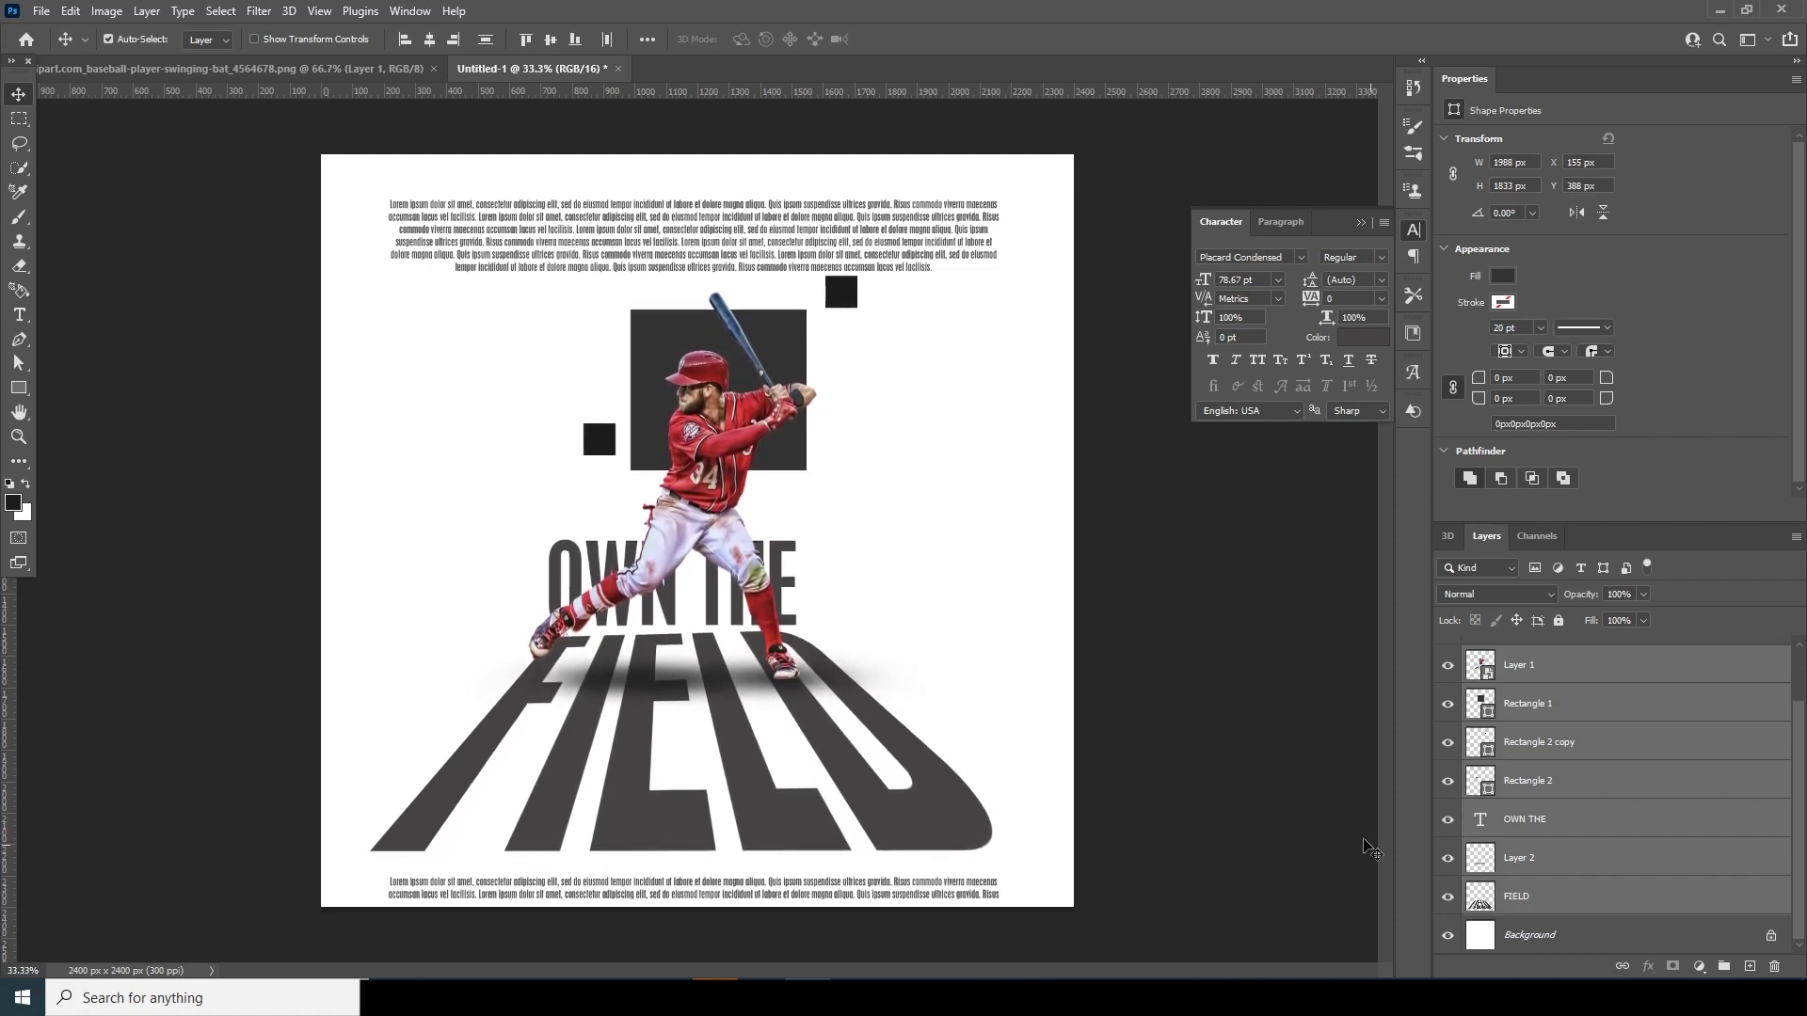
Raise the bottom filler paragraph a few pixels.
{"action": "left_click", "coordinate": [878, 884]}
{"action": "key", "text": "Up"}
{"action": "key", "text": "Up"}
{"action": "key", "text": "Up"}
{"action": "key", "text": "Up"}
{"action": "key", "text": "Up"}
{"action": "key", "text": "Up"}
{"action": "key", "text": "Up"}
{"action": "key", "text": "Up"}
{"action": "key", "text": "Up"}
{"action": "key", "text": "Up"}
{"action": "key", "text": "Up"}
{"action": "key", "text": "Up"}
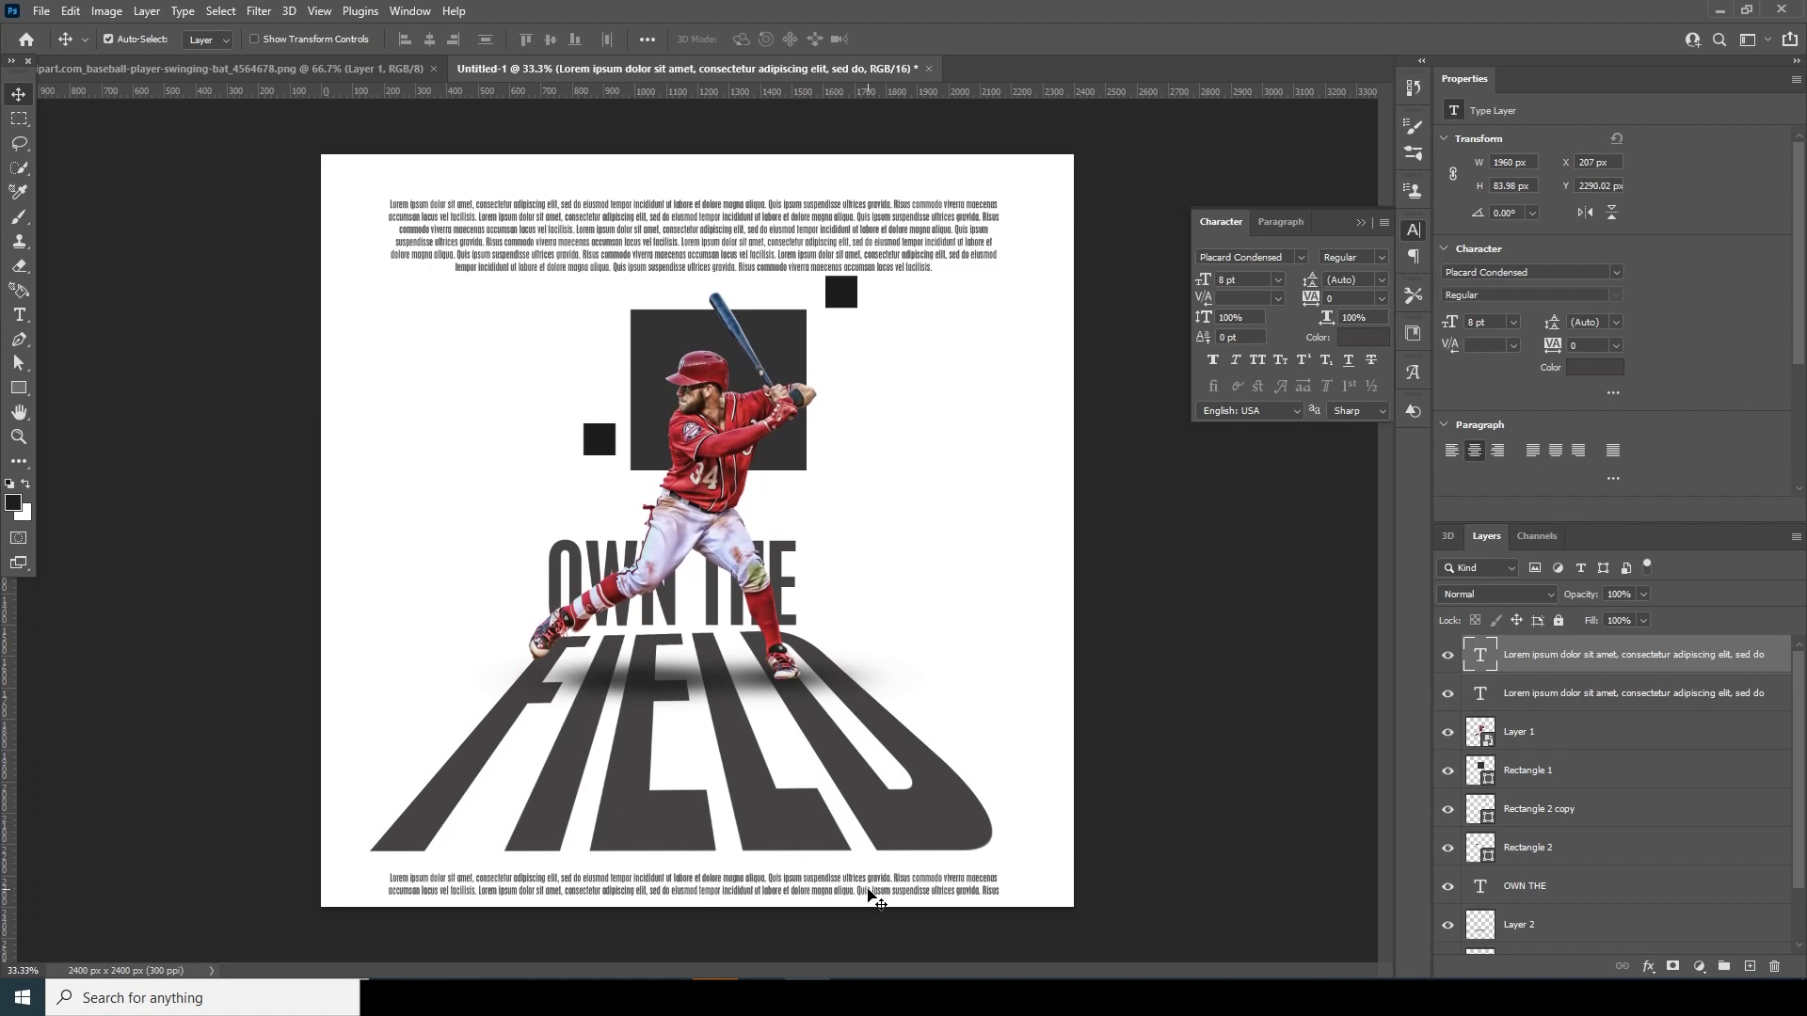
{"action": "key", "text": "Up"}
{"action": "key", "text": "Up"}
{"action": "key", "text": "Up"}
{"action": "key", "text": "Up"}
{"action": "key", "text": "Up"}
{"action": "key", "text": "Up"}
{"action": "key", "text": "Up"}
{"action": "key", "text": "Up"}
{"action": "key", "text": "Up"}
{"action": "key", "text": "Up"}
{"action": "key", "text": "Up"}
{"action": "key", "text": "Up"}
{"action": "key", "text": "Up"}
{"action": "key", "text": "Up"}
{"action": "key", "text": "Up"}
{"action": "key", "text": "Up"}
{"action": "key", "text": "Up"}
{"action": "key", "text": "Up"}
{"action": "key", "text": "Up"}
{"action": "key", "text": "Up"}
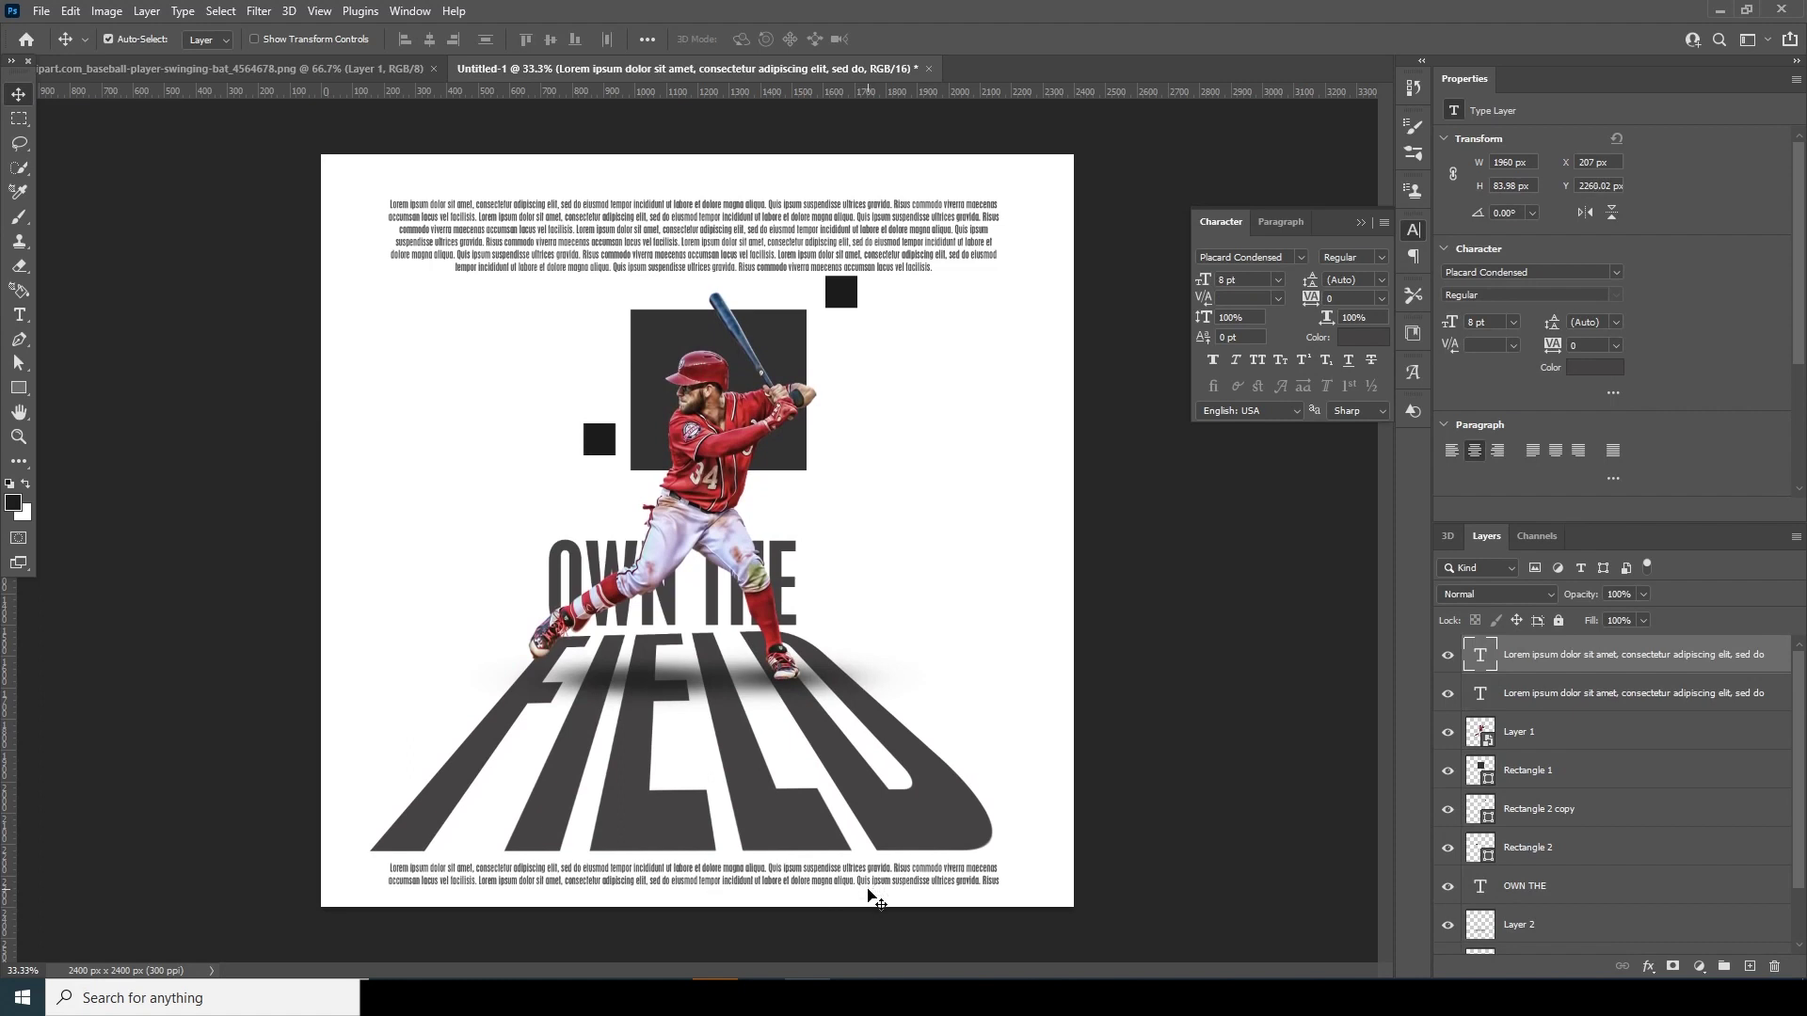
{"action": "key", "text": "Up"}
{"action": "key", "text": "Up"}
{"action": "key", "text": "Up"}
{"action": "key", "text": "Up"}
{"action": "key", "text": "Up"}
{"action": "key", "text": "Up"}
{"action": "key", "text": "Up"}
{"action": "key", "text": "Up"}
{"action": "key", "text": "Up"}
{"action": "key", "text": "Up"}
{"action": "key", "text": "Up"}
{"action": "key", "text": "Up"}
Duplicate the FIELD layer.
{"action": "left_click", "coordinate": [1517, 950]}
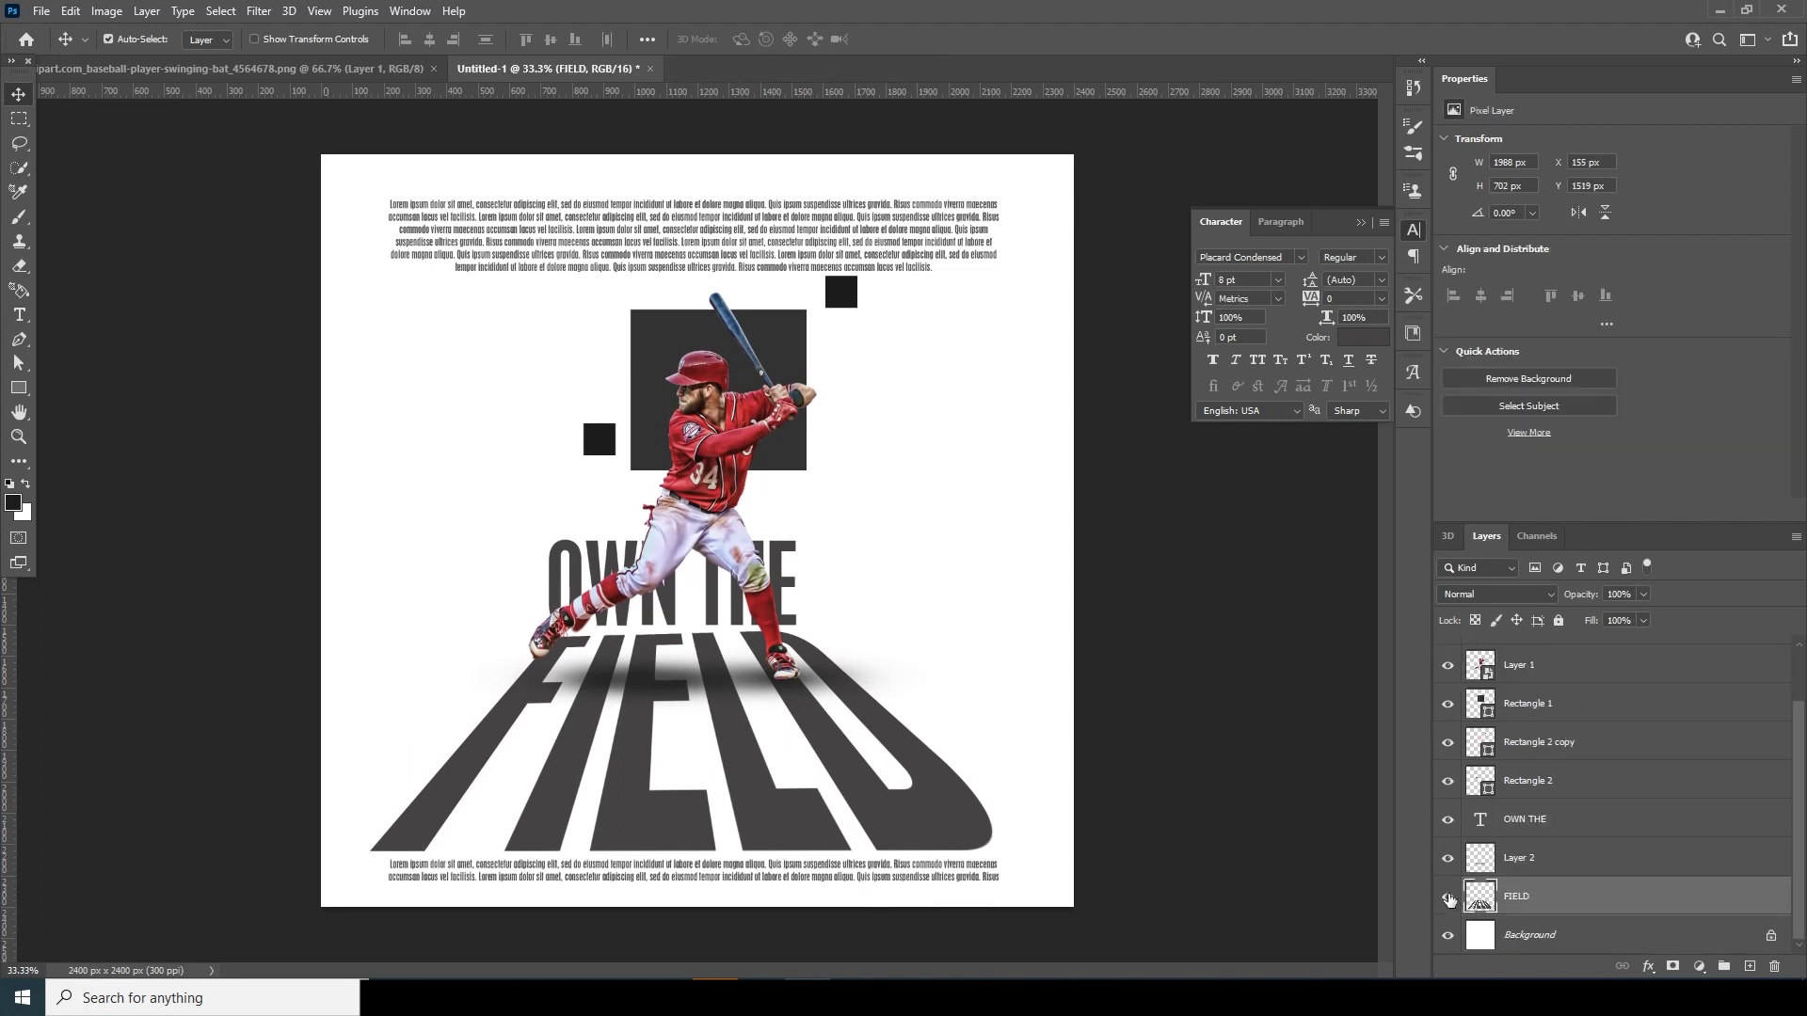
{"action": "left_click", "coordinate": [1448, 896]}
{"action": "left_click", "coordinate": [1448, 897]}
{"action": "left_click_drag", "start_coordinate": [1484, 905], "coordinate": [1573, 941]}
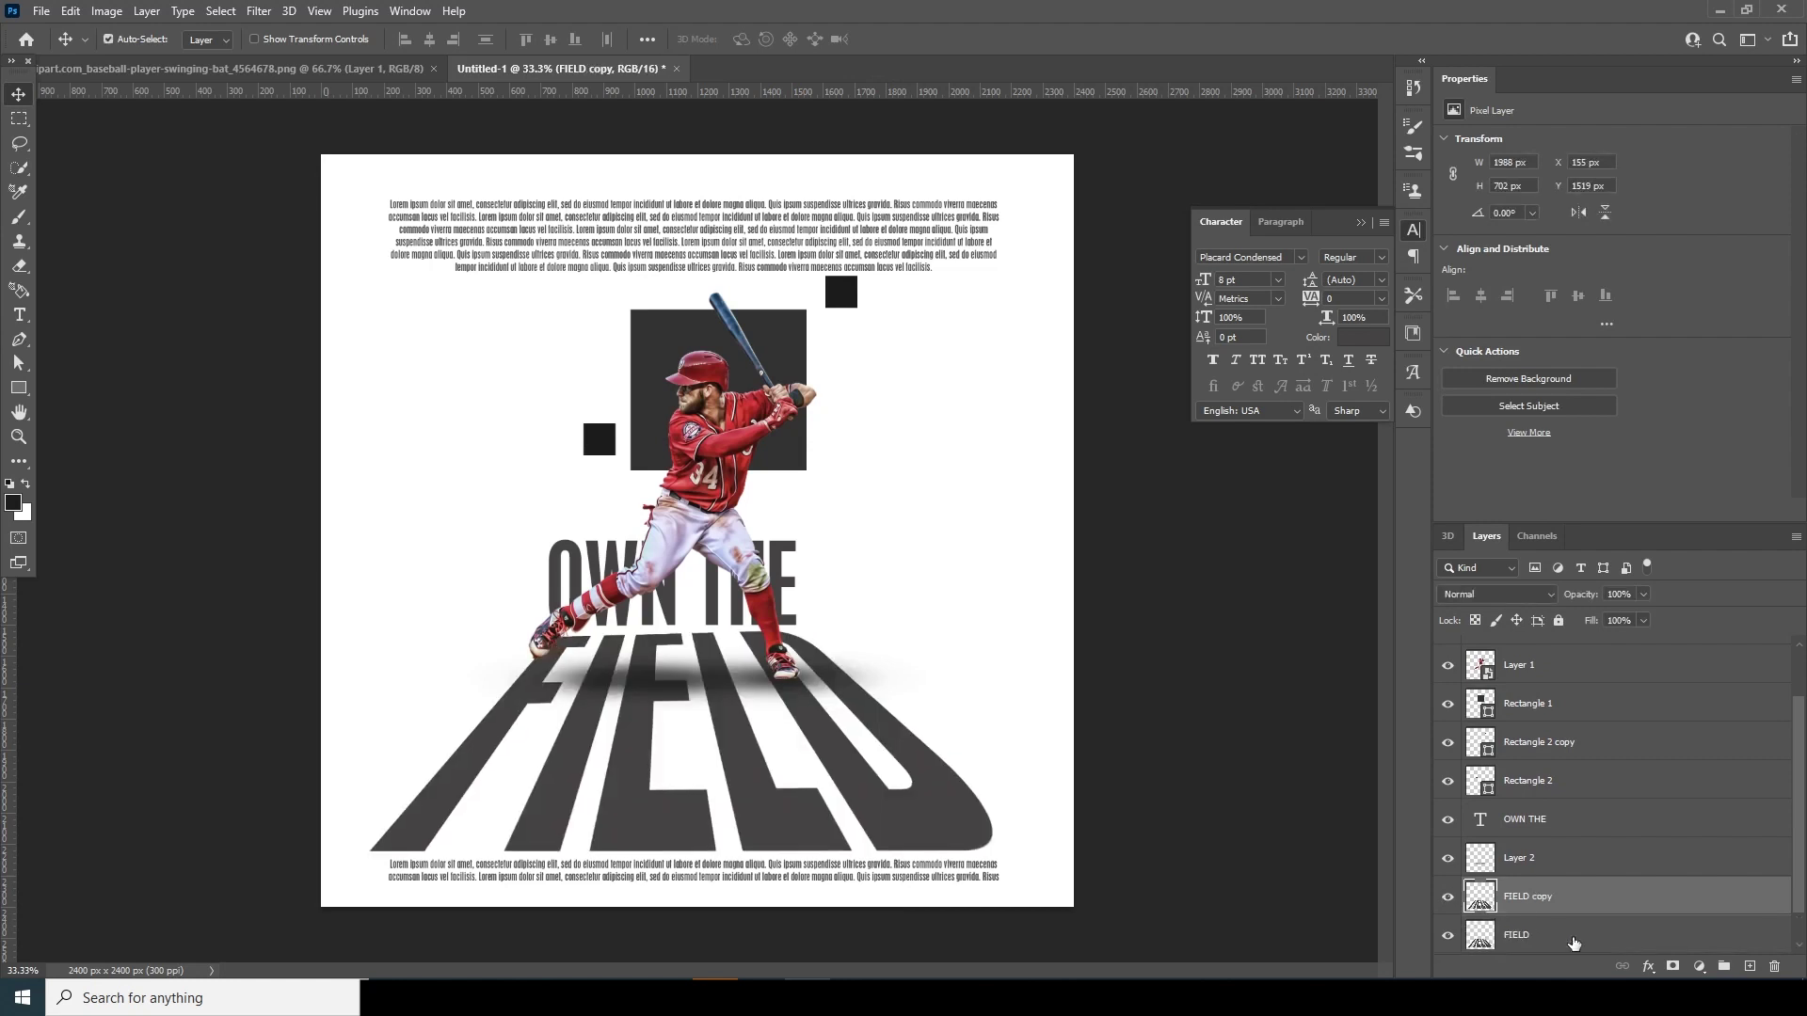
Give the FIELD copy a Stroke layer style in a dark grey sampled near the squares.
{"action": "left_click", "coordinate": [1647, 970]}
{"action": "left_click", "coordinate": [1668, 827]}
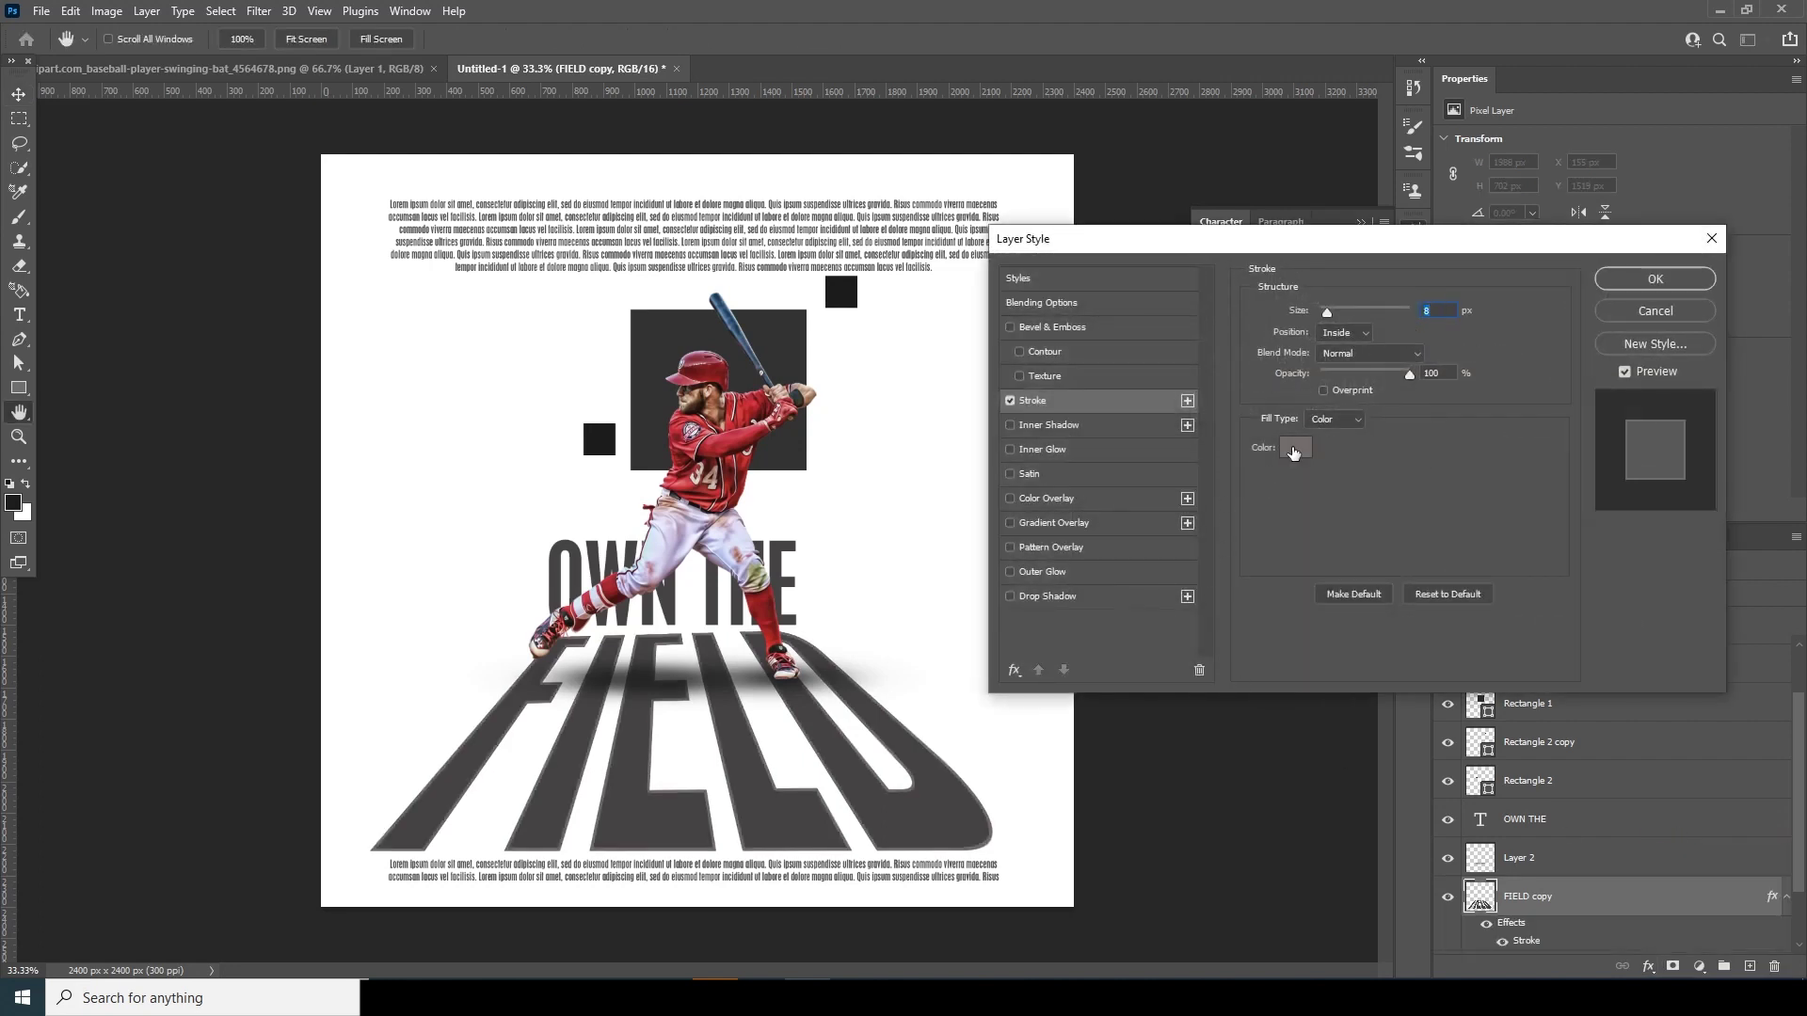
{"action": "left_click", "coordinate": [1297, 457]}
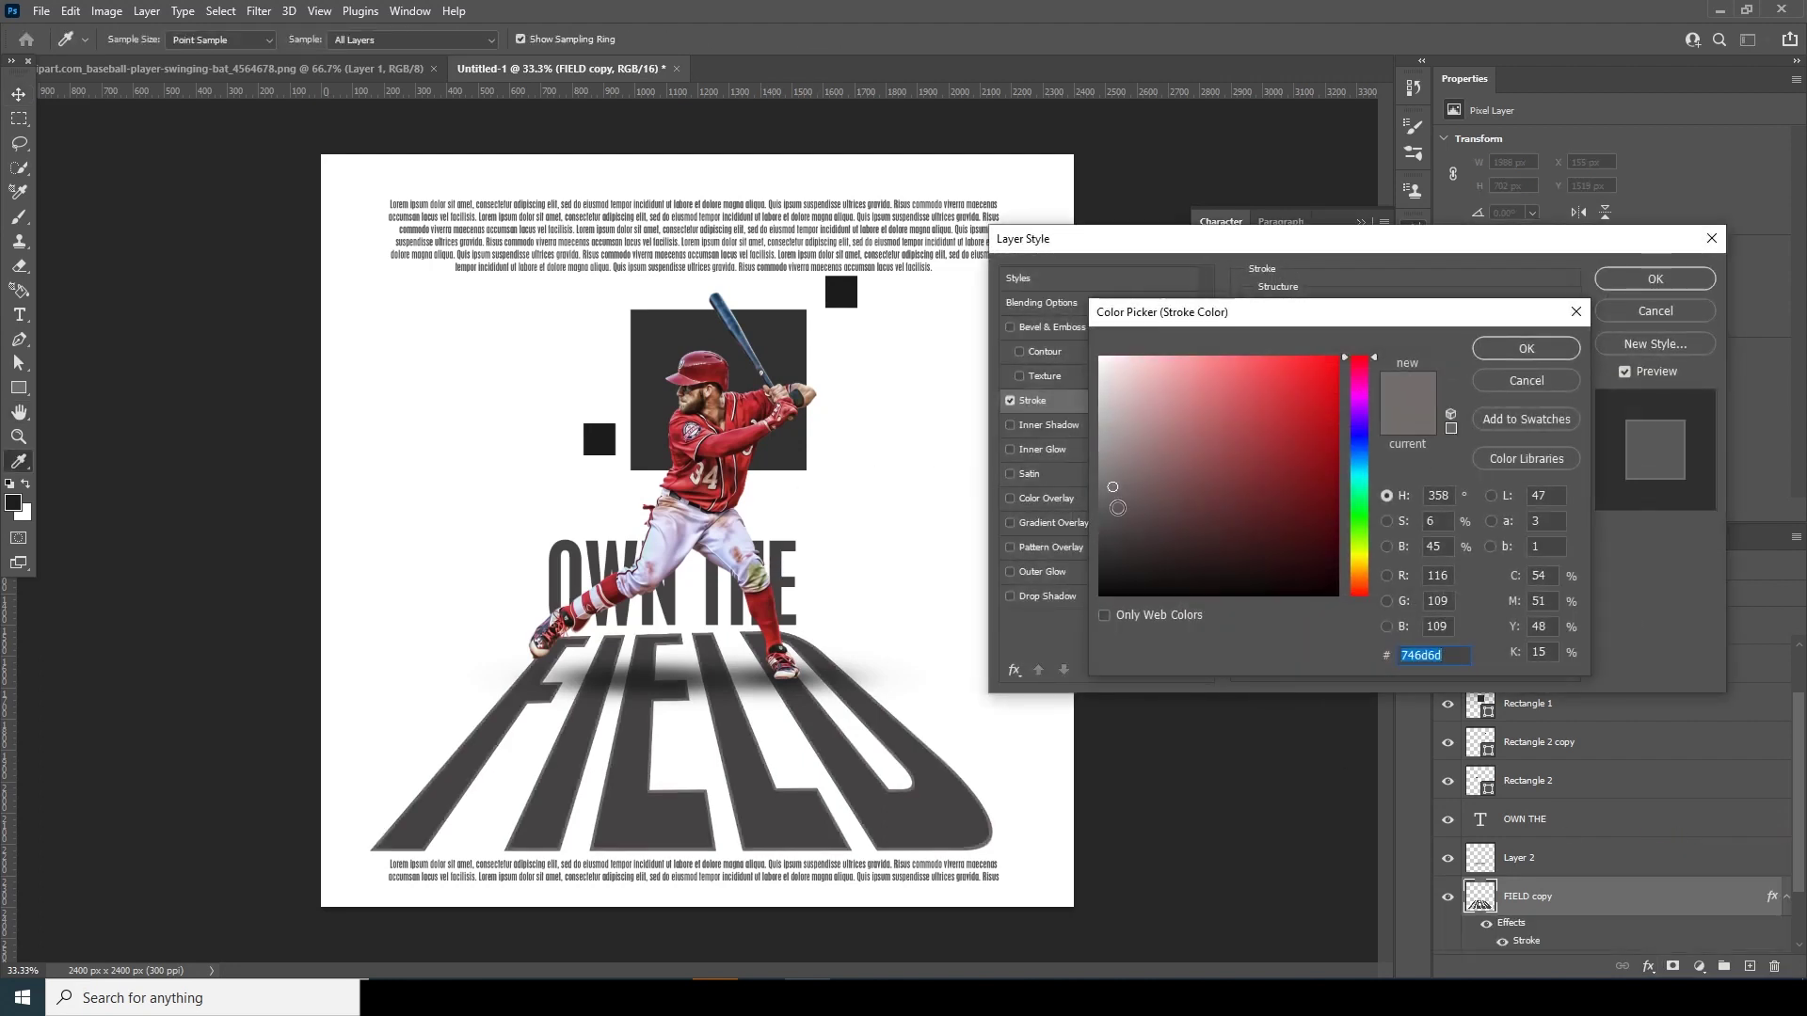
{"action": "left_click", "coordinate": [701, 448]}
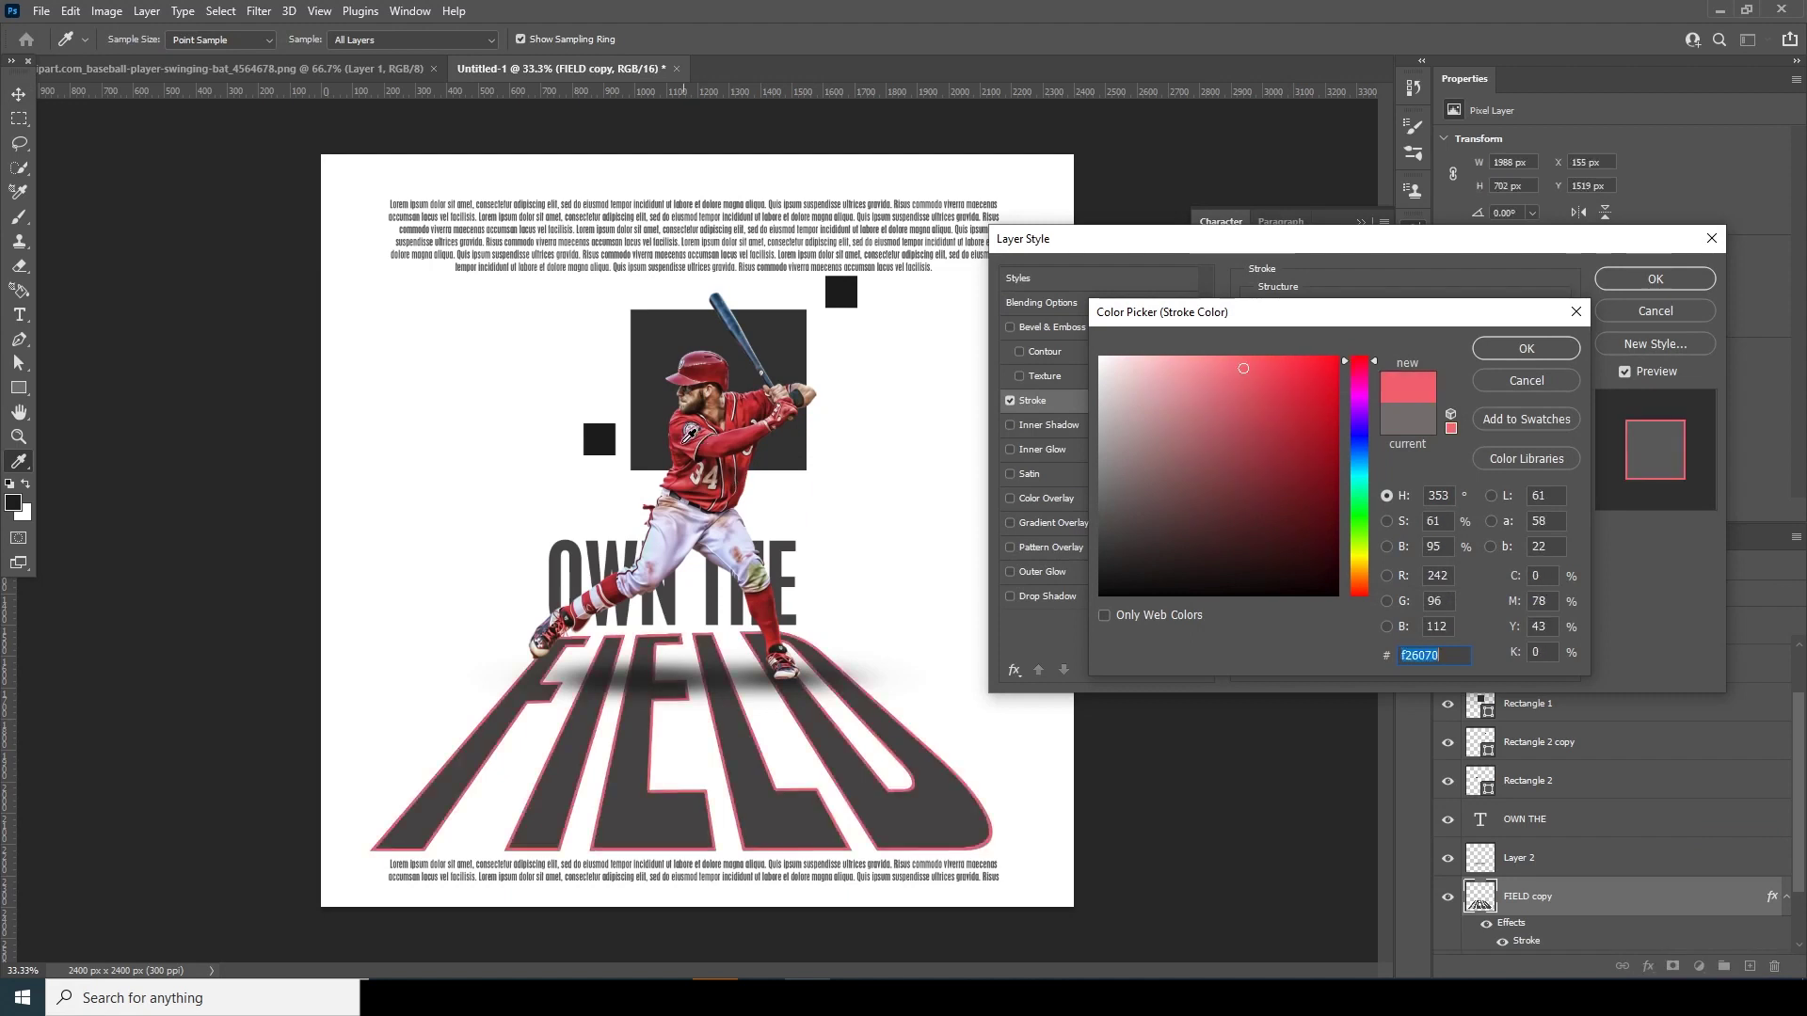
{"action": "left_click", "coordinate": [616, 449]}
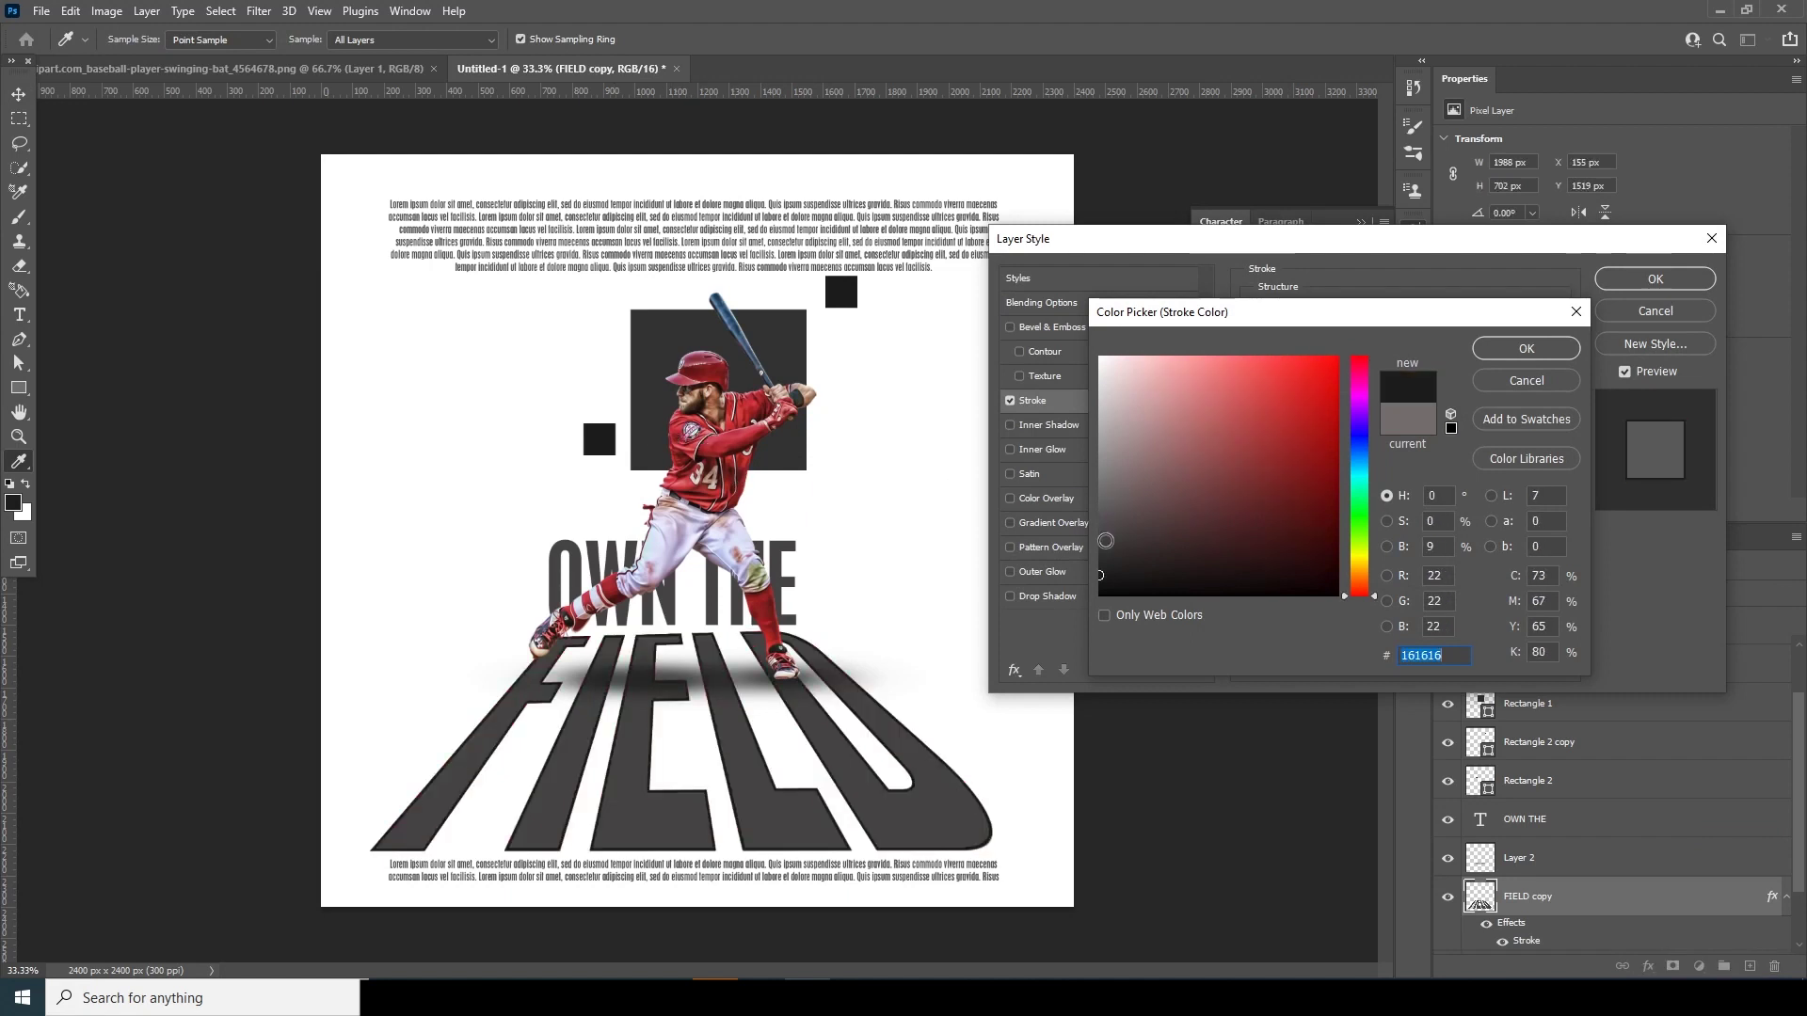
{"action": "left_click_drag", "start_coordinate": [1106, 540], "coordinate": [1117, 498]}
{"action": "left_click", "coordinate": [1526, 348]}
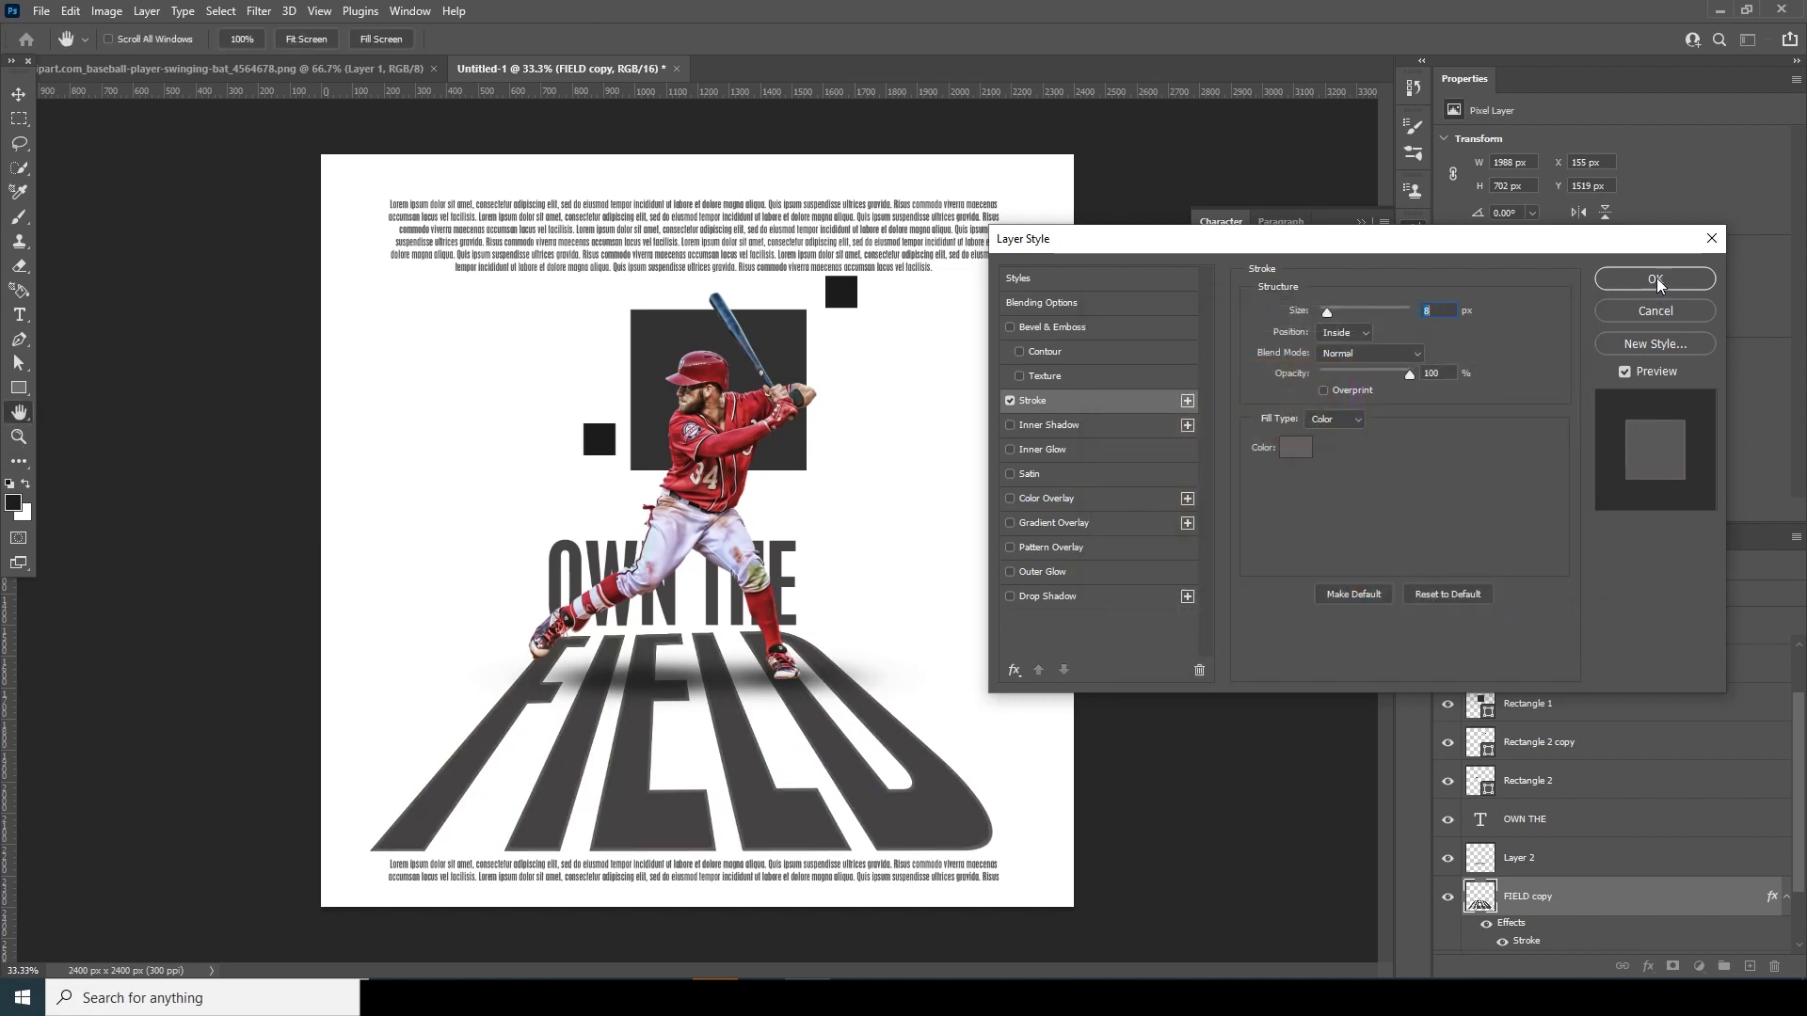
Apply the stroke, then scale the FIELD copy up to about 102% (2042 × 720 px).
{"action": "left_click", "coordinate": [1655, 279]}
{"action": "key", "text": "ctrl+t"}
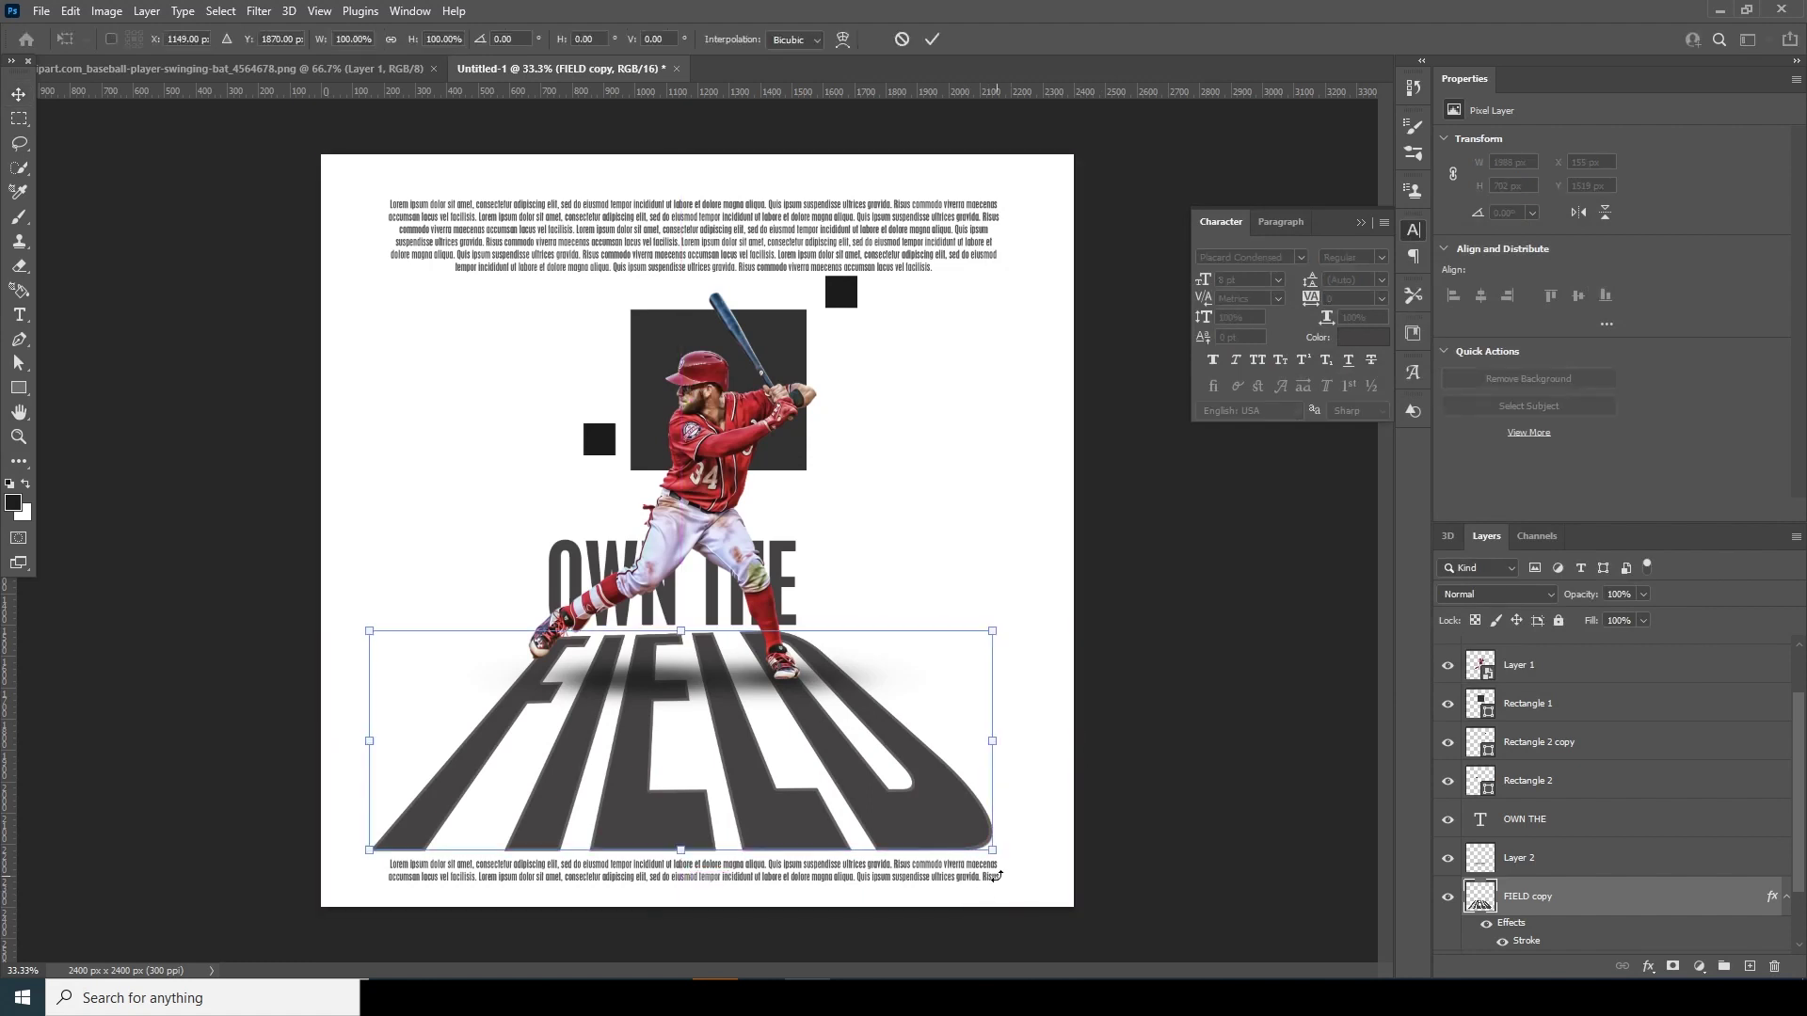
{"action": "left_click_drag", "start_coordinate": [994, 852], "coordinate": [1003, 853]}
{"action": "key", "text": "Return"}
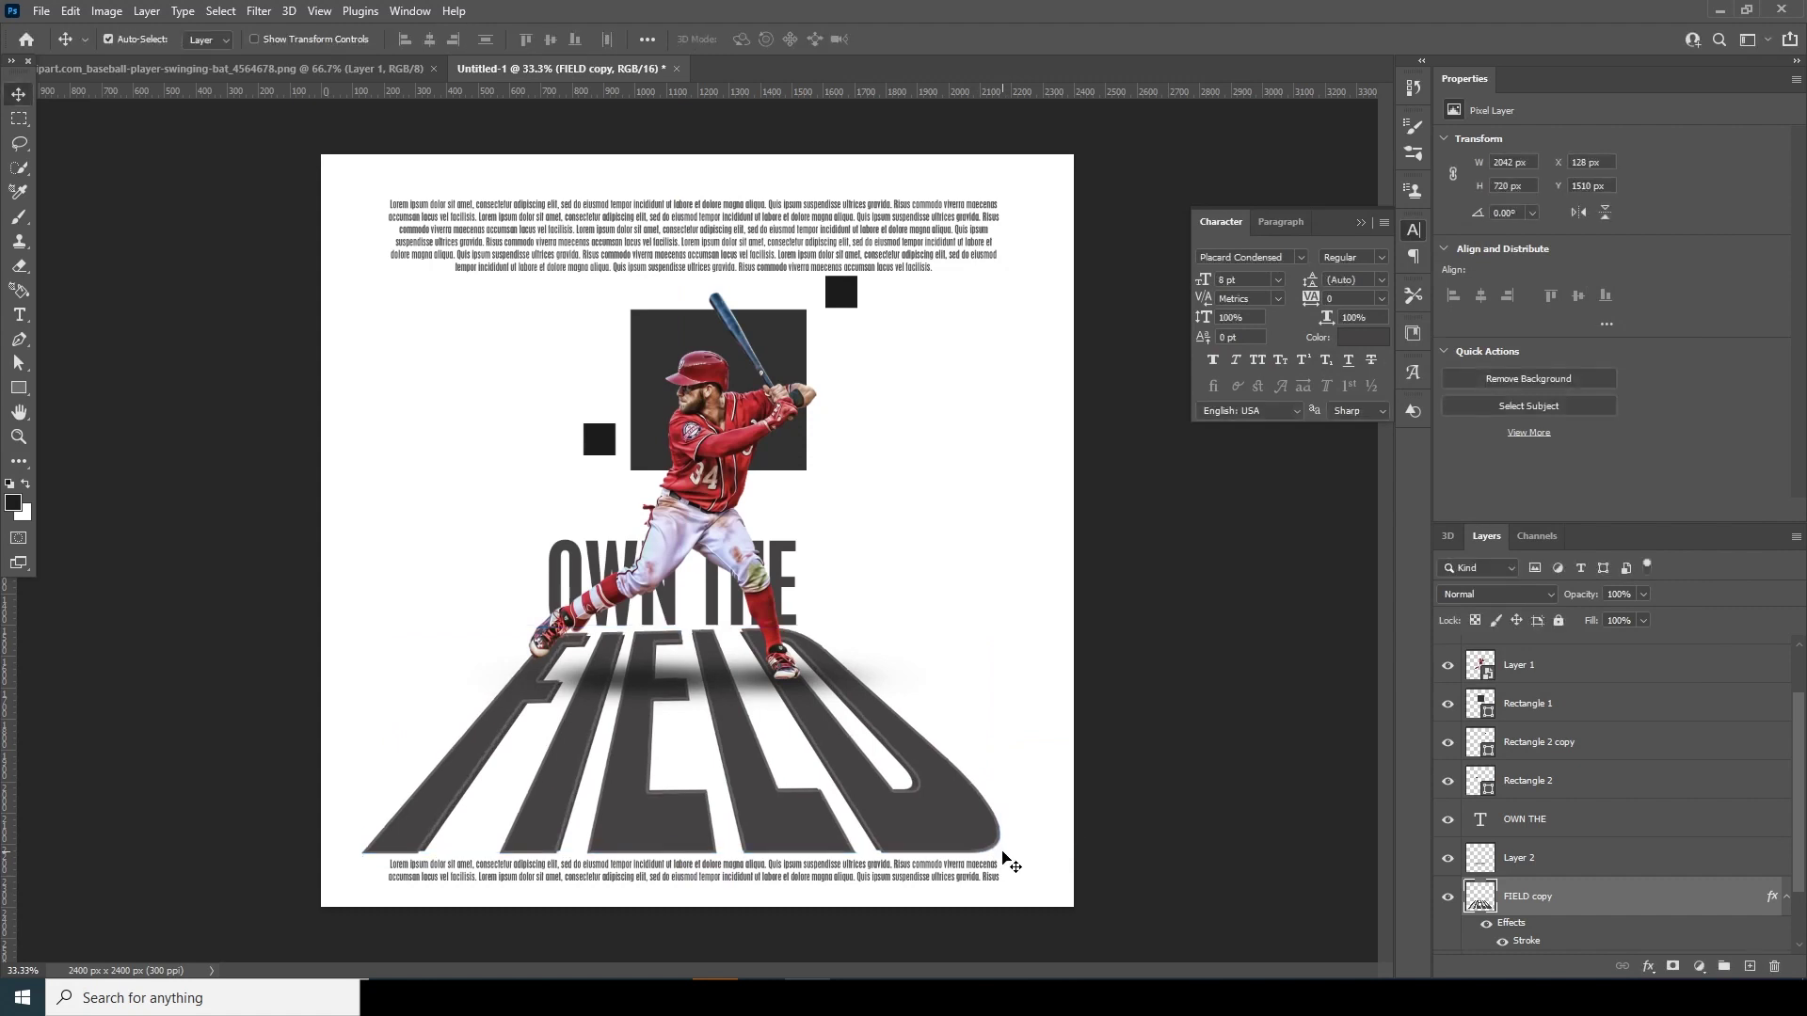
Add a Color Balance adjustment layer above the batter and clip it to him.
{"action": "left_click", "coordinate": [720, 459]}
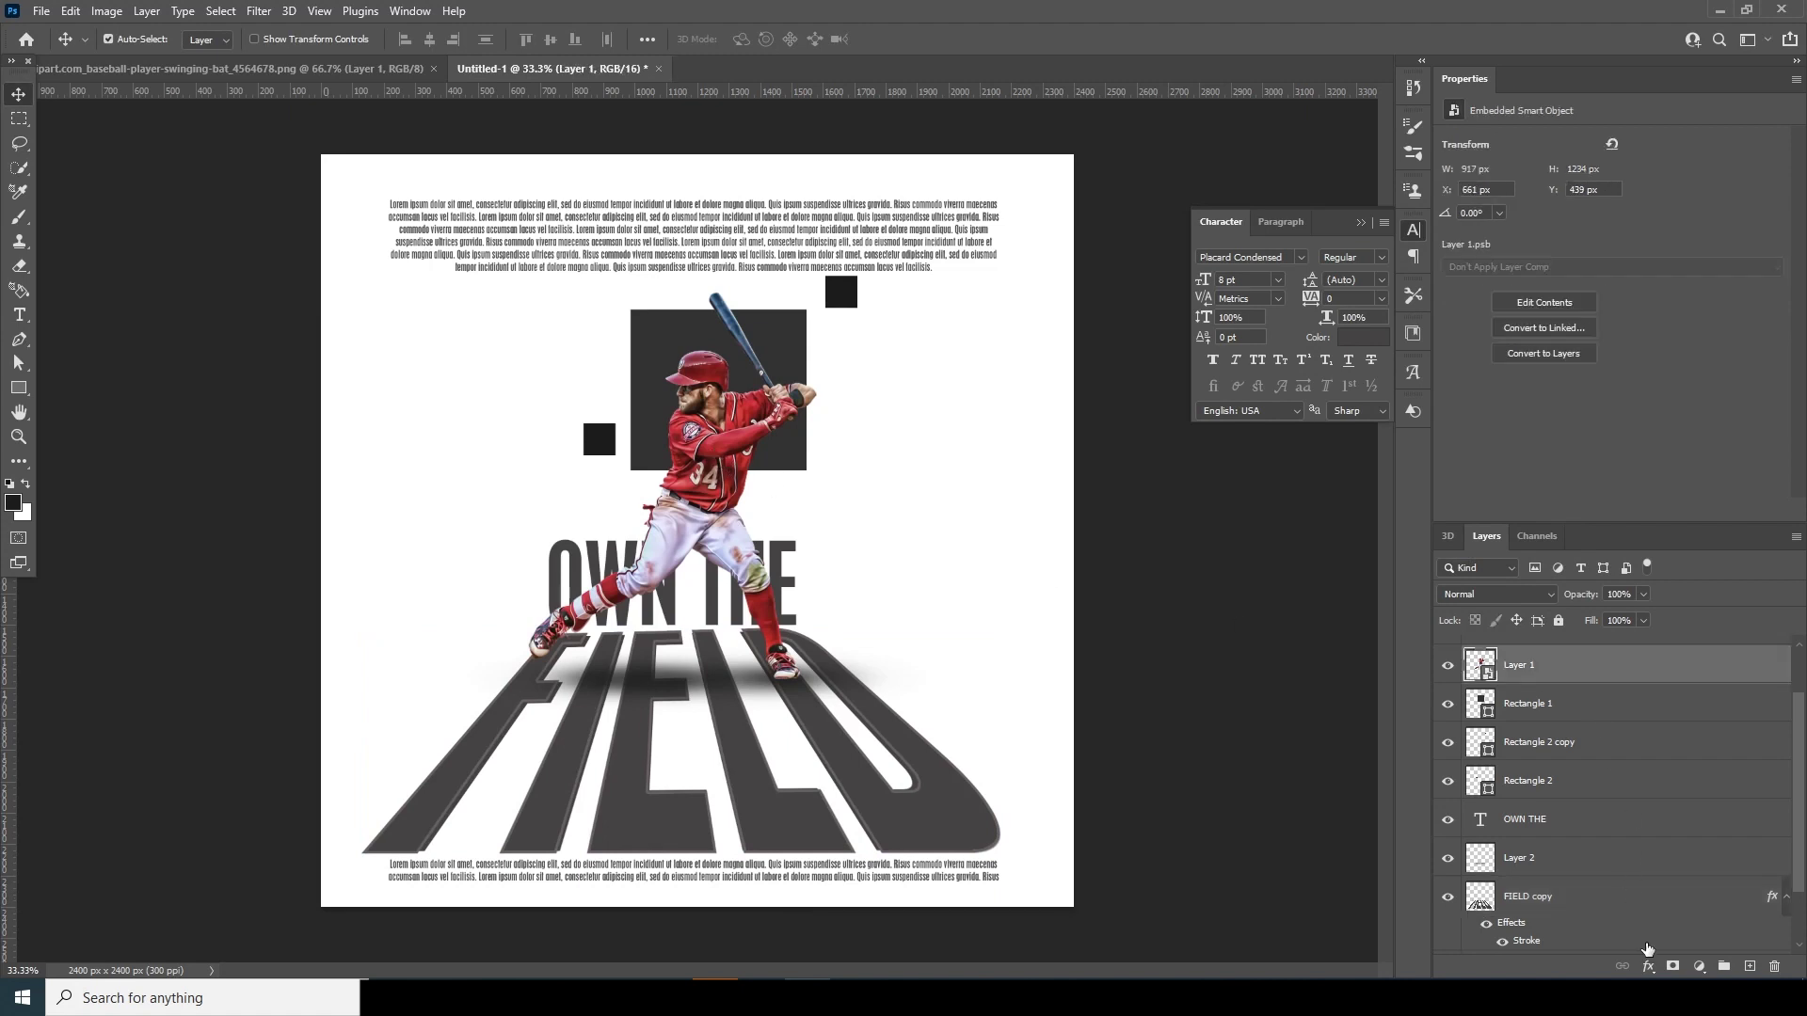
{"action": "left_click", "coordinate": [1698, 966]}
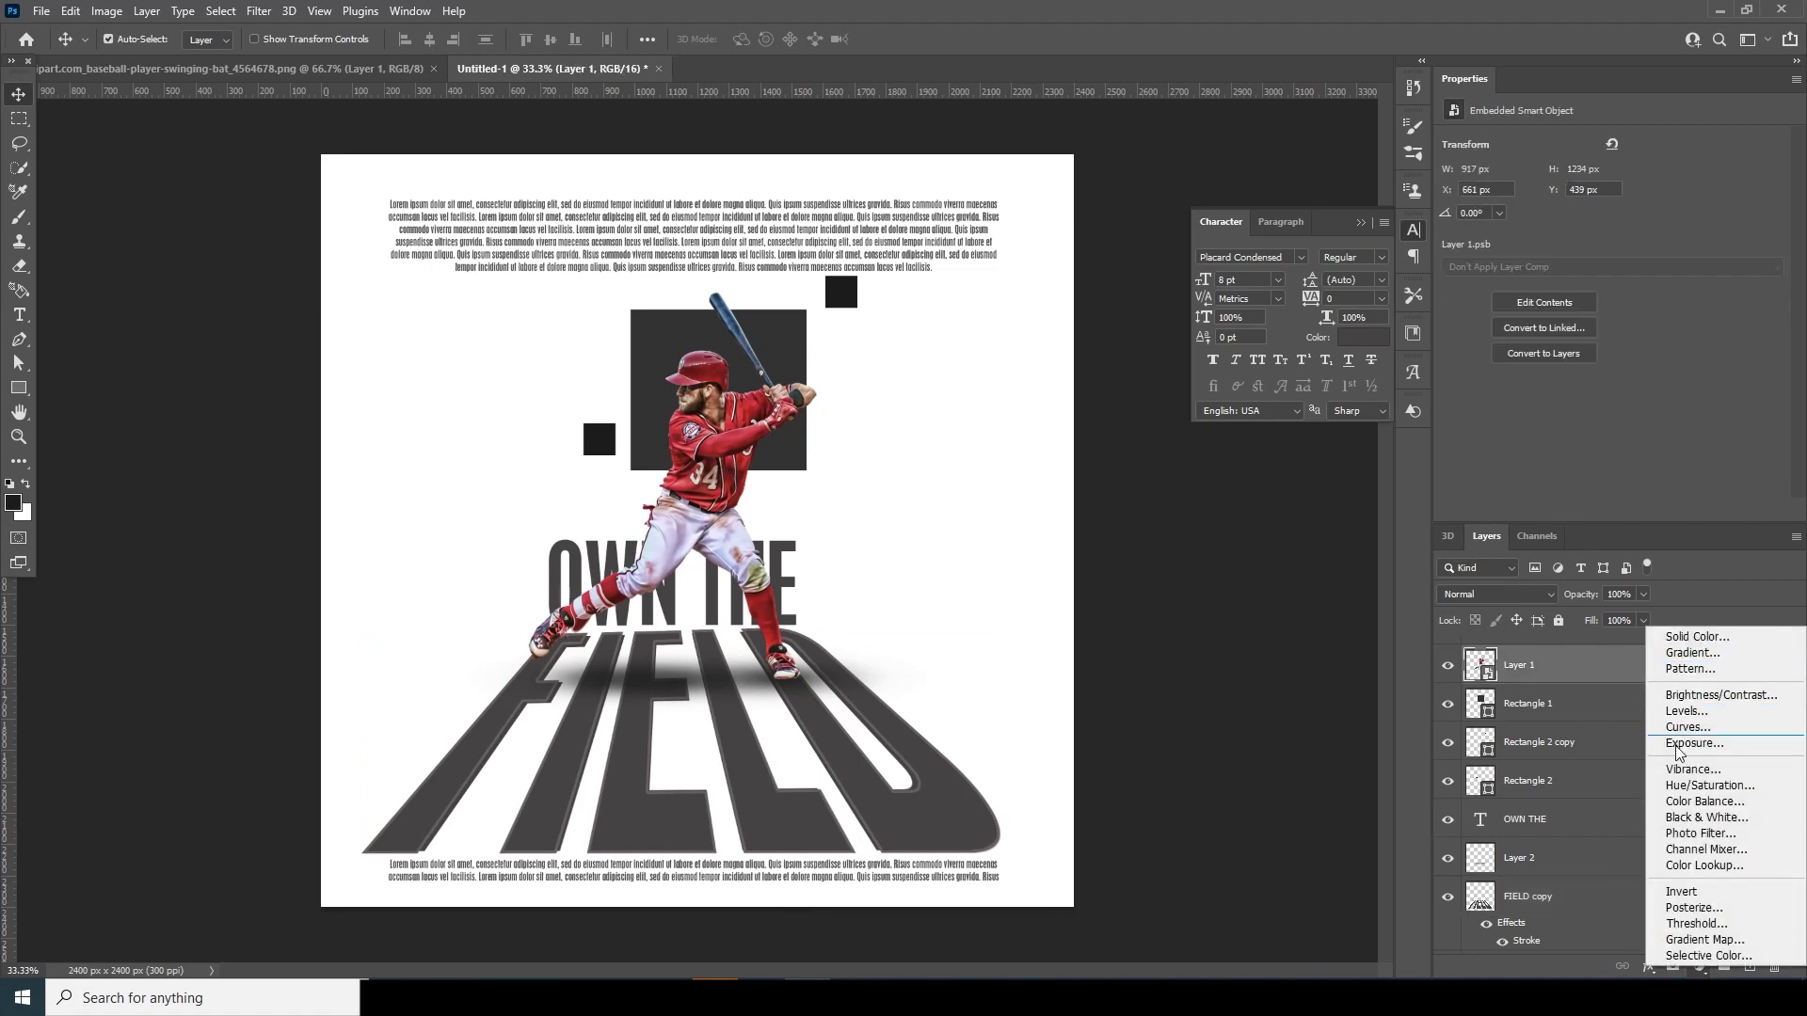
{"action": "left_click", "coordinate": [1683, 804]}
{"action": "right_click", "coordinate": [1577, 672]}
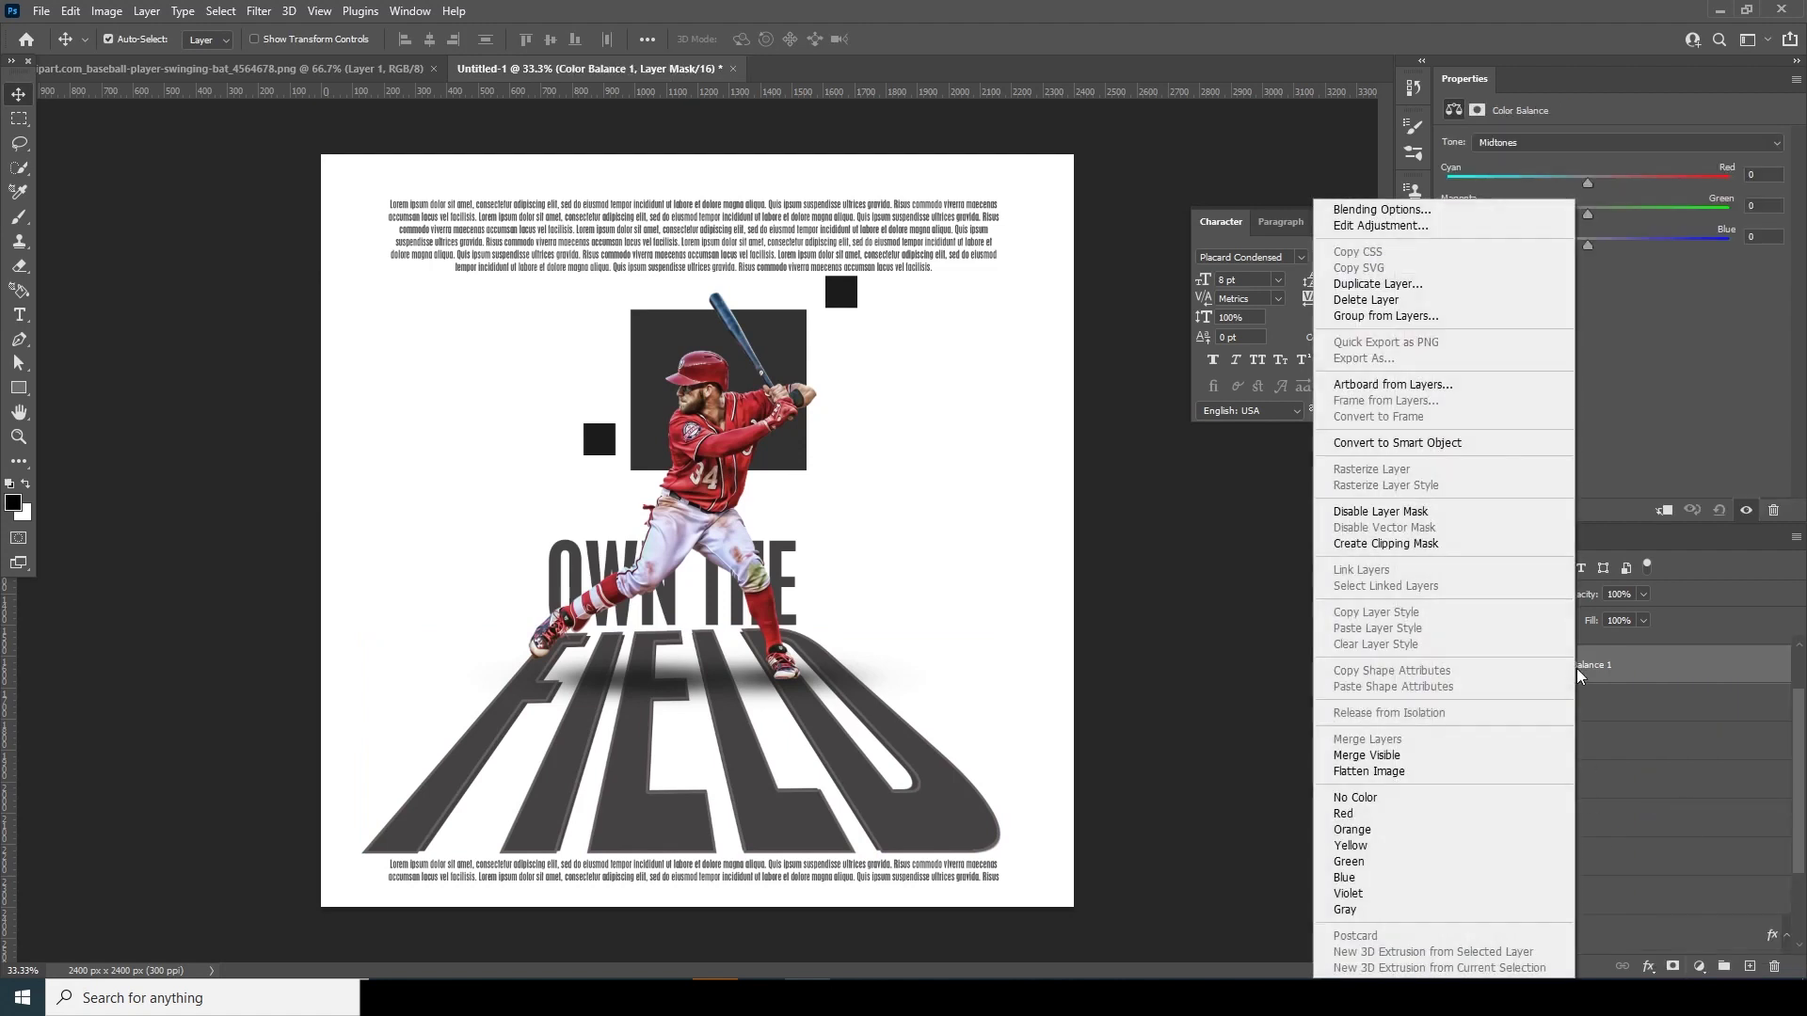
{"action": "left_click", "coordinate": [1419, 544]}
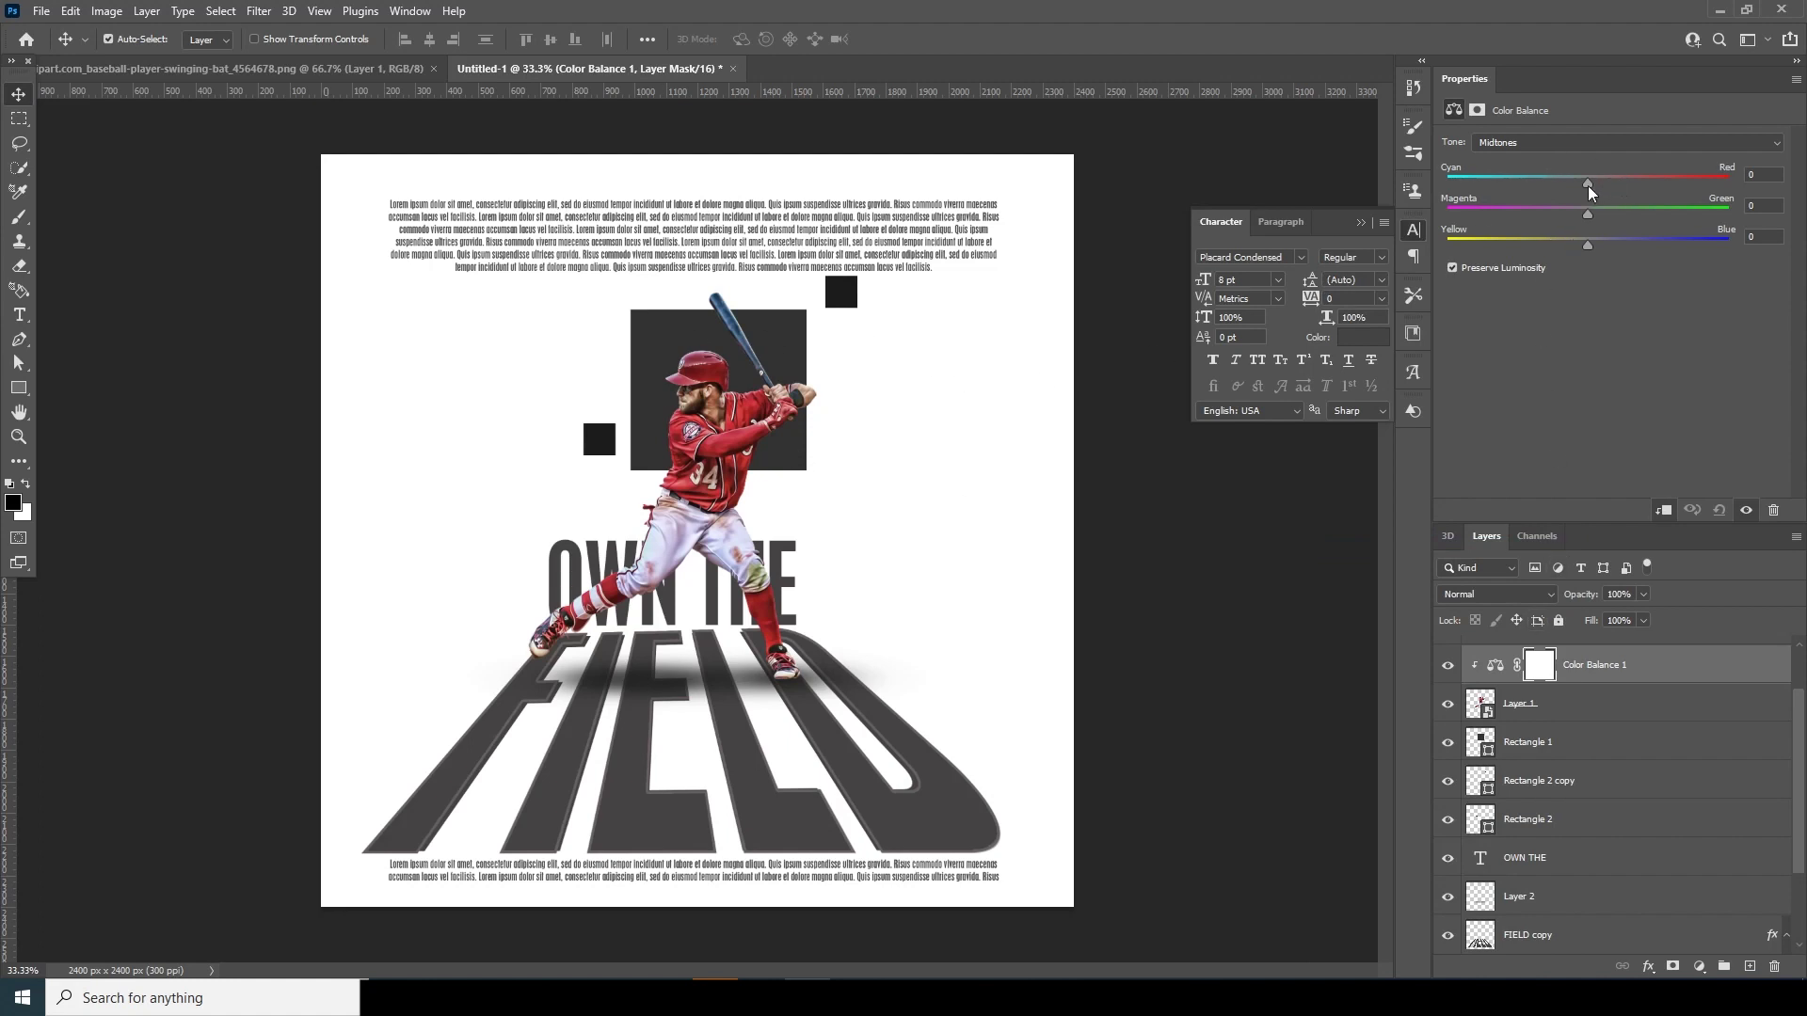
Set the Color Balance midtones to about +74 red, -25 magenta, -6 yellow.
{"action": "left_click_drag", "start_coordinate": [1588, 184], "coordinate": [1641, 182]}
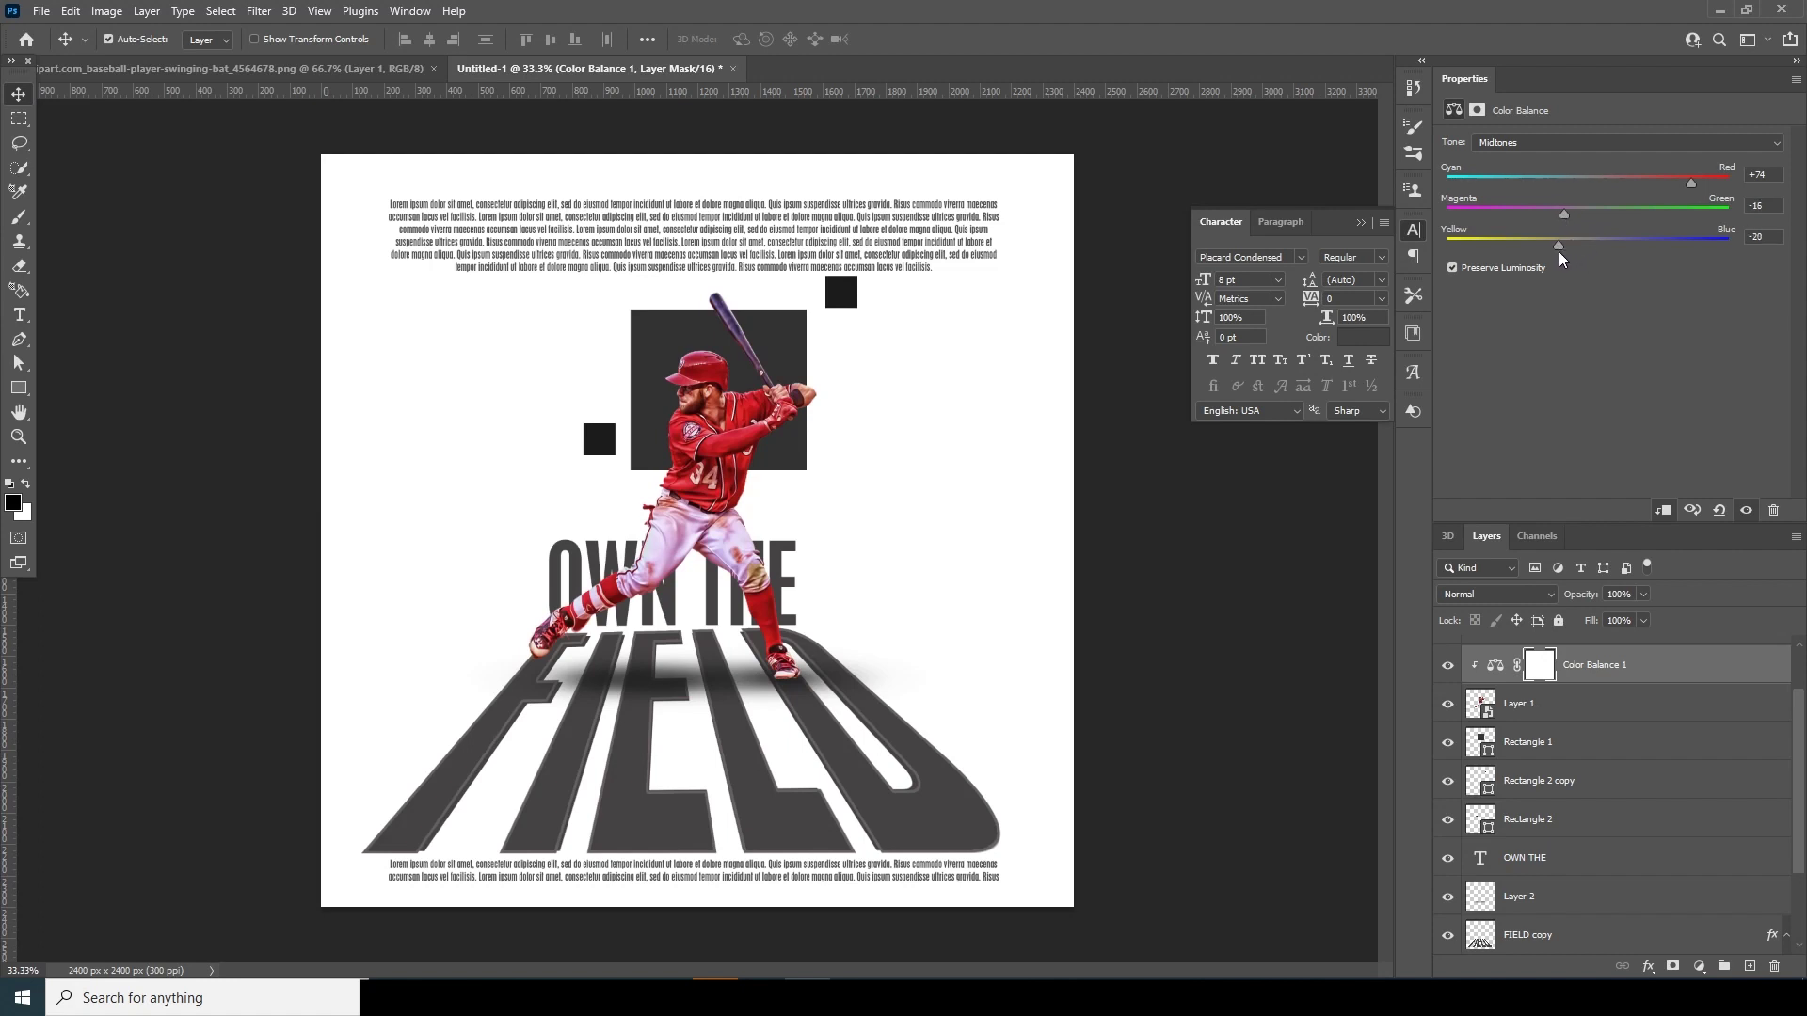
{"action": "left_click_drag", "start_coordinate": [1558, 251], "coordinate": [1605, 247]}
{"action": "left_click", "coordinate": [892, 494]}
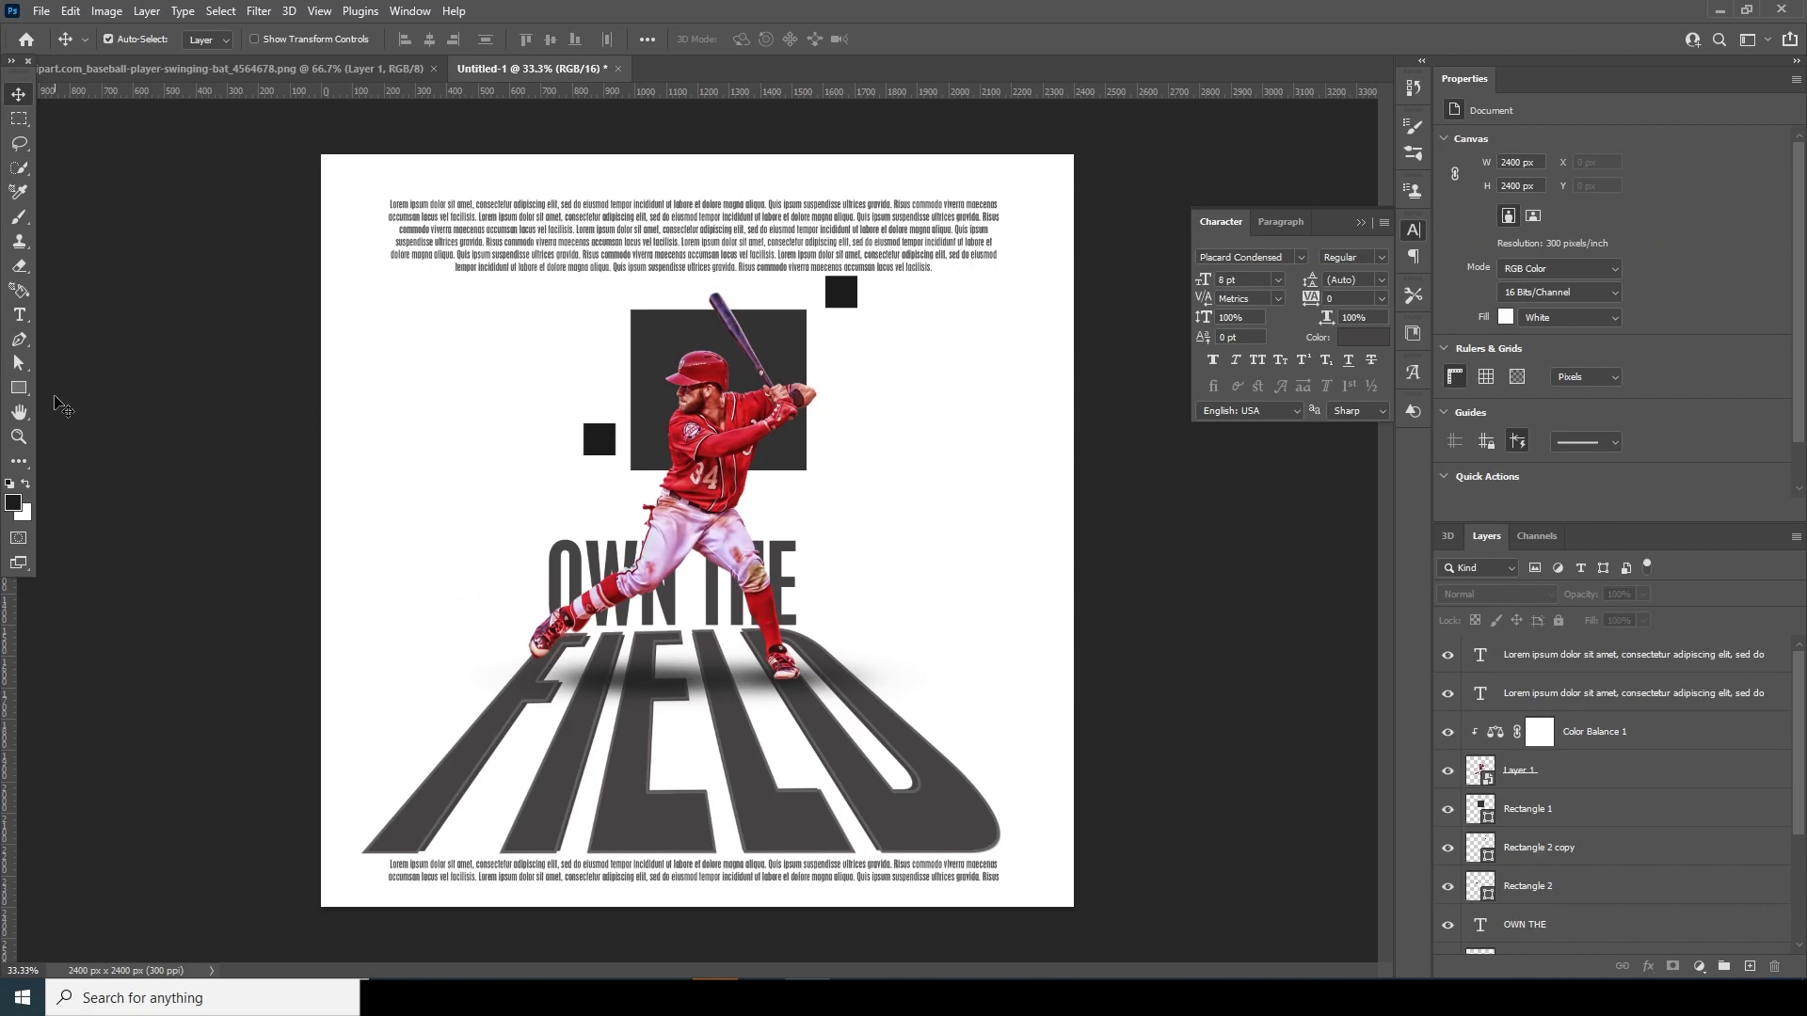
Draw several small squares, including a 72 px one, left of the player.
{"action": "left_click", "coordinate": [23, 394]}
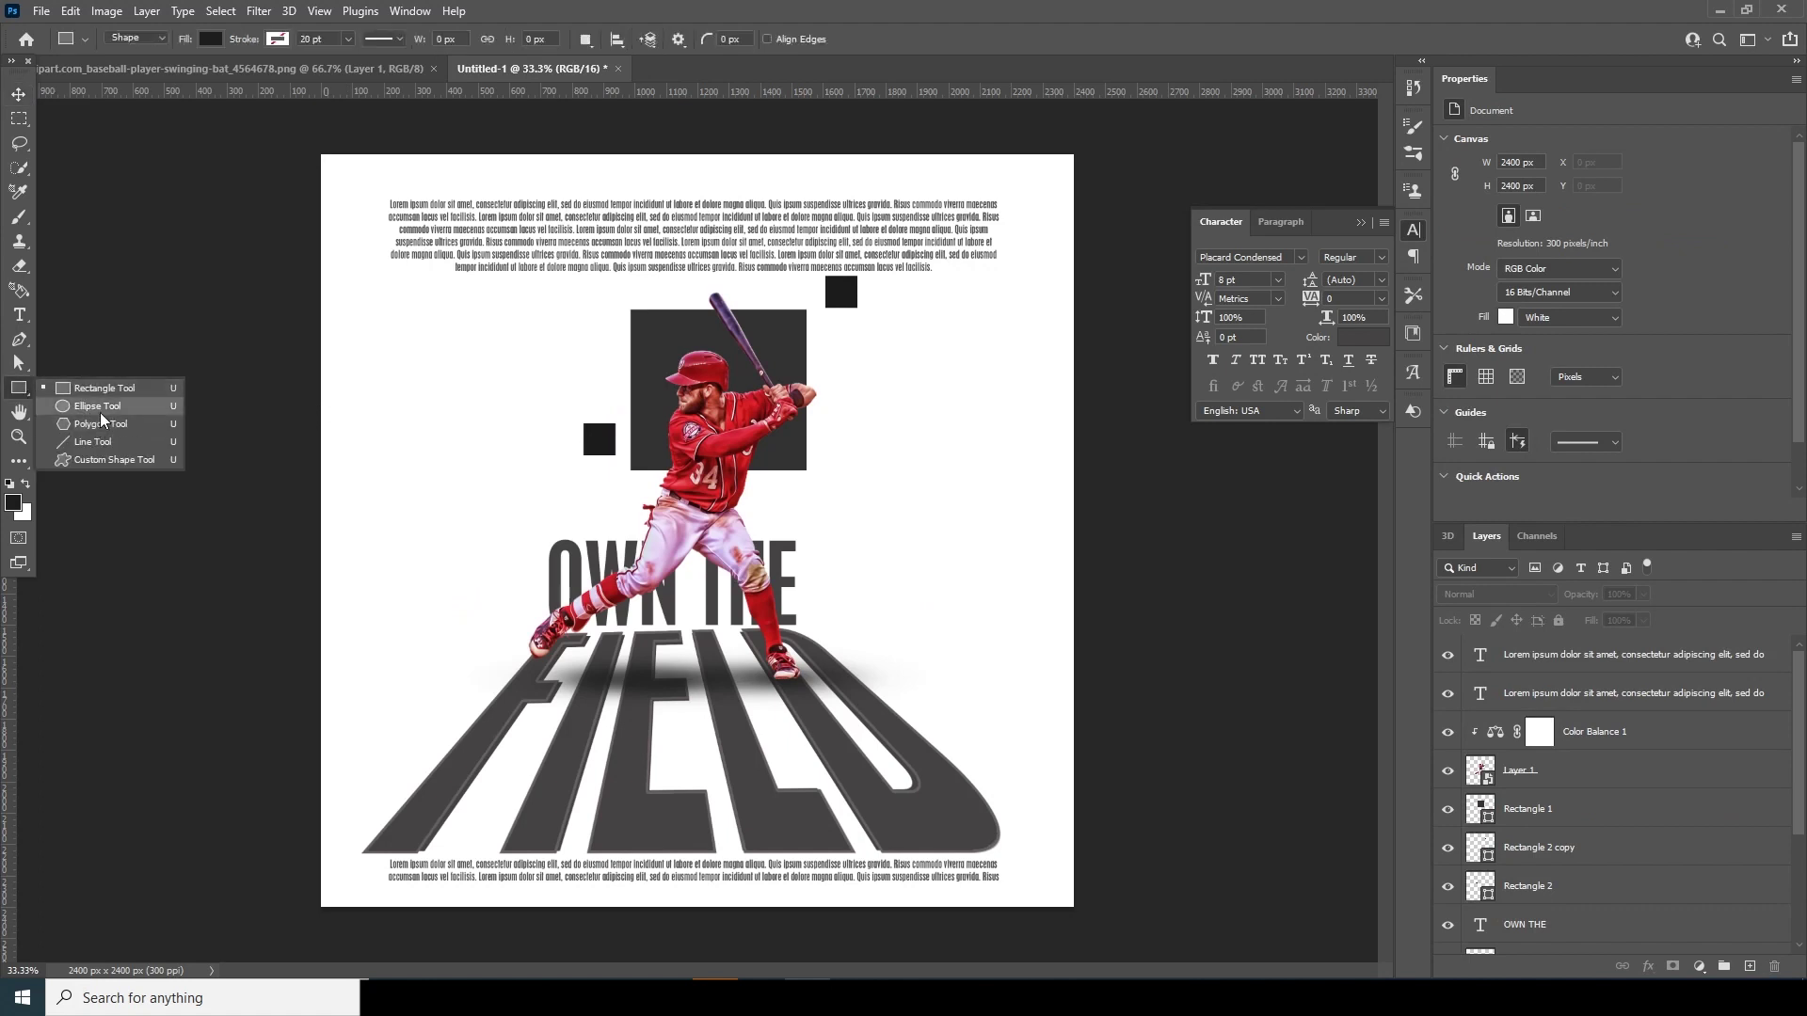
{"action": "left_click", "coordinate": [104, 389]}
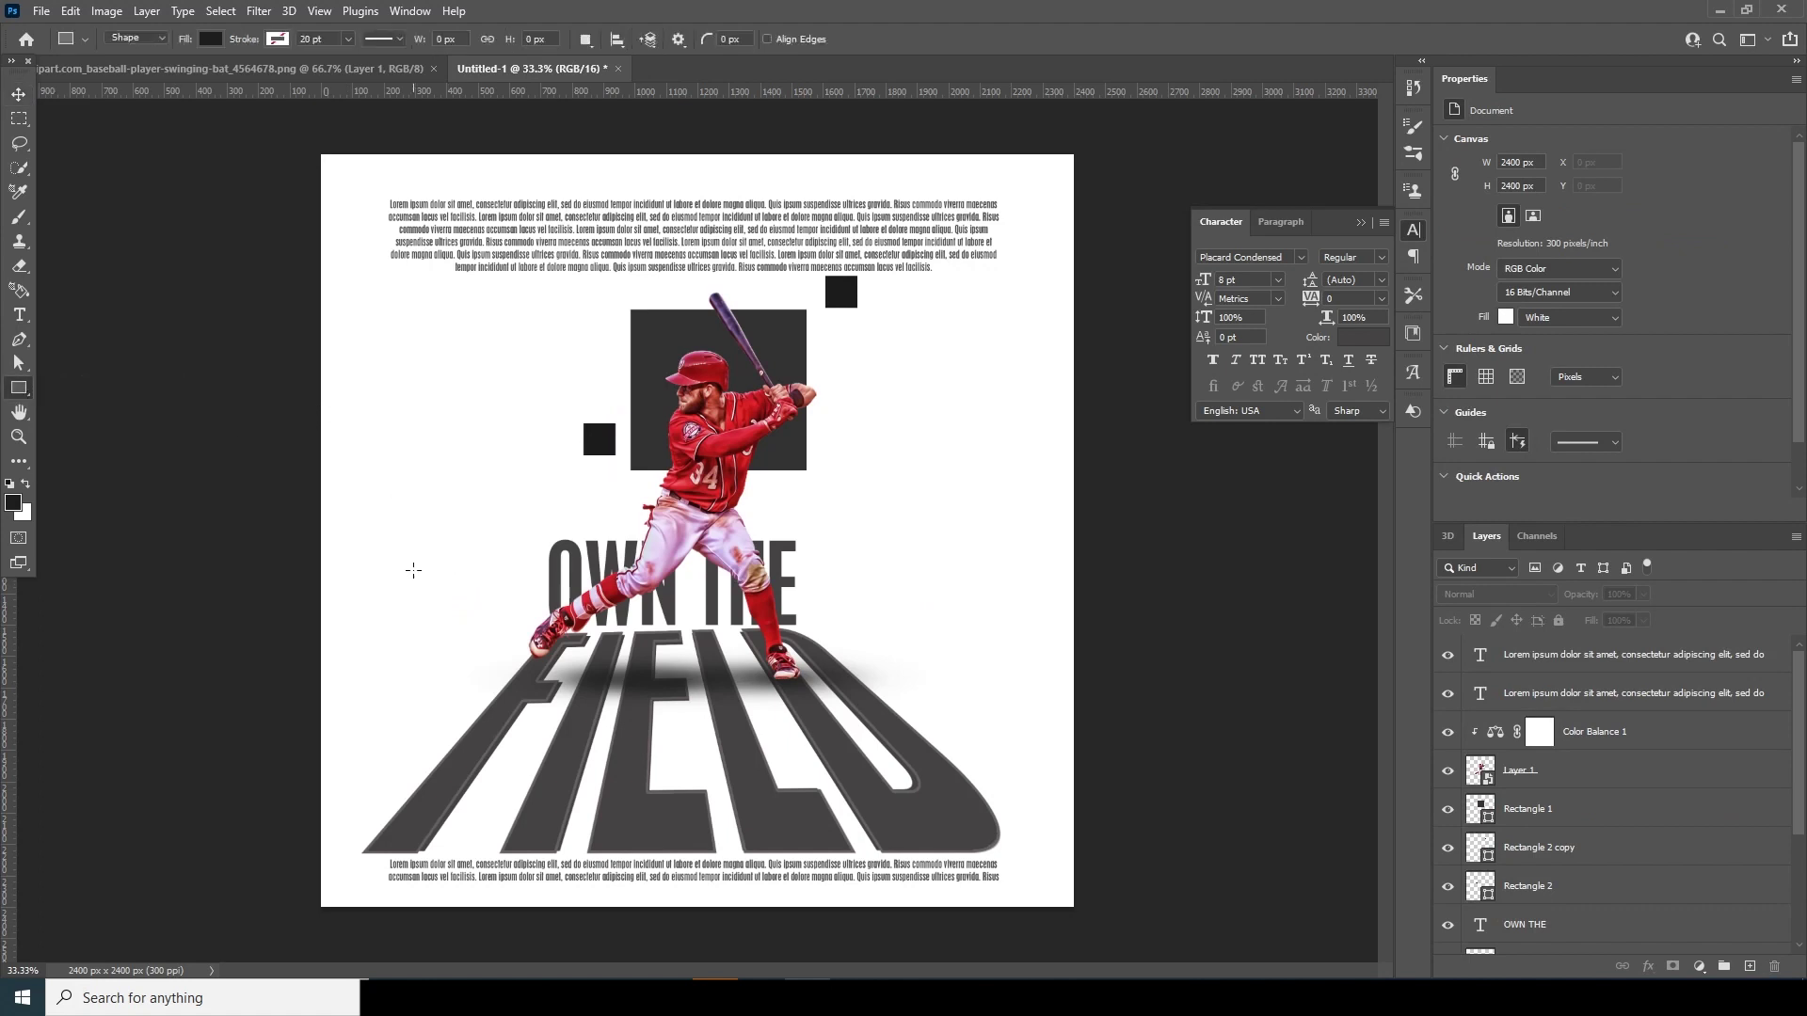
{"action": "mouse_move", "coordinate": [413, 570]}
{"action": "left_mouse_down"}
{"action": "mouse_move", "coordinate": [430, 603]}
{"action": "mouse_move", "coordinate": [512, 601]}
{"action": "left_mouse_up"}
{"action": "left_click", "coordinate": [358, 500]}
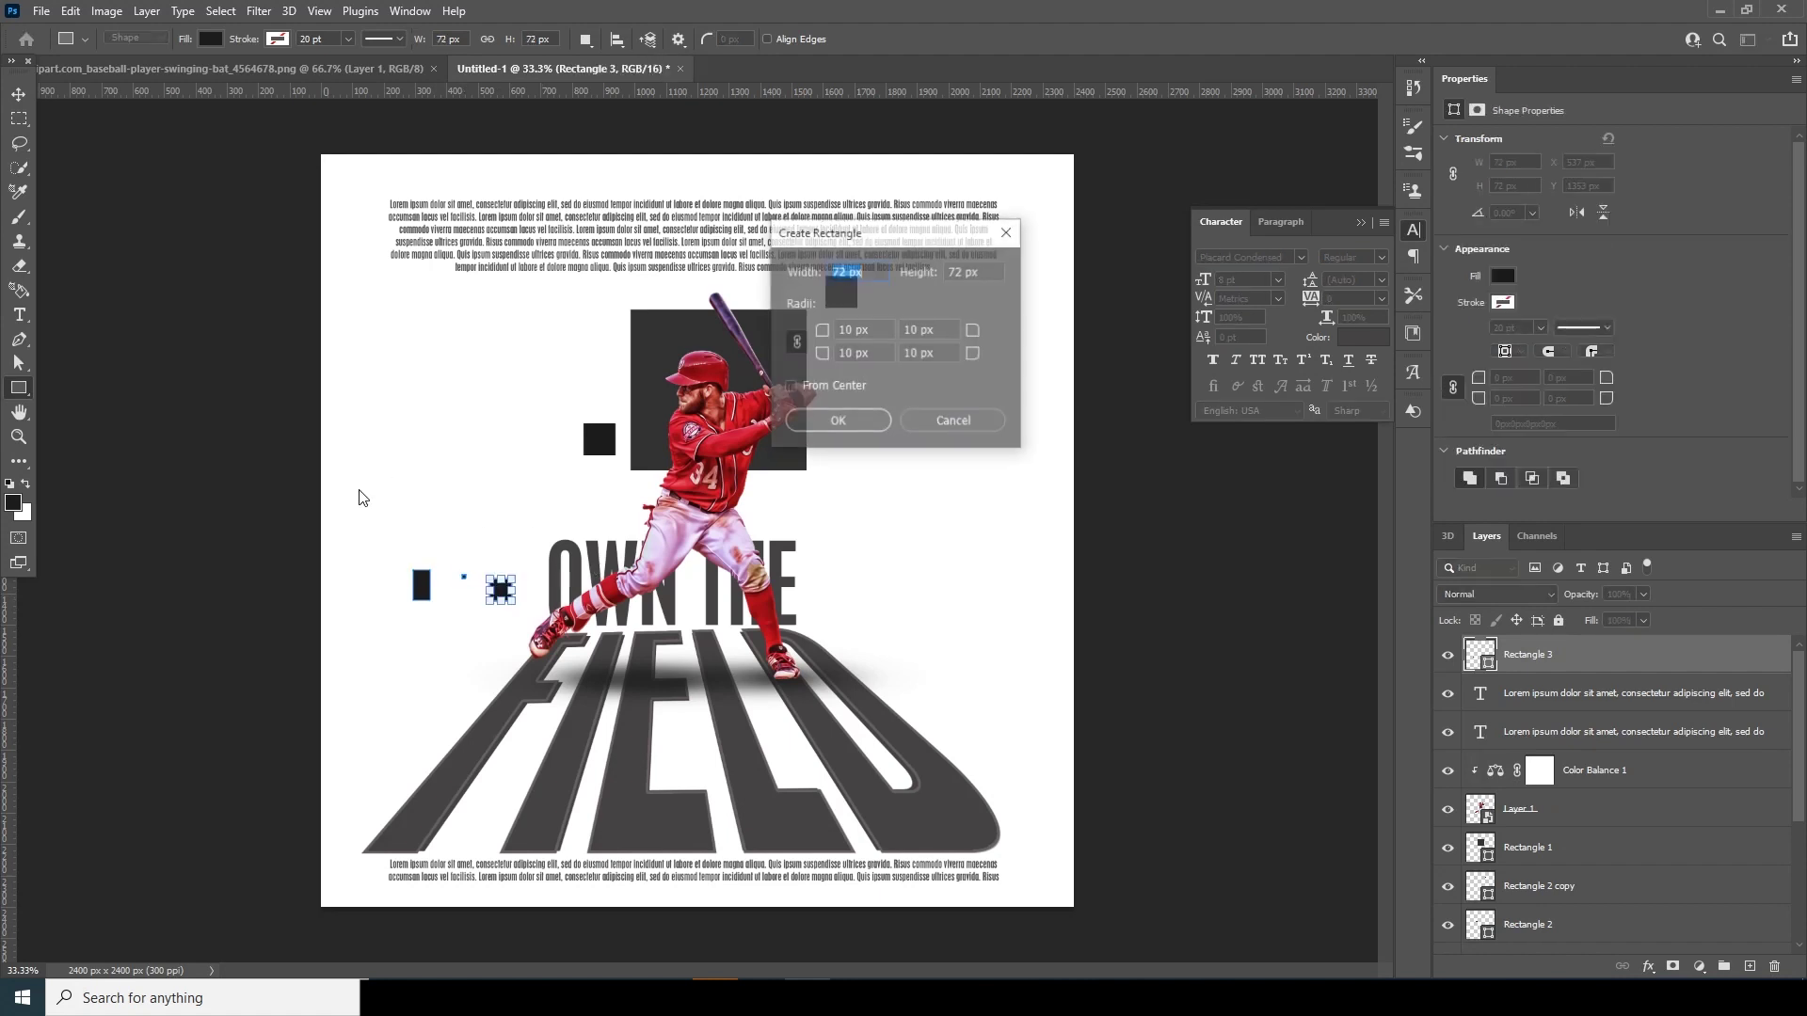
{"action": "left_click", "coordinate": [885, 425]}
{"action": "mouse_move", "coordinate": [419, 478]}
{"action": "left_mouse_down"}
{"action": "mouse_move", "coordinate": [496, 479]}
{"action": "mouse_move", "coordinate": [605, 516]}
{"action": "mouse_move", "coordinate": [779, 518]}
{"action": "left_mouse_up"}
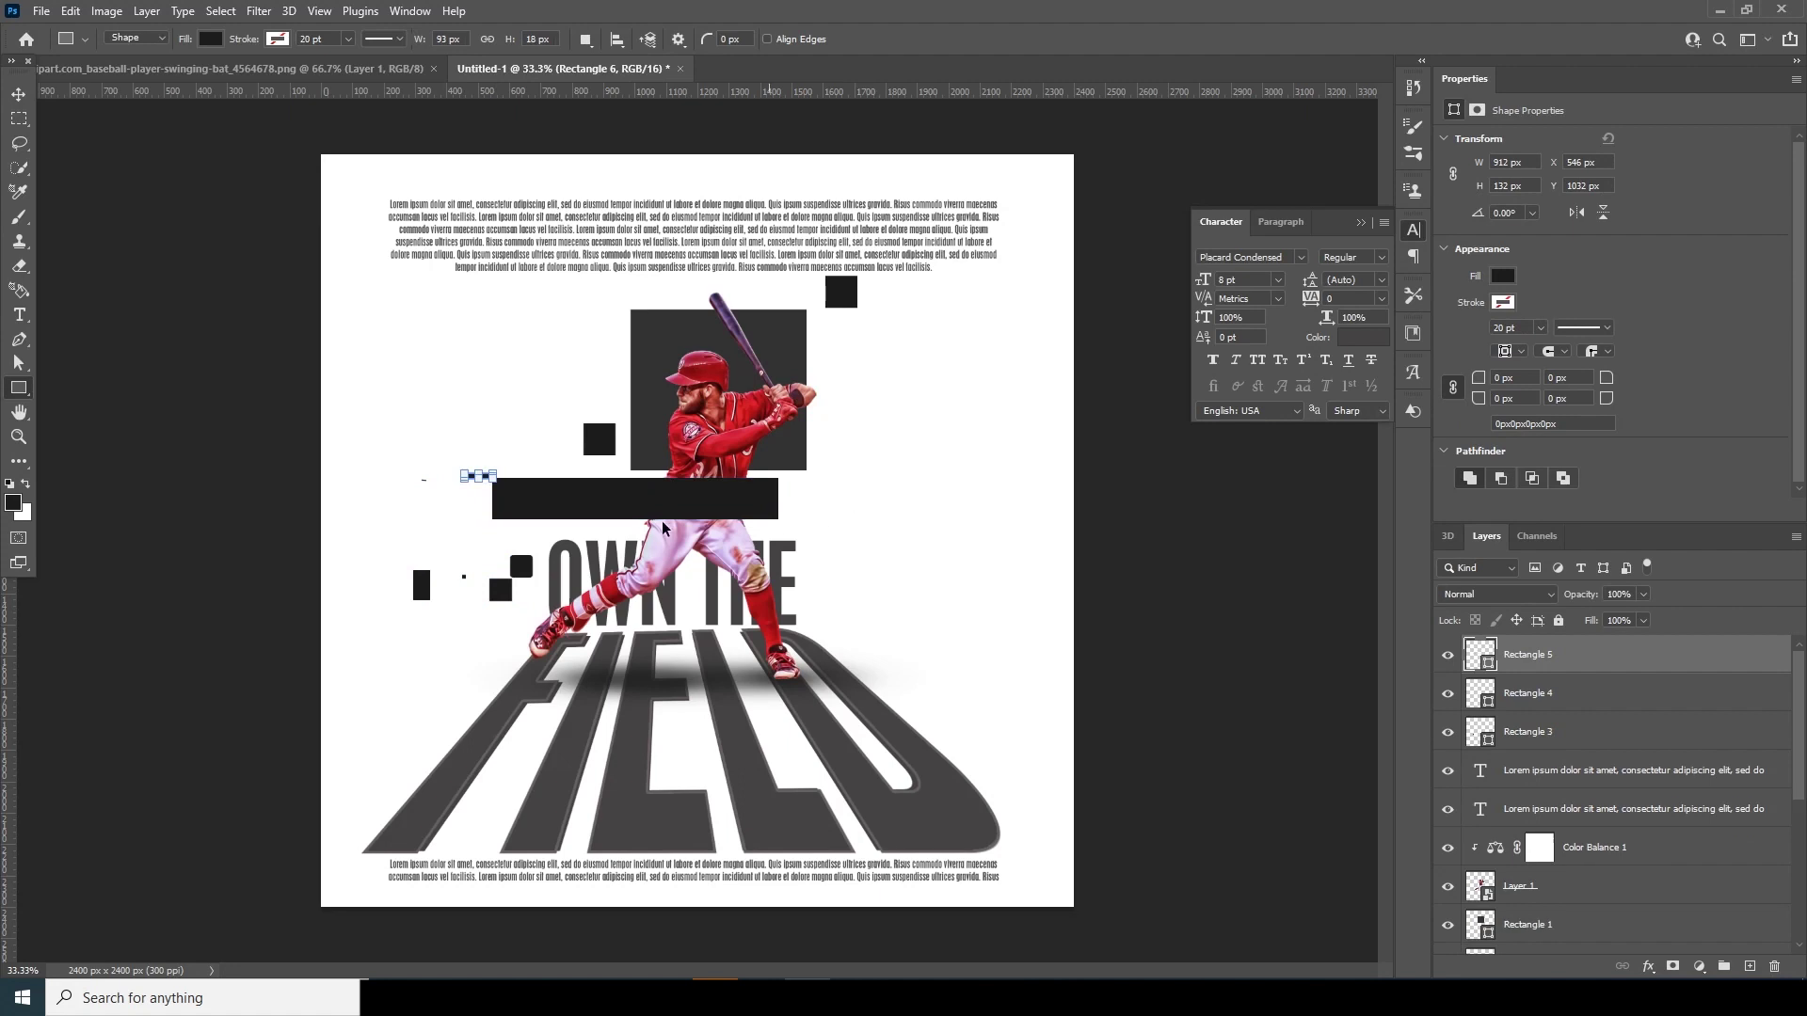
{"action": "key", "text": "ctrl+z"}
{"action": "mouse_move", "coordinate": [370, 503]}
{"action": "left_mouse_down"}
{"action": "mouse_move", "coordinate": [411, 554]}
{"action": "mouse_move", "coordinate": [386, 602]}
{"action": "mouse_move", "coordinate": [412, 660]}
{"action": "left_mouse_up"}
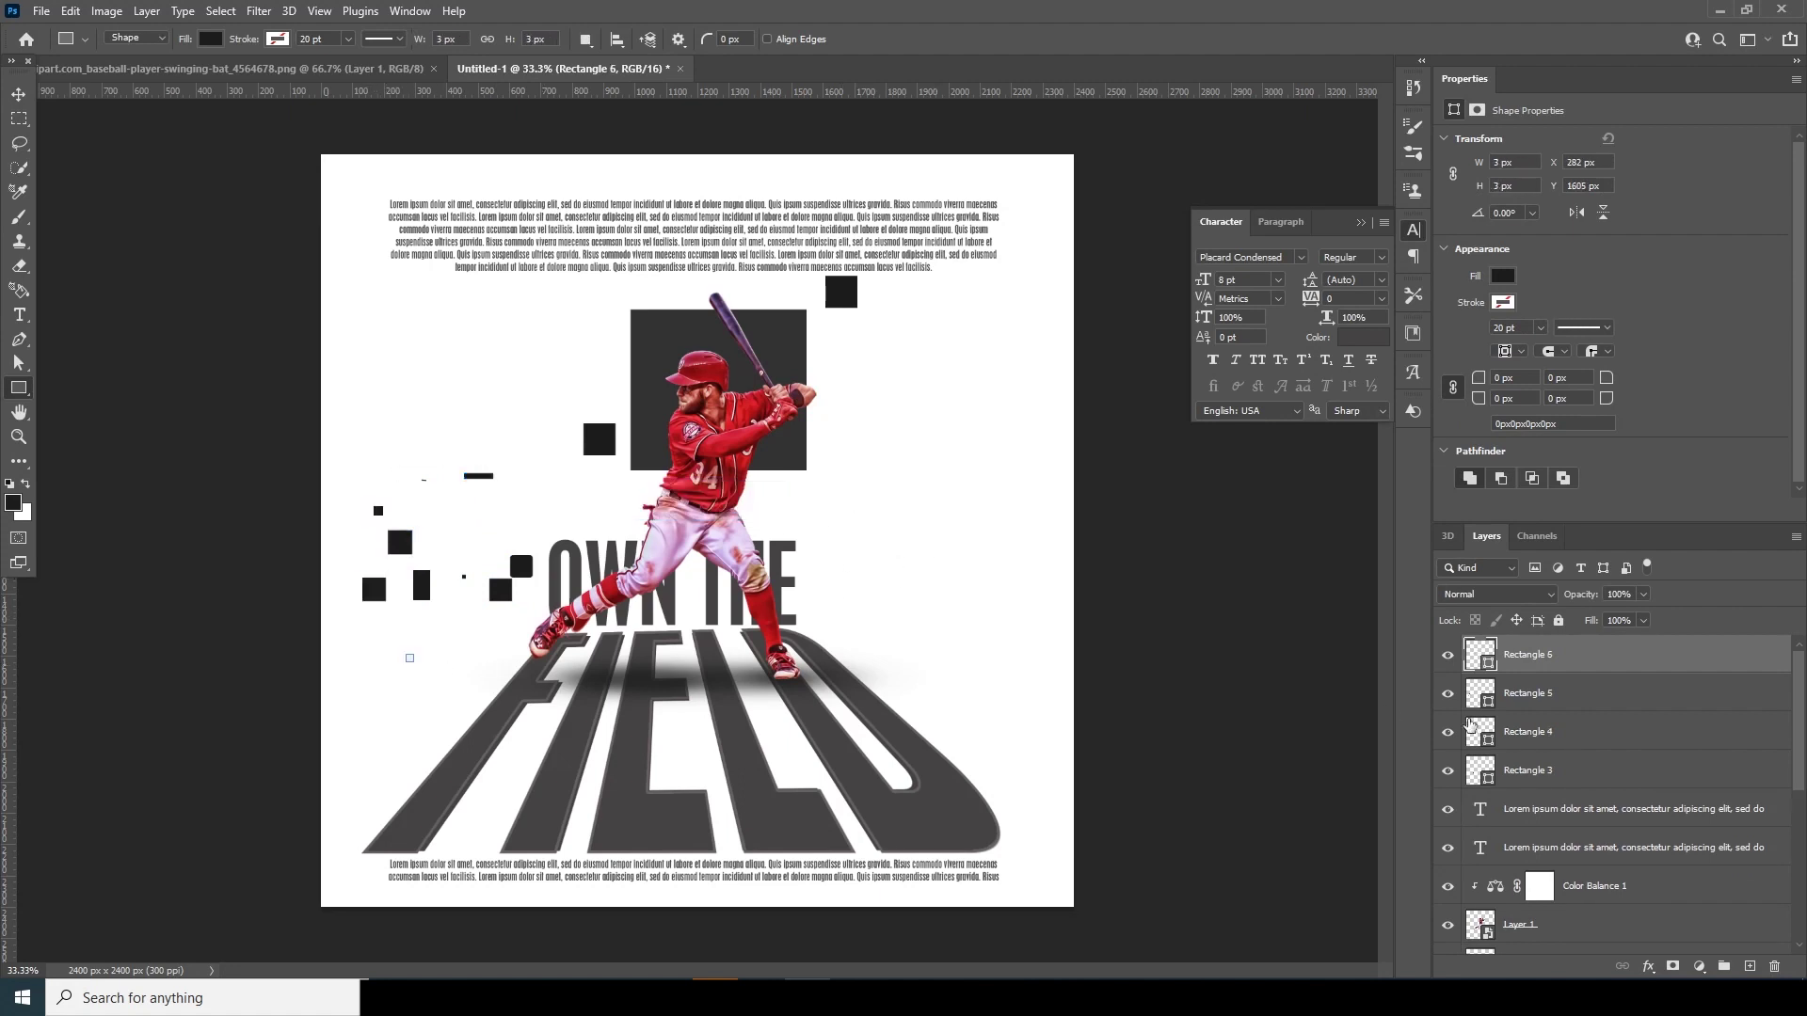
Select the square layers and fade them to 21% opacity.
{"action": "left_click", "coordinate": [1642, 593]}
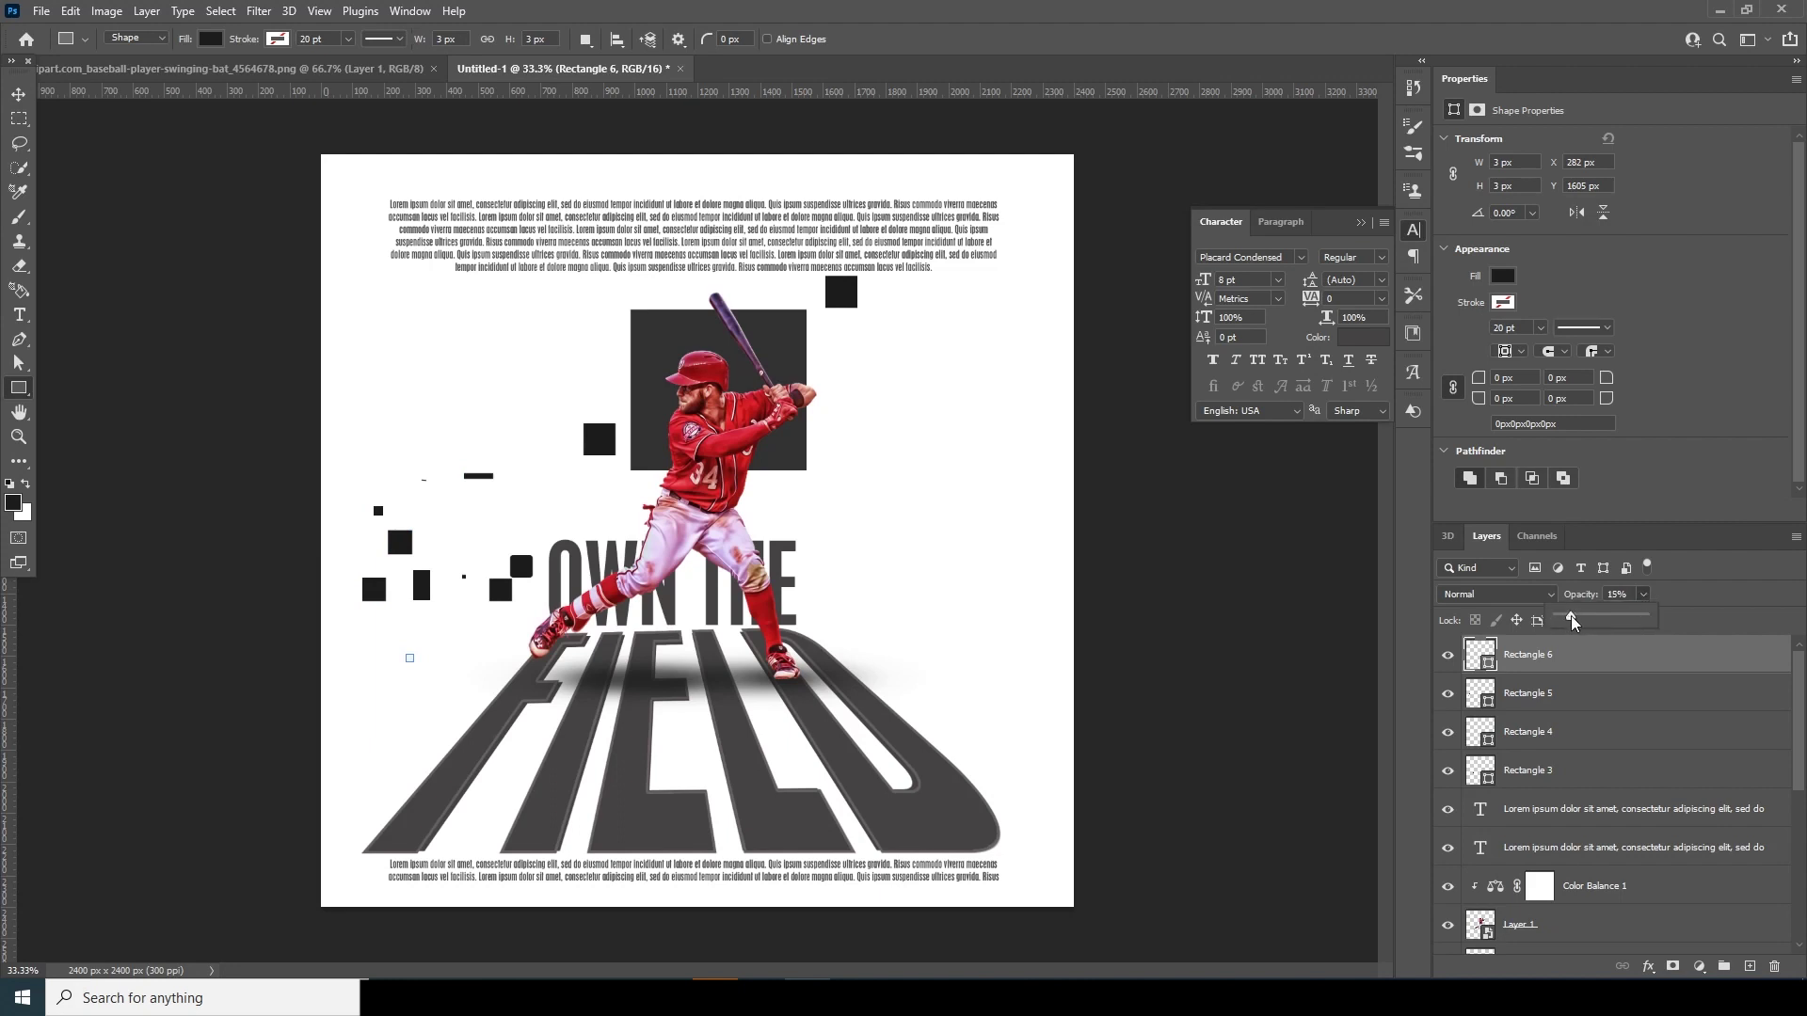
{"action": "left_click", "coordinate": [1489, 672]}
{"action": "left_click", "coordinate": [1447, 655]}
{"action": "left_click", "coordinate": [1447, 655]}
{"action": "left_click", "coordinate": [1472, 696]}
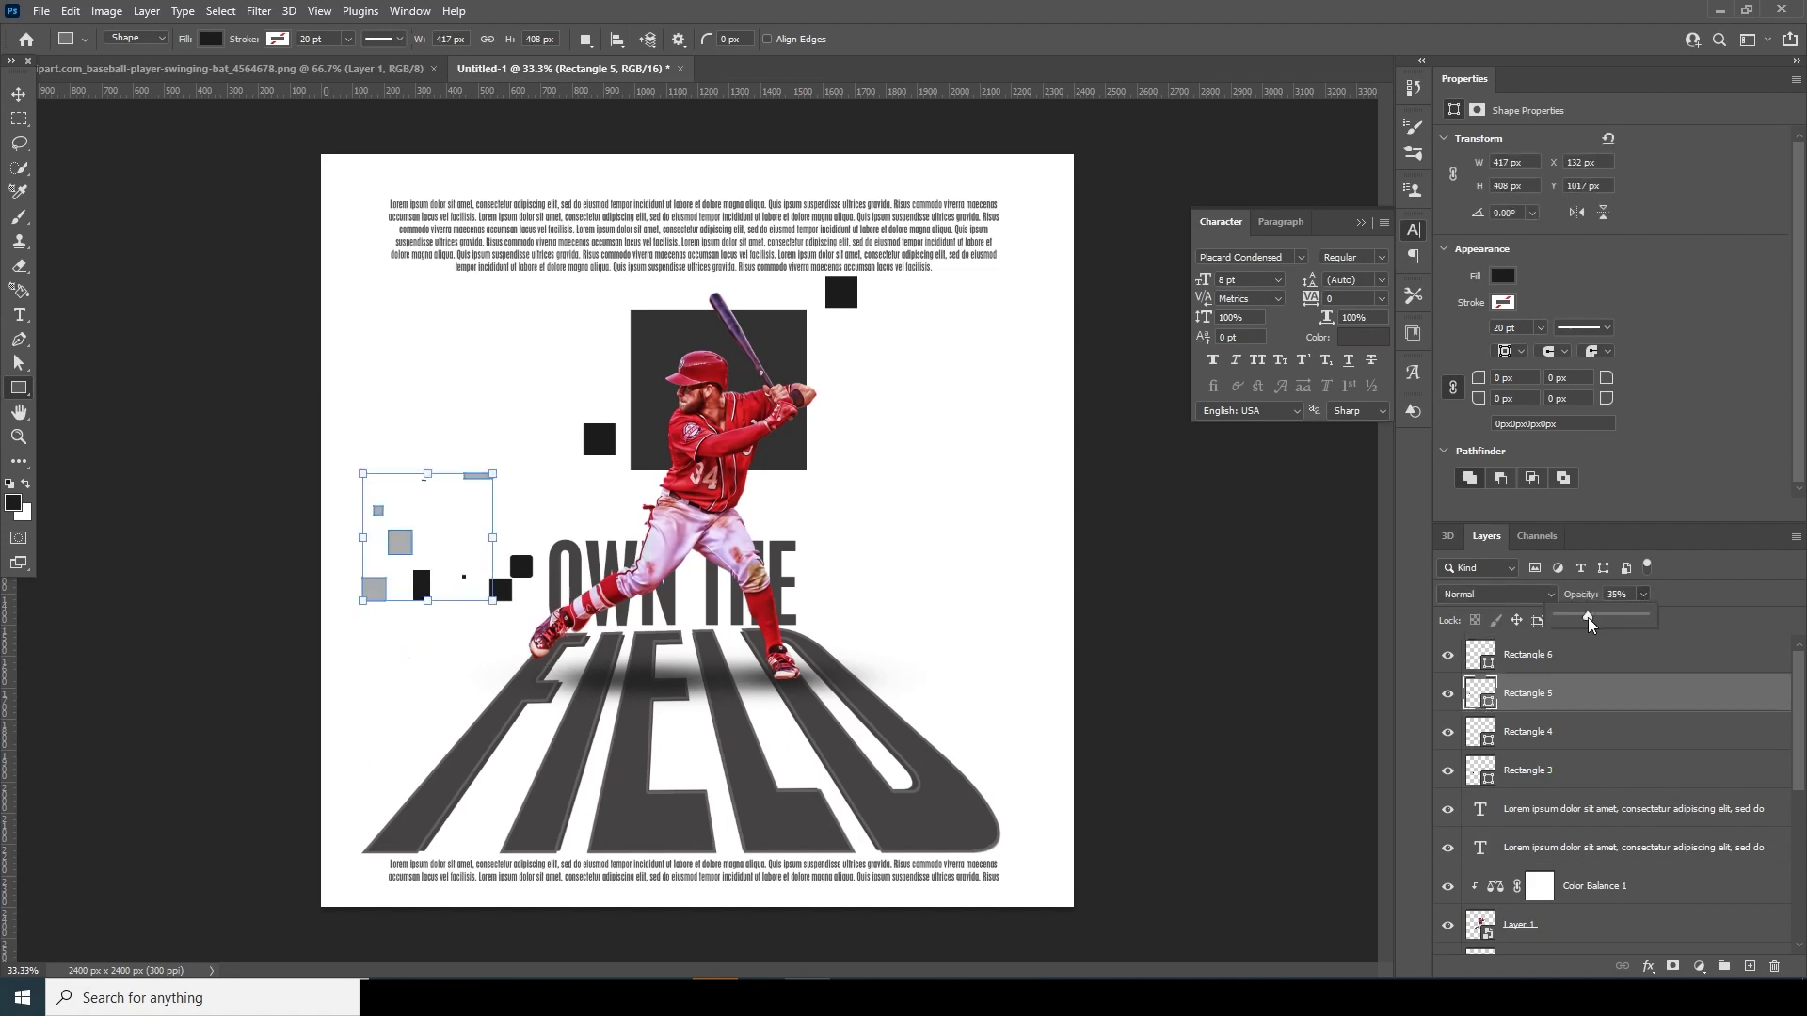
{"action": "left_click", "coordinate": [18, 94]}
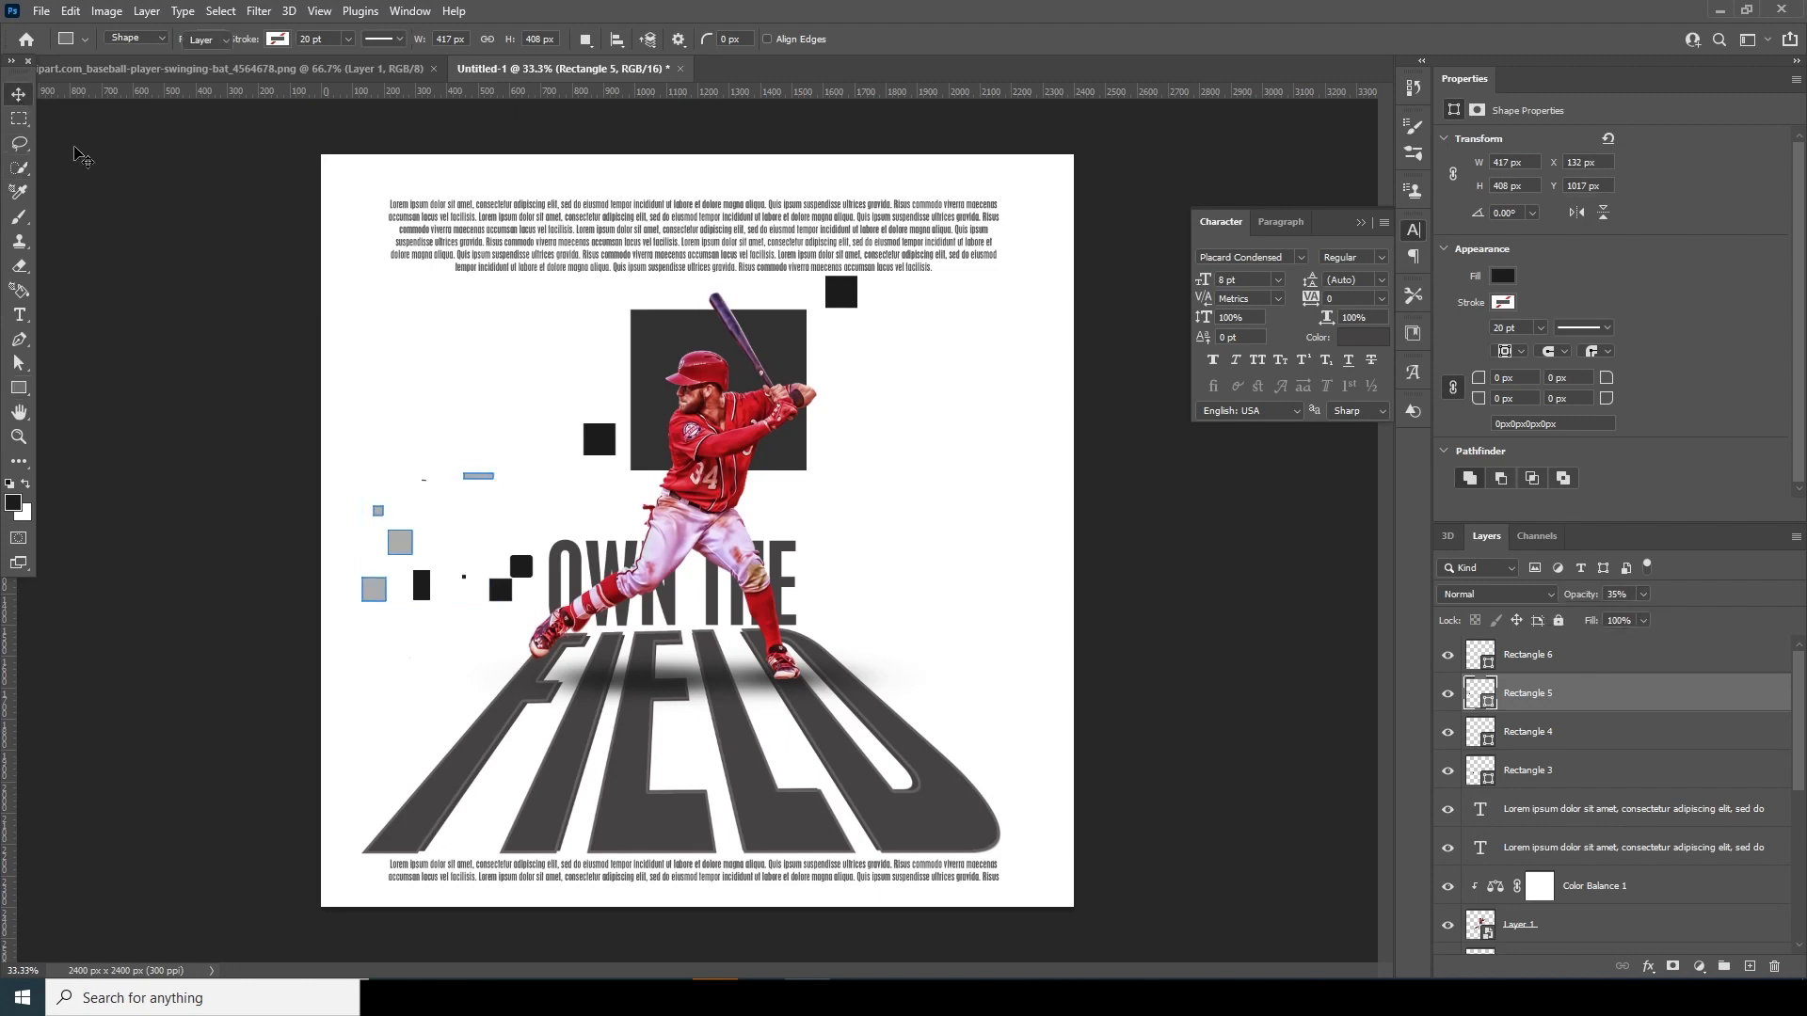
{"action": "left_click", "coordinate": [429, 593]}
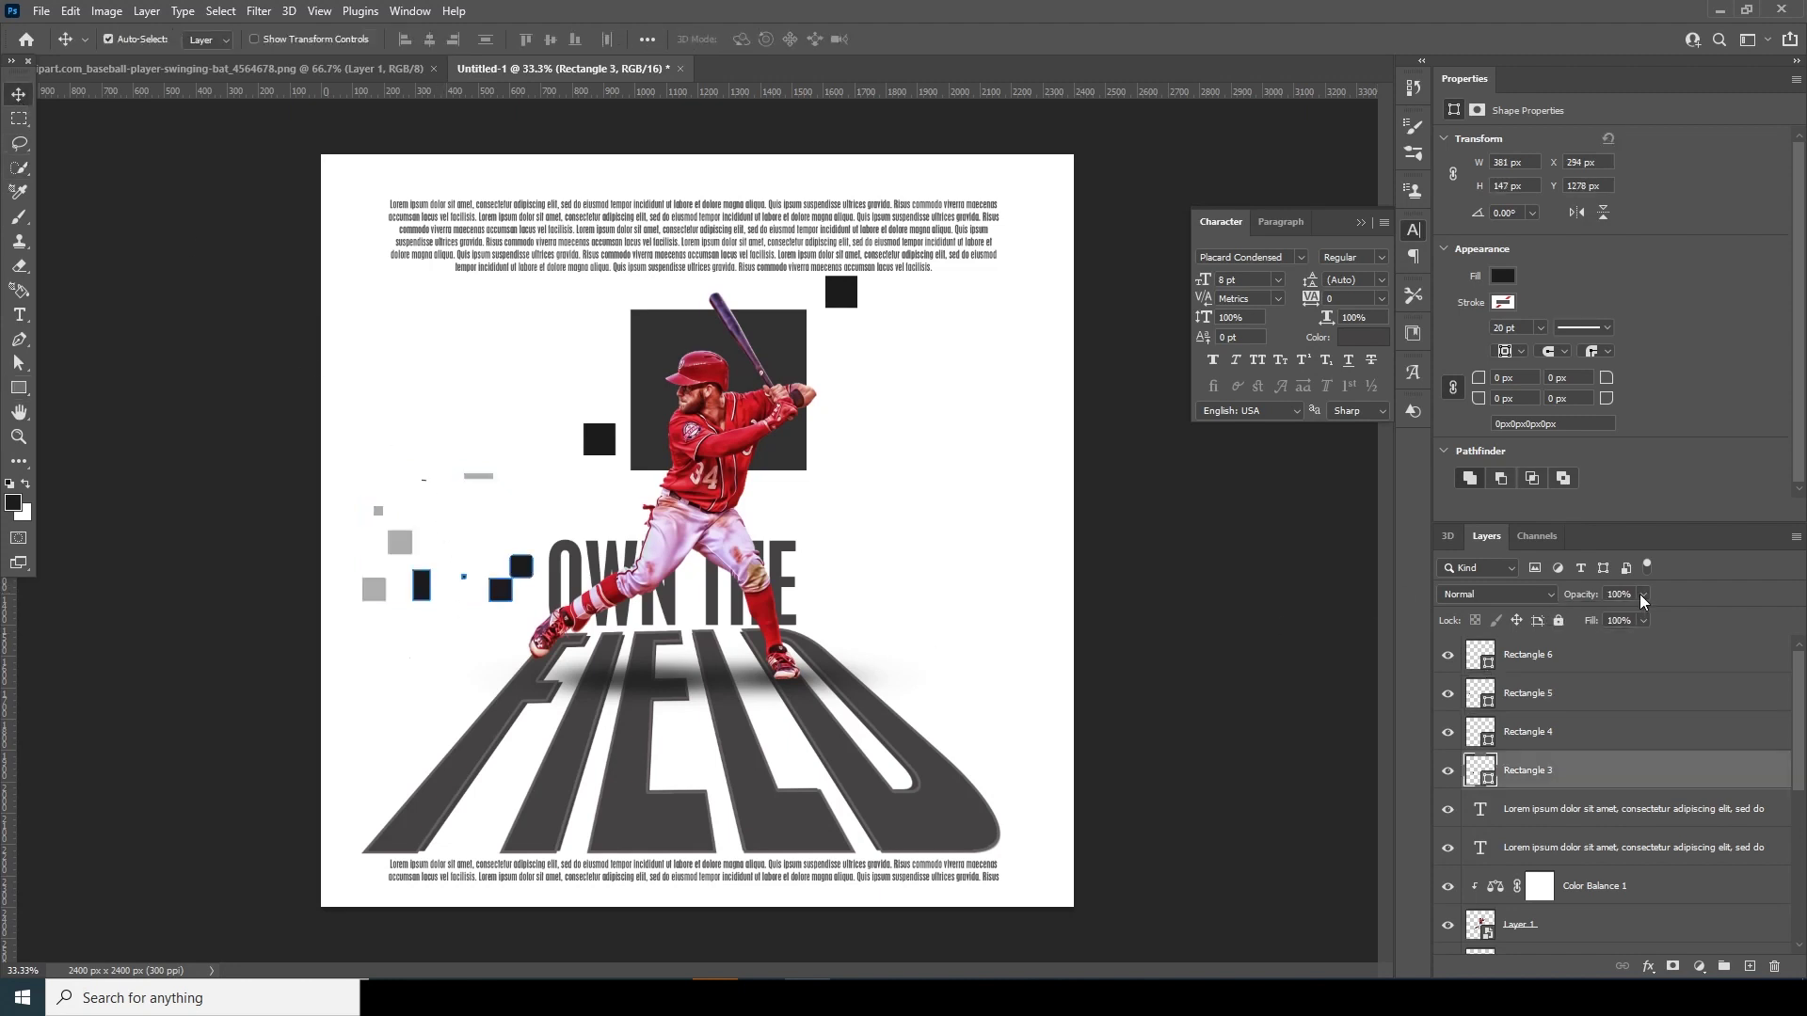
{"action": "left_click_drag", "start_coordinate": [1583, 619], "coordinate": [1575, 614]}
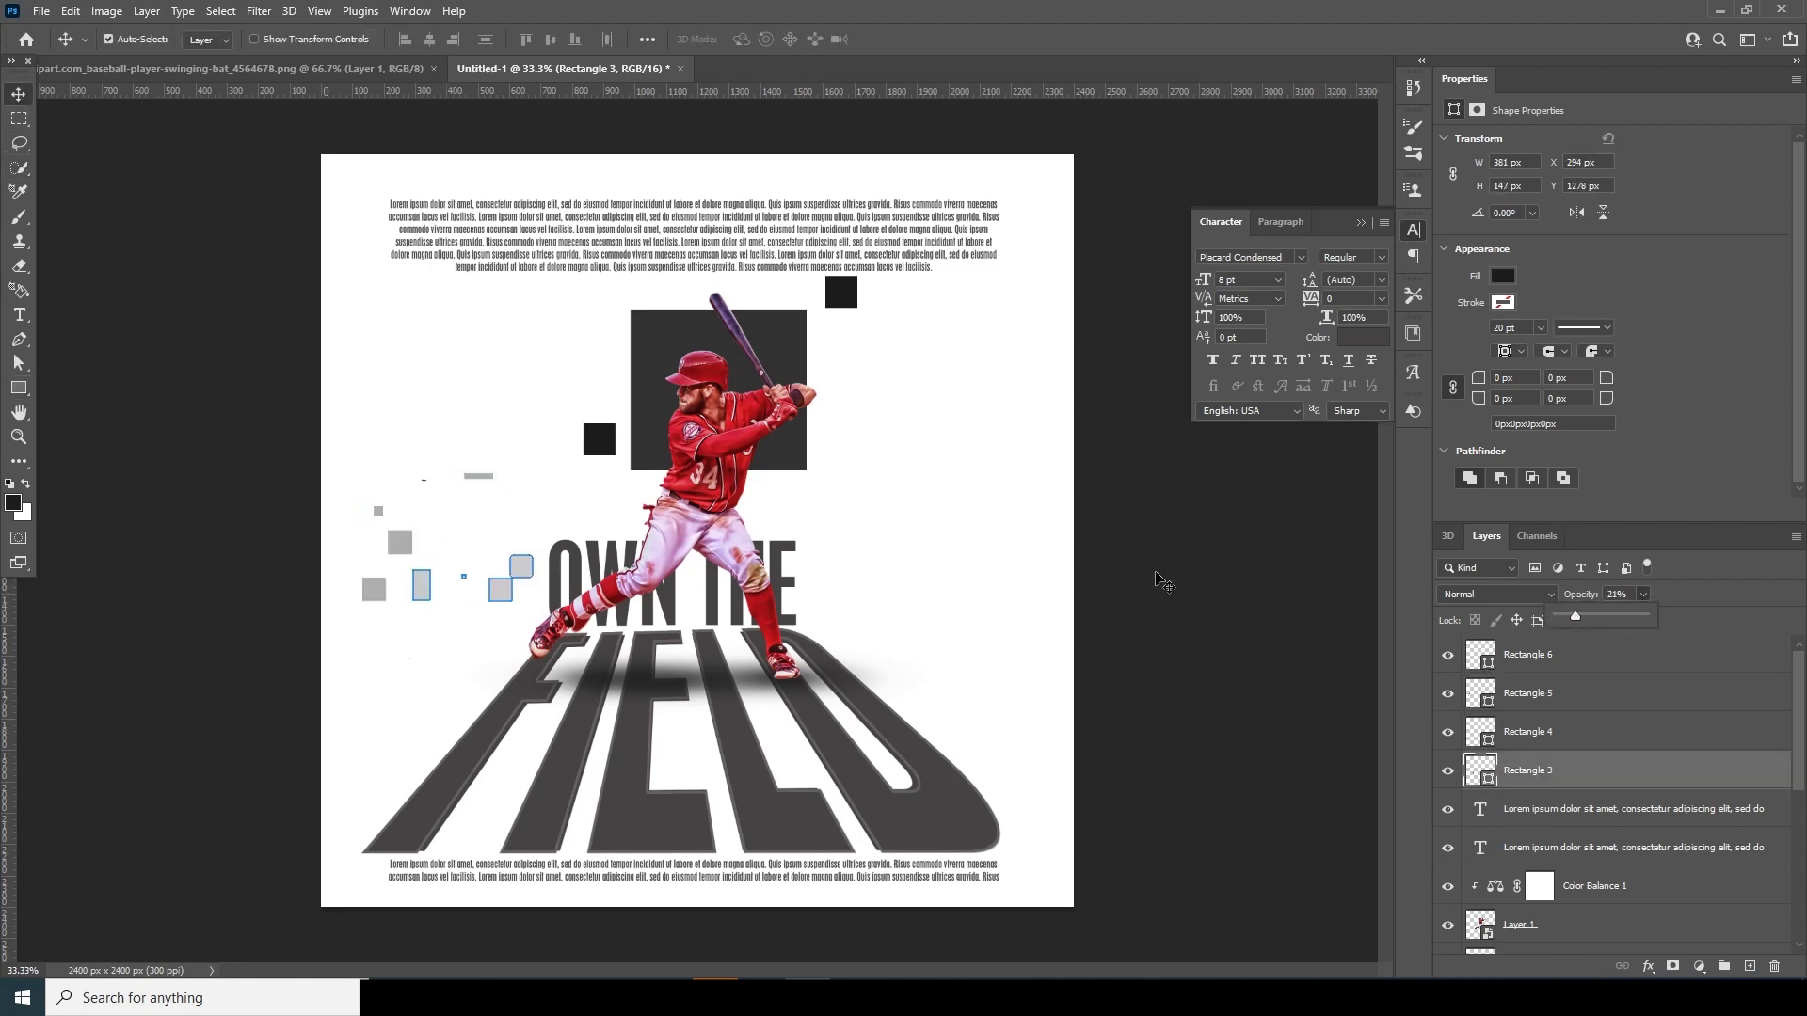
{"action": "left_click", "coordinate": [1222, 579]}
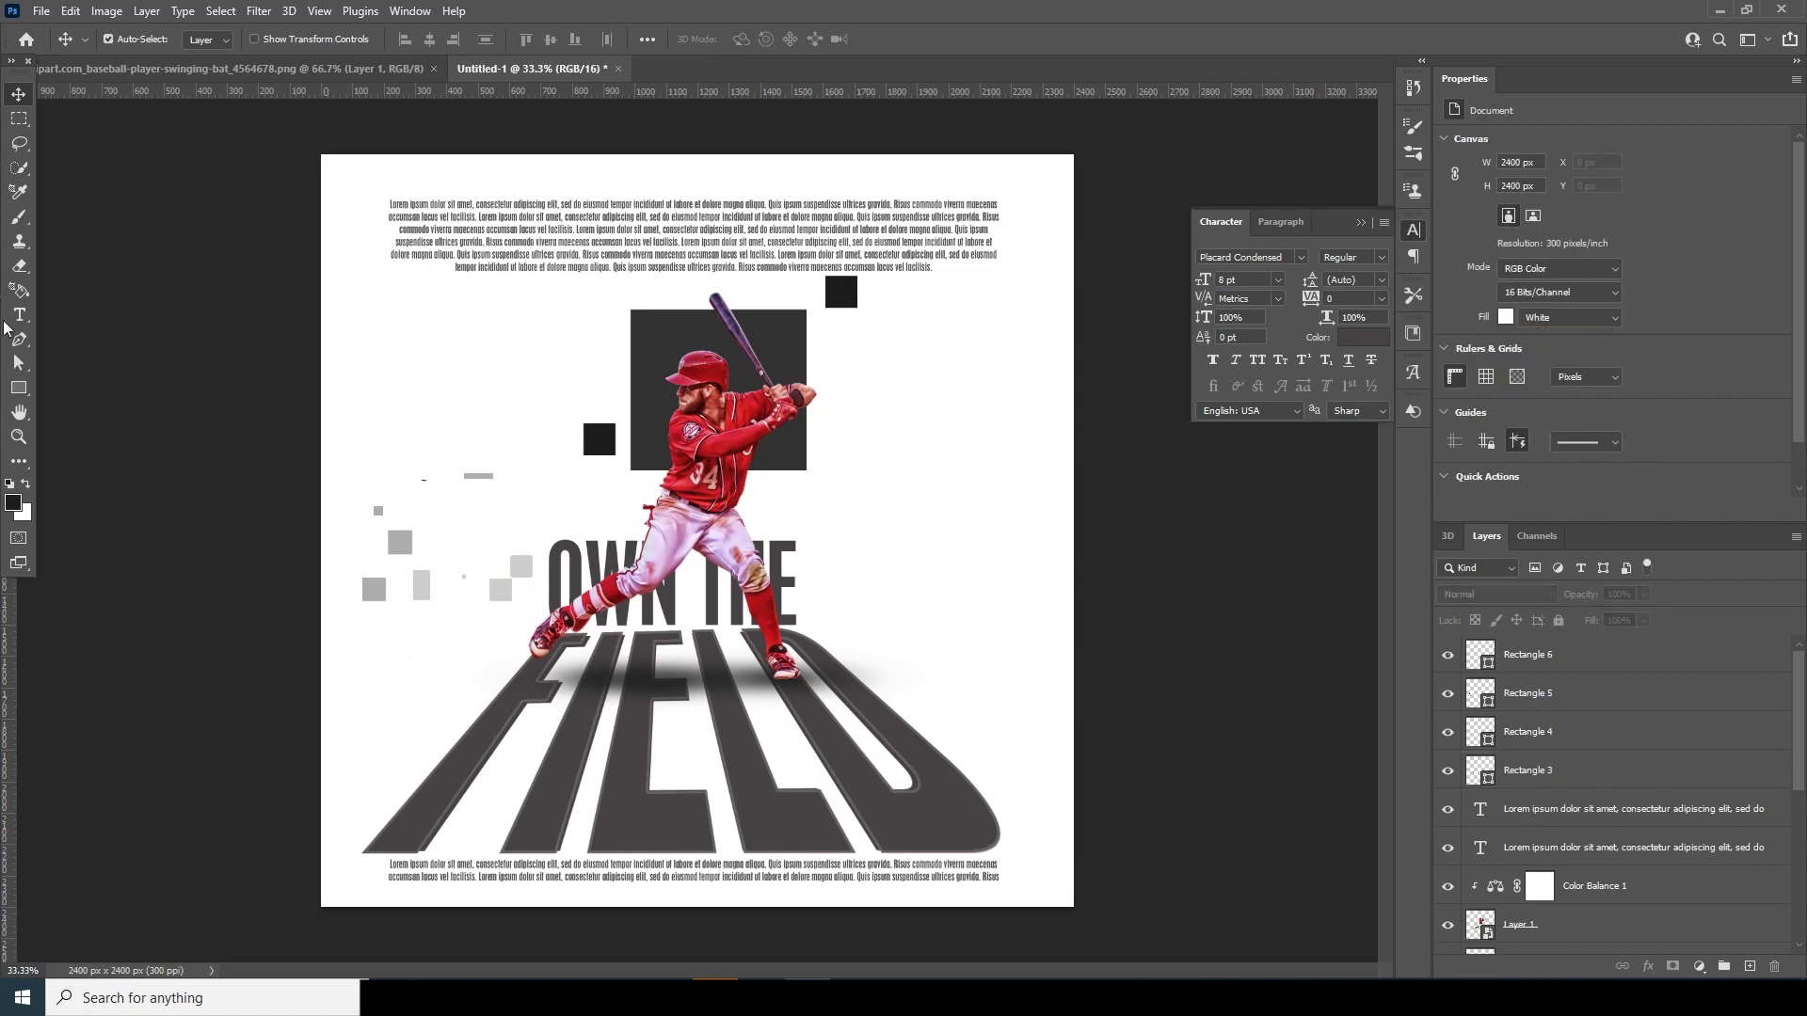
Draw a cluster of small and larger squares right of the player.
{"action": "left_click", "coordinate": [19, 395]}
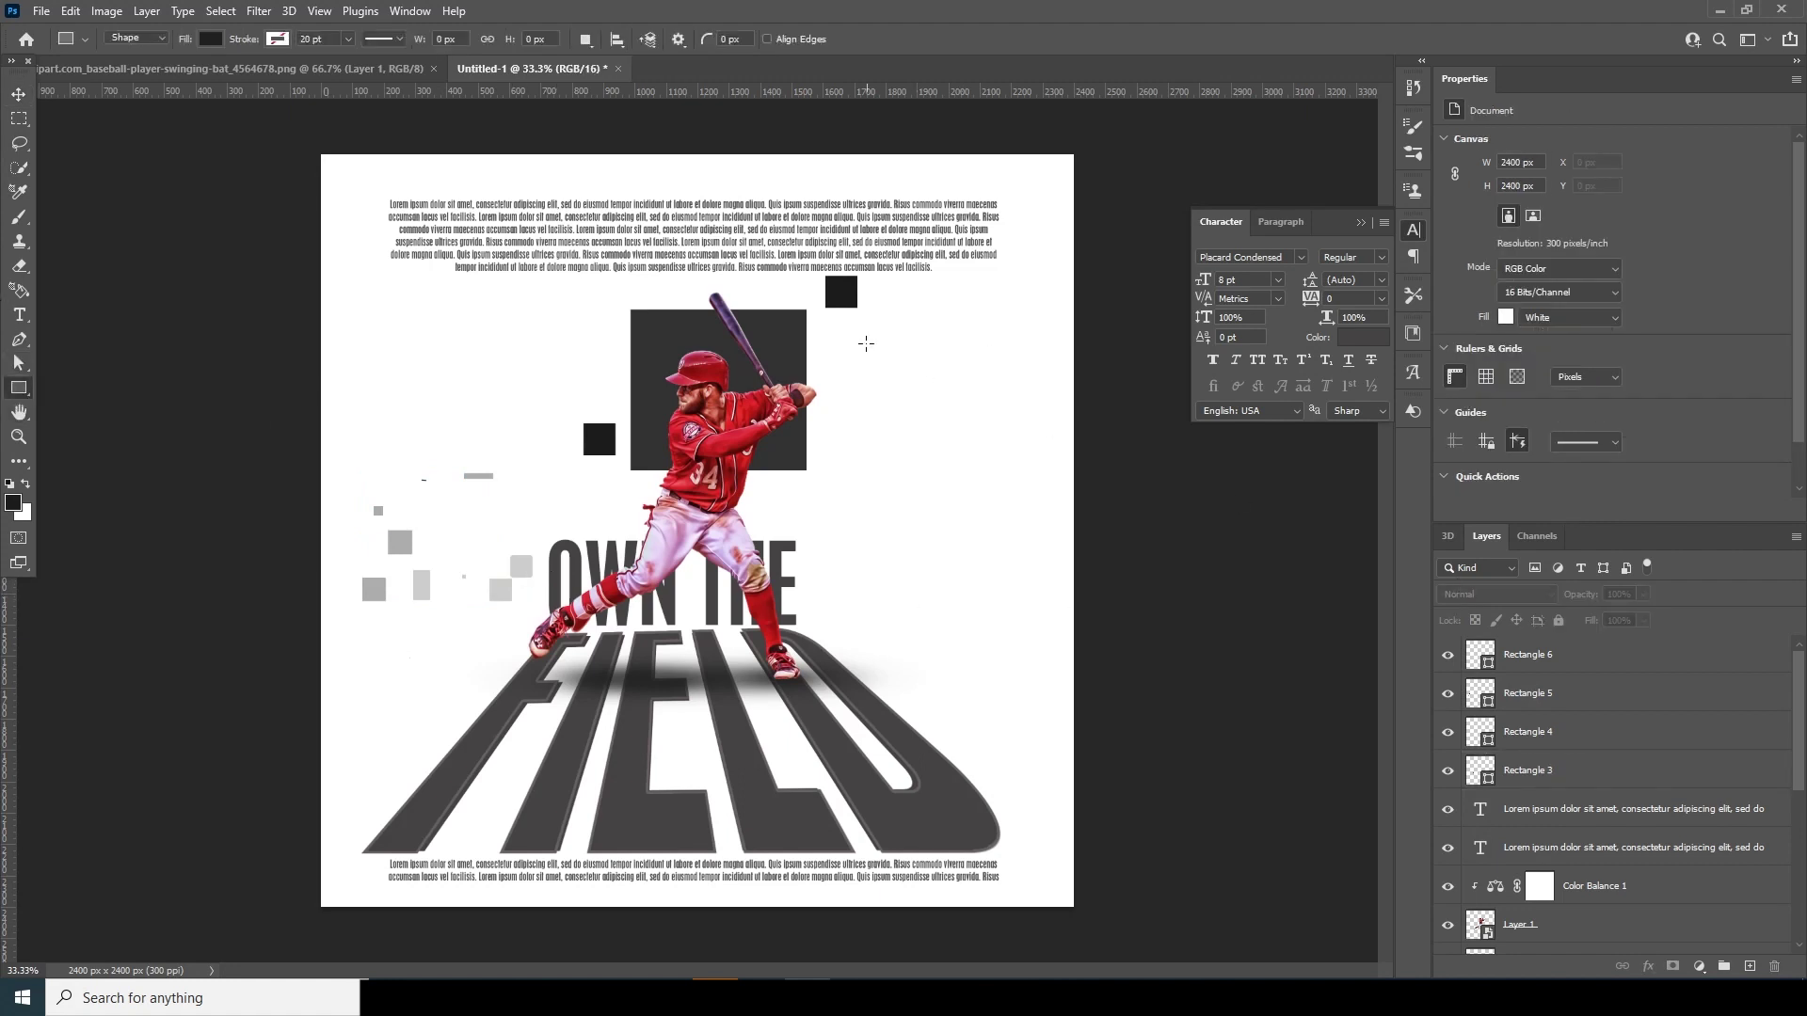
{"action": "left_click_drag", "start_coordinate": [913, 326], "coordinate": [941, 456]}
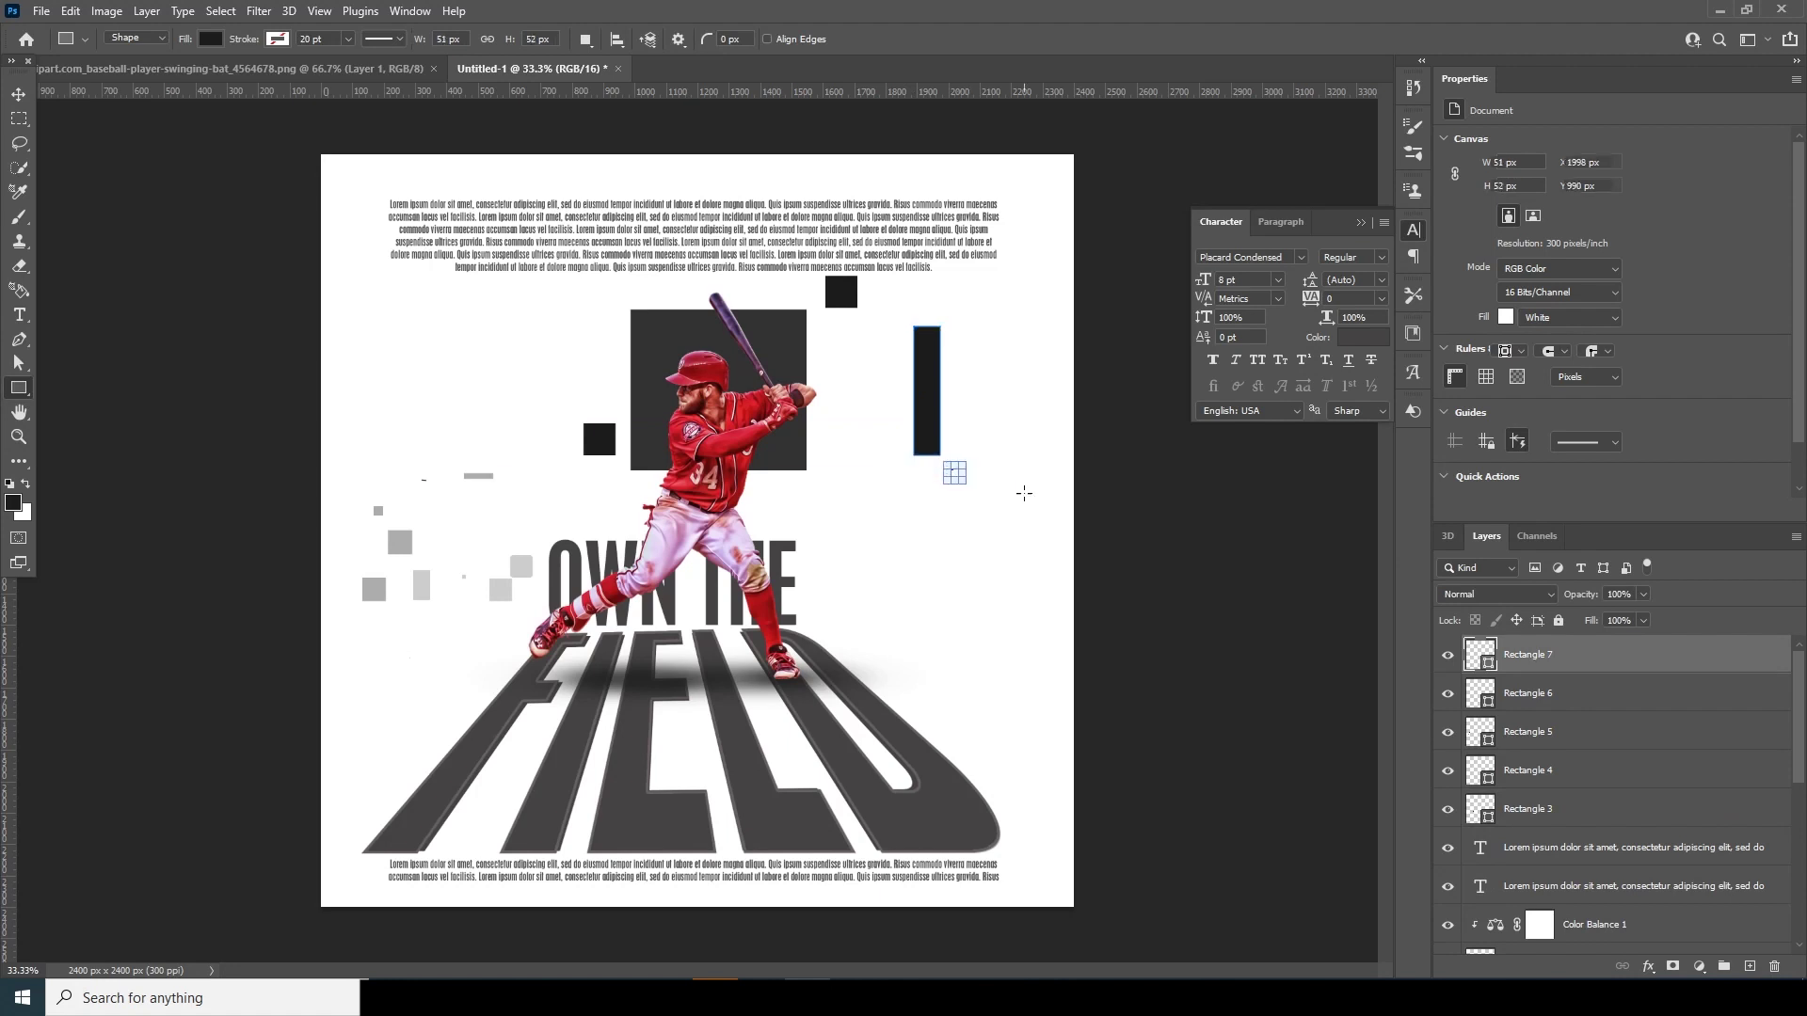
{"action": "key", "text": "ctrl+z"}
{"action": "key", "text": "ctrl+z"}
{"action": "key", "text": "ctrl+z"}
{"action": "key", "text": "ctrl+z"}
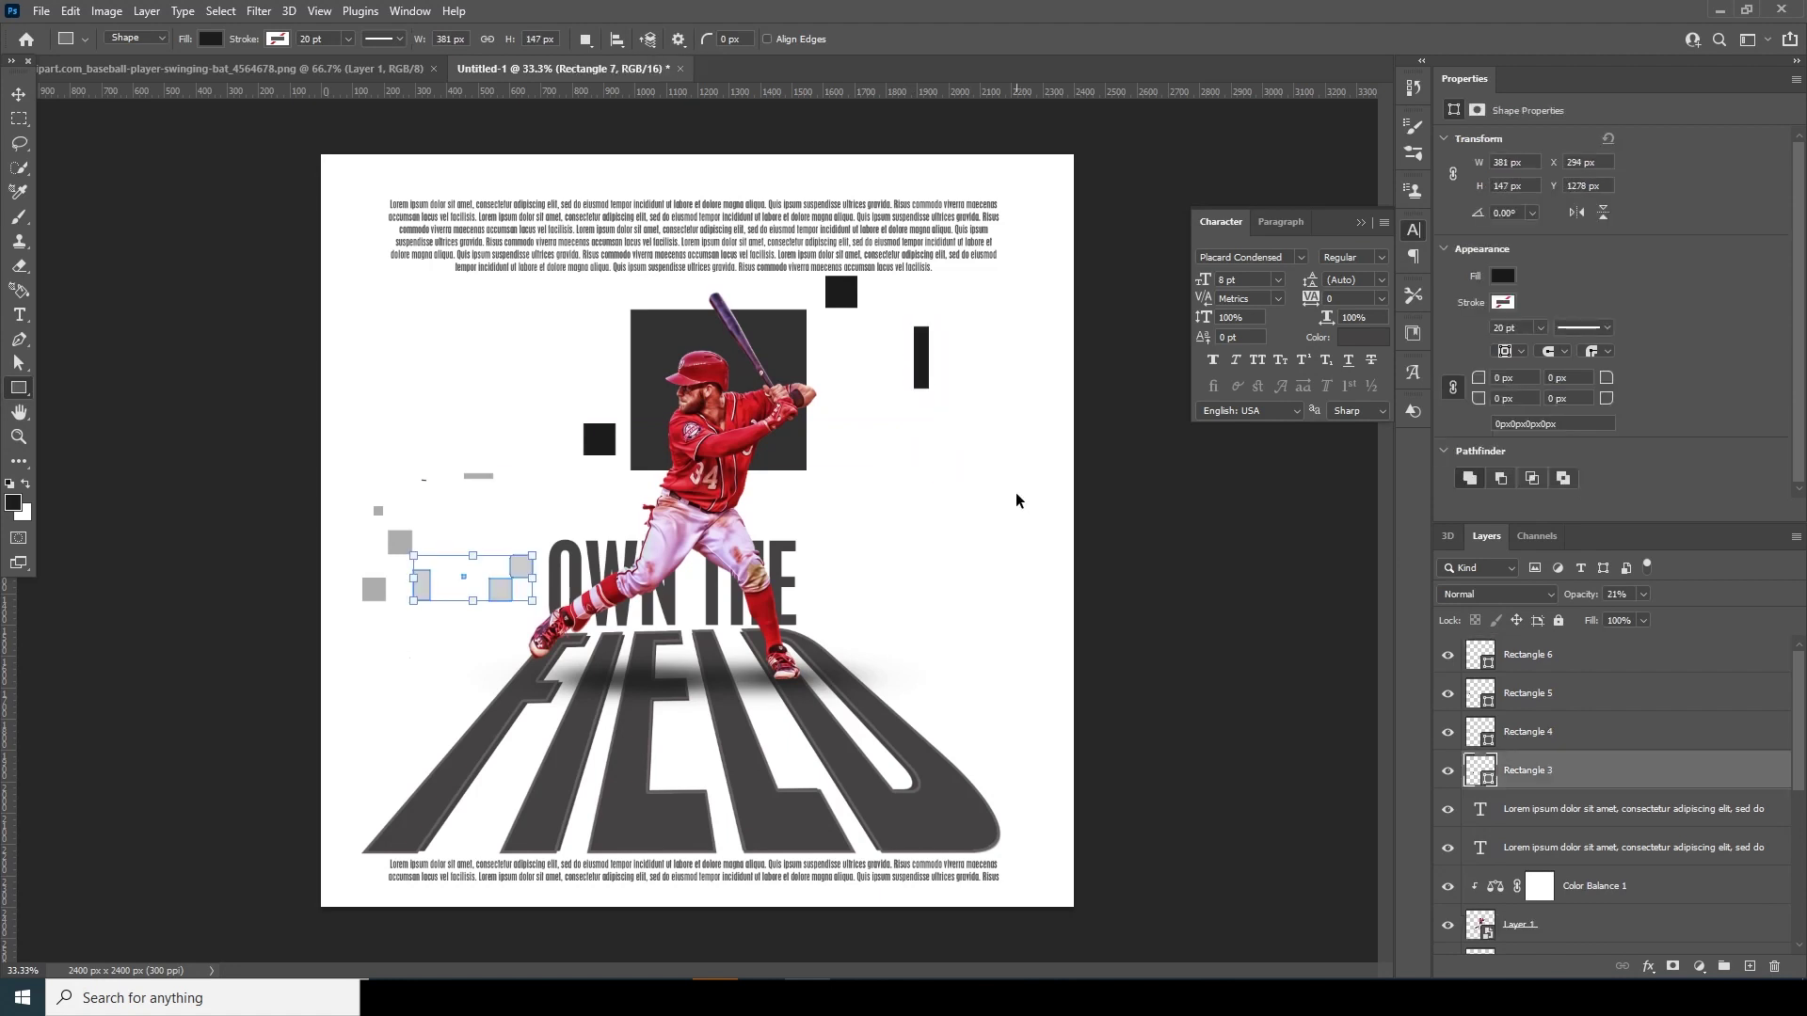
{"action": "key", "text": "ctrl+z"}
{"action": "left_click_drag", "start_coordinate": [932, 457], "coordinate": [924, 537]}
{"action": "left_click_drag", "start_coordinate": [904, 397], "coordinate": [1010, 446]}
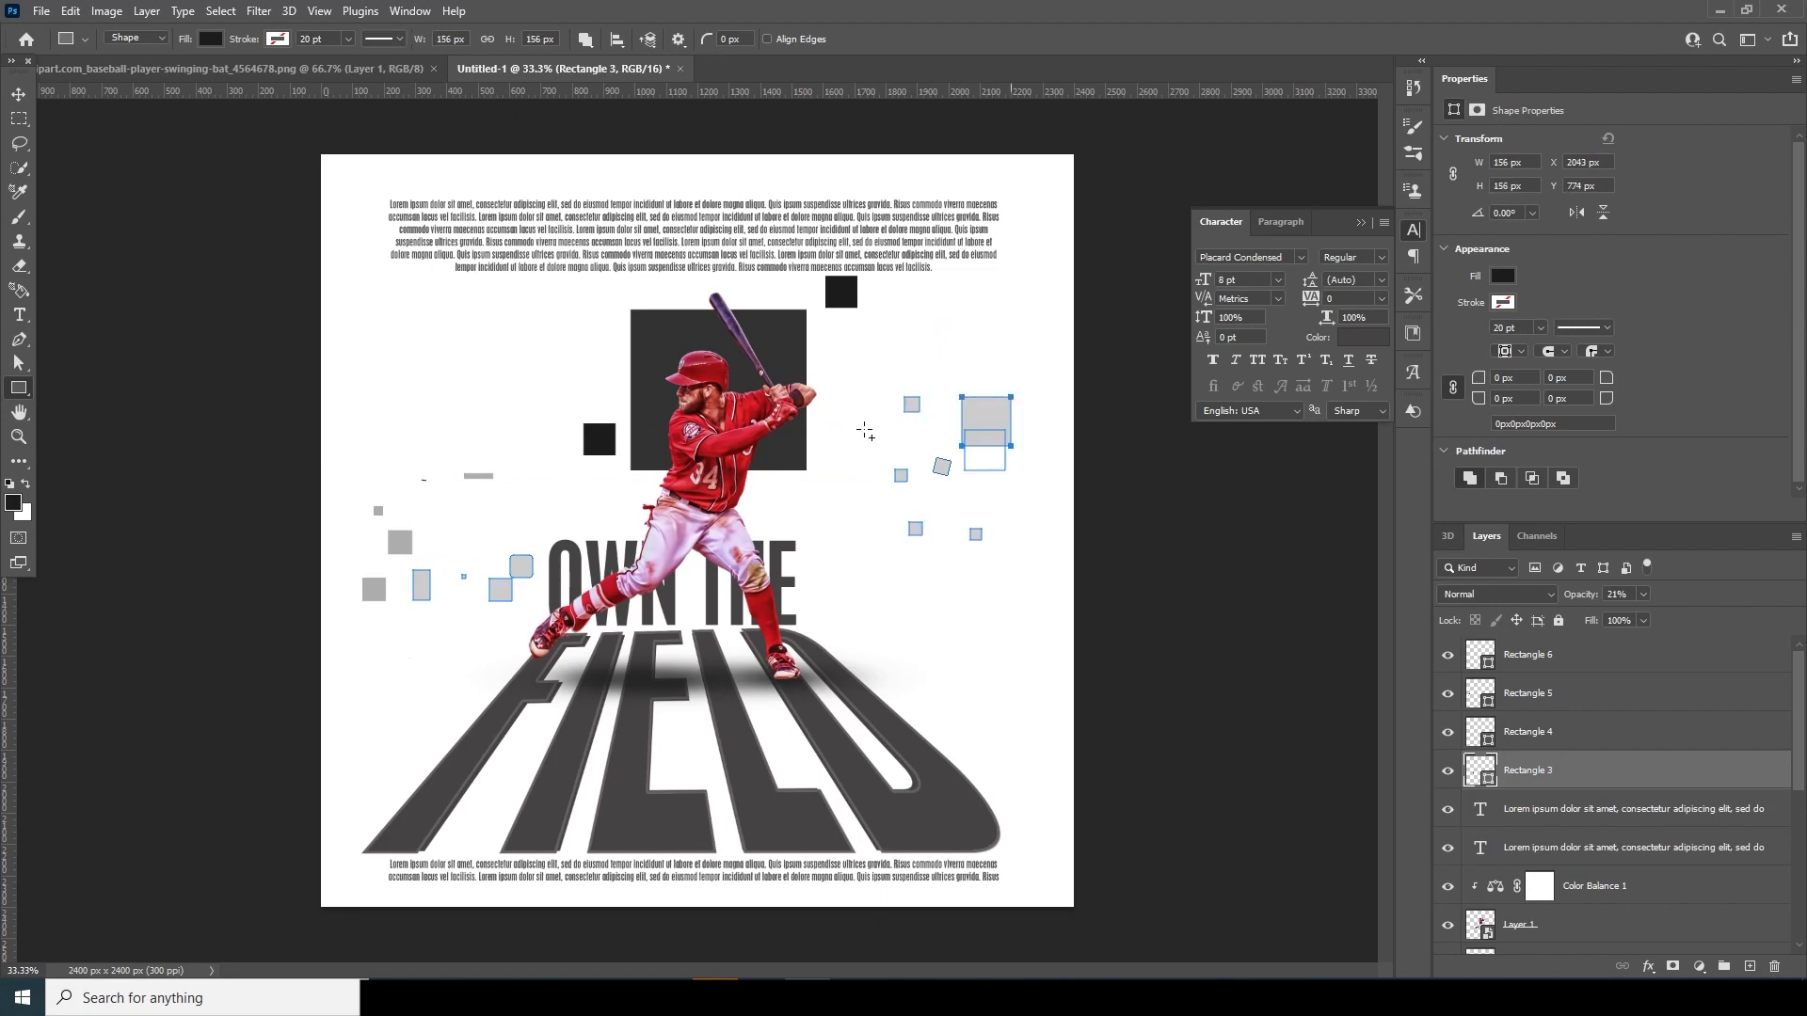
{"action": "left_click_drag", "start_coordinate": [864, 429], "coordinate": [870, 513]}
{"action": "left_click_drag", "start_coordinate": [863, 539], "coordinate": [901, 576]}
Draw a long bar right of FIELD and fade it to about 16% opacity.
{"action": "left_click_drag", "start_coordinate": [1031, 636], "coordinate": [947, 642]}
{"action": "key", "text": "ctrl+z"}
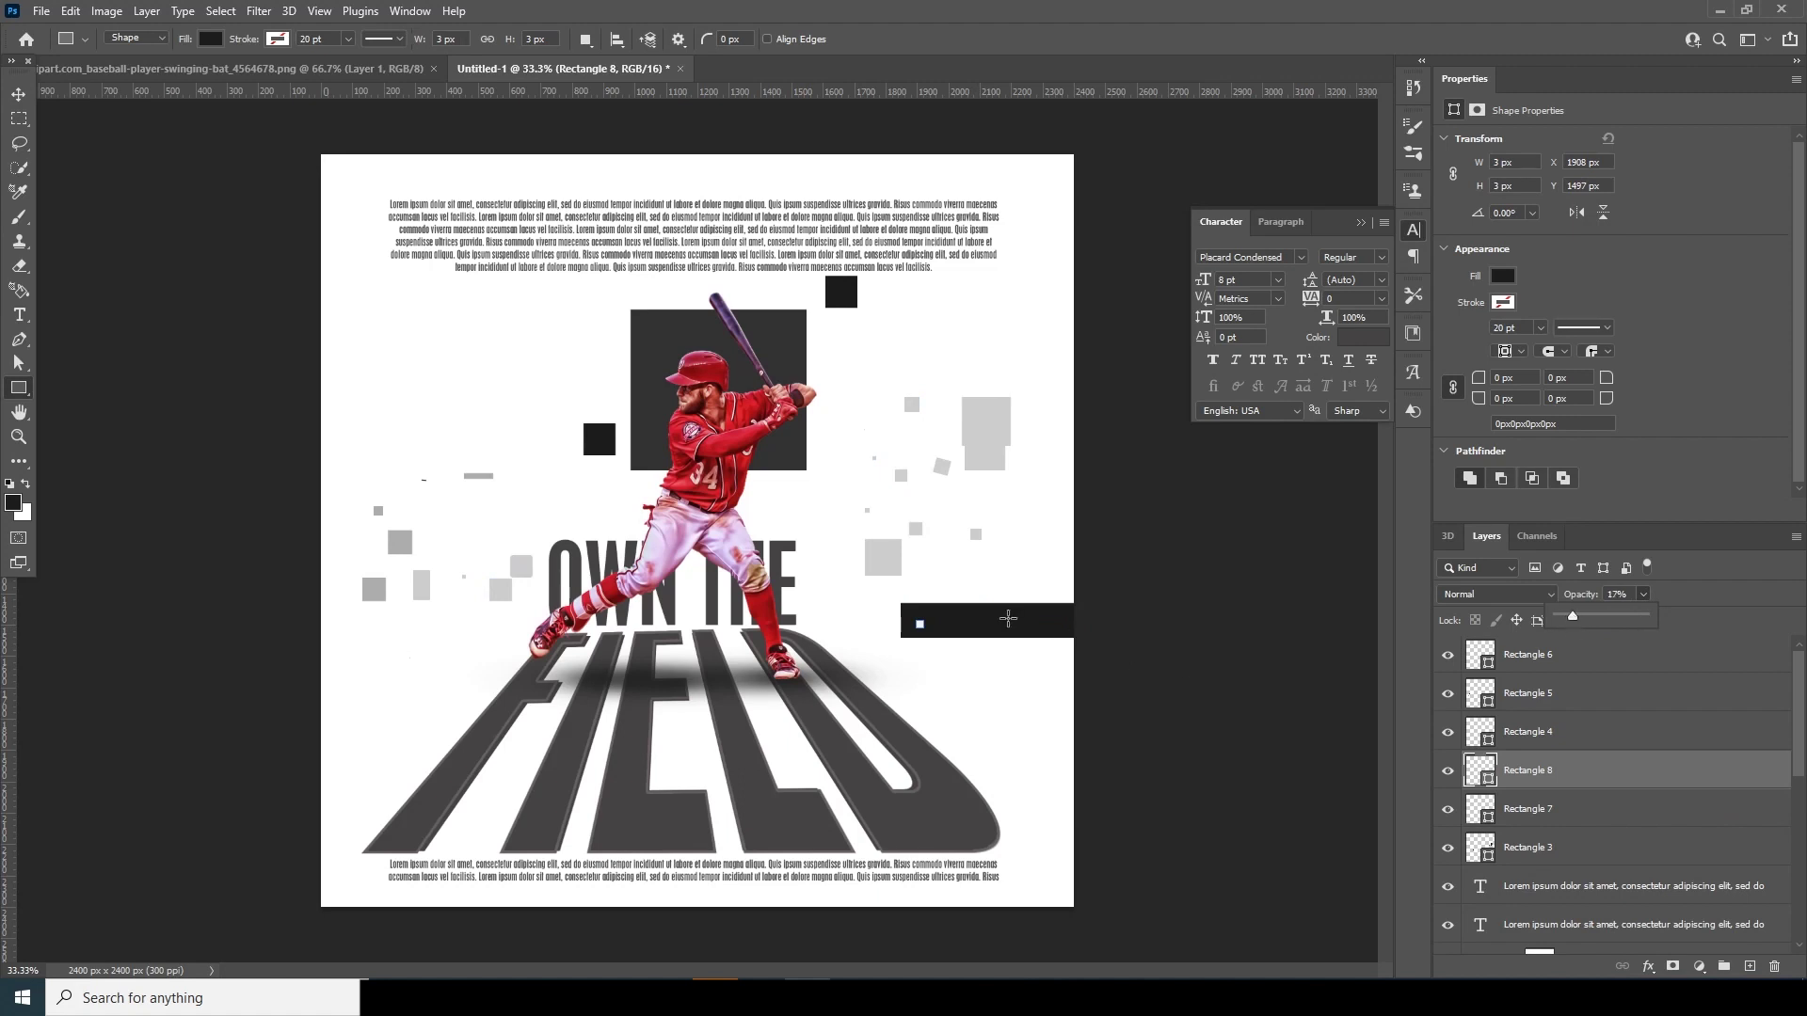
{"action": "left_click", "coordinate": [19, 95]}
{"action": "left_click", "coordinate": [1031, 628]}
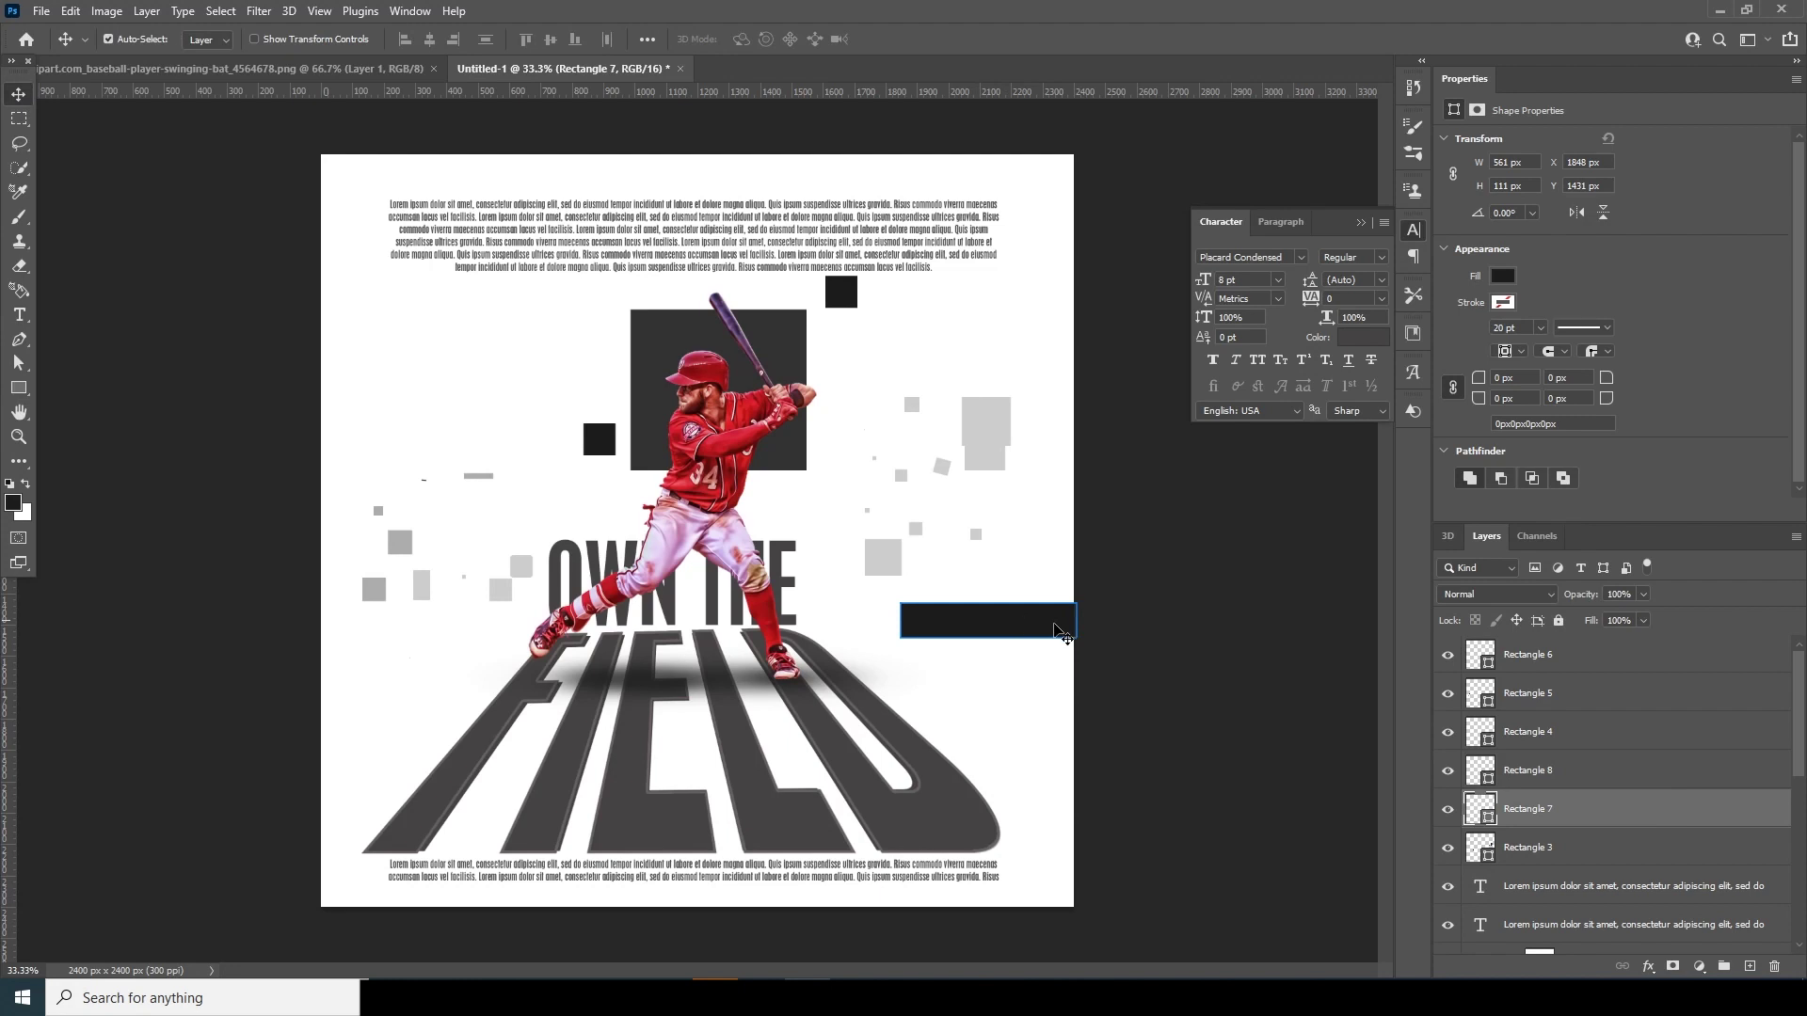
{"action": "left_click", "coordinate": [1569, 612]}
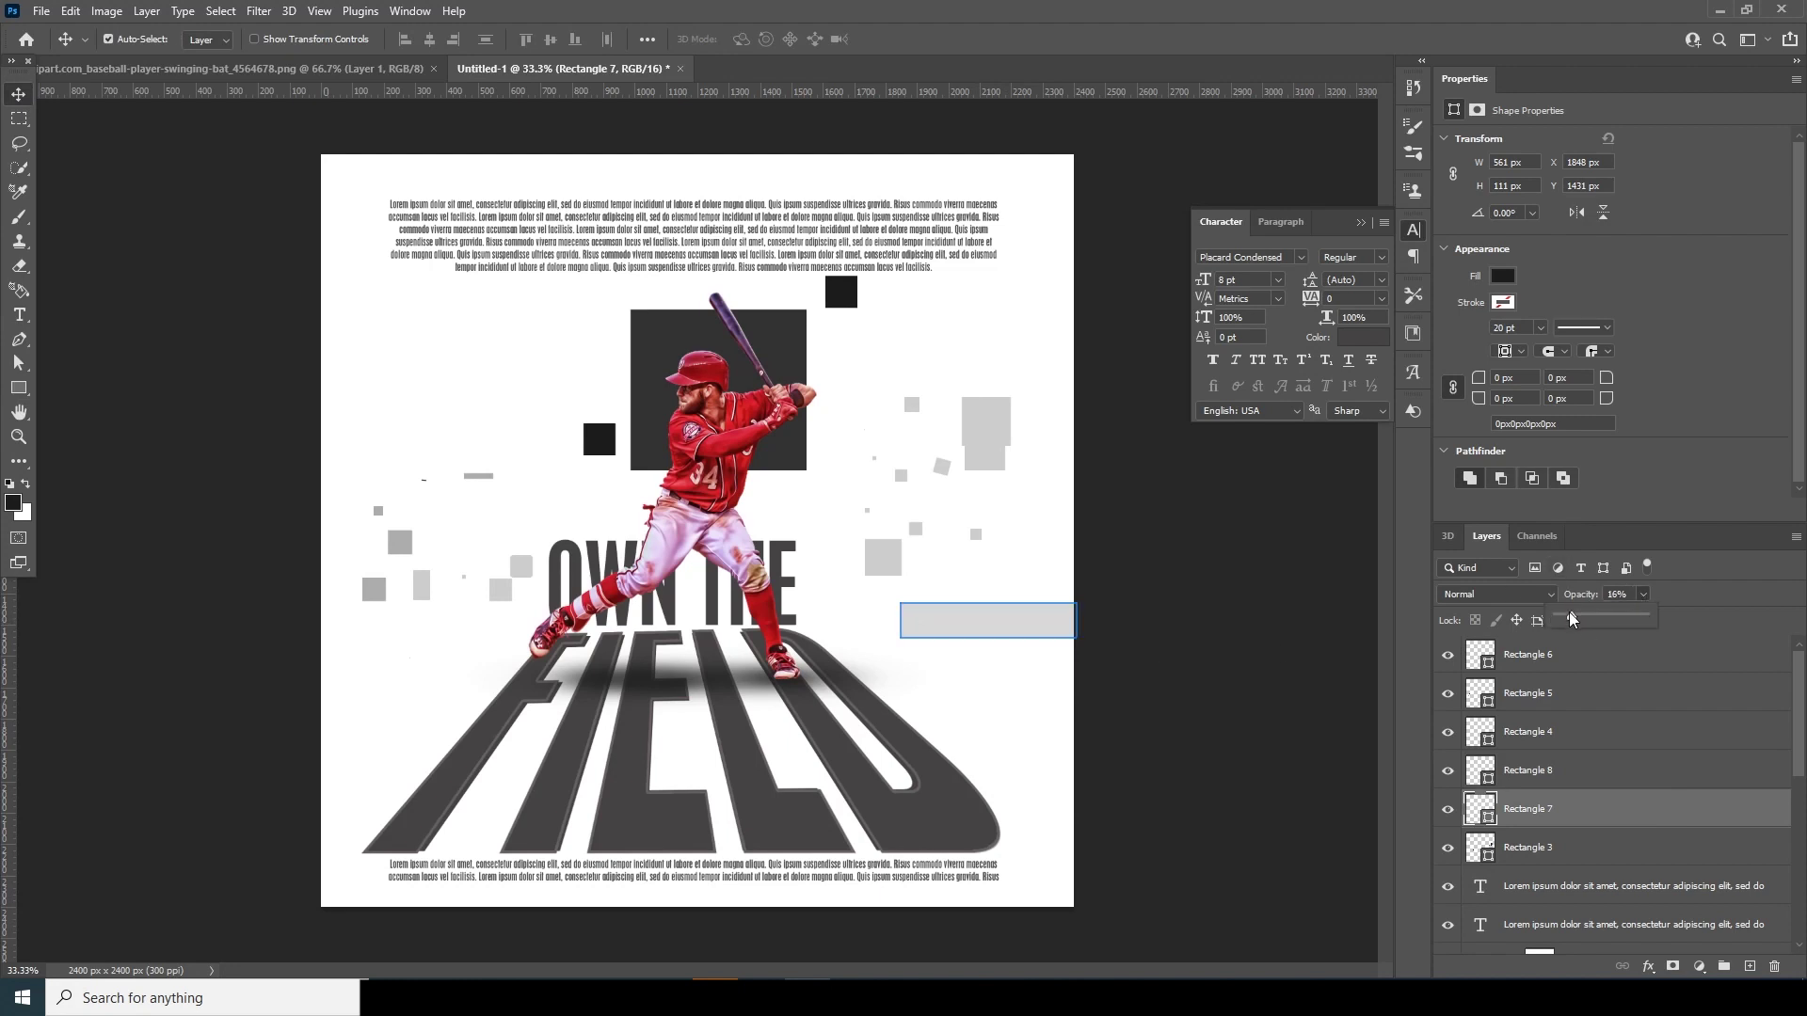
{"action": "left_click", "coordinate": [1169, 636]}
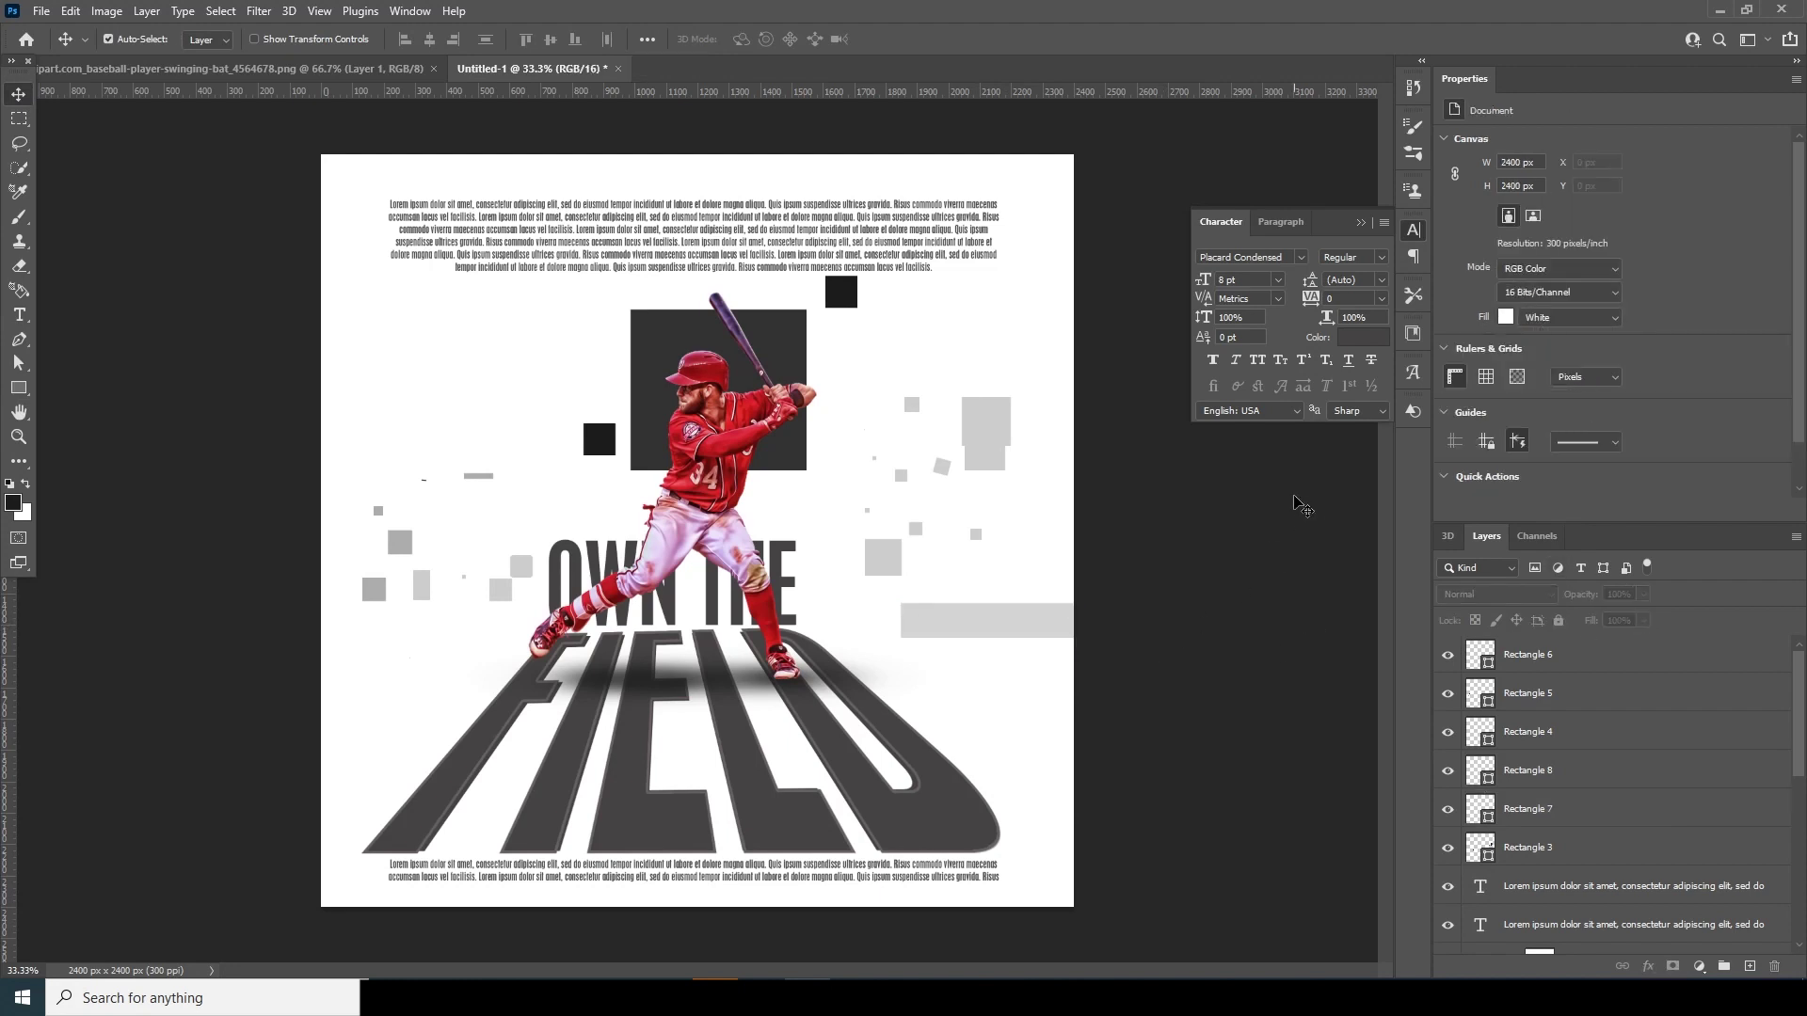